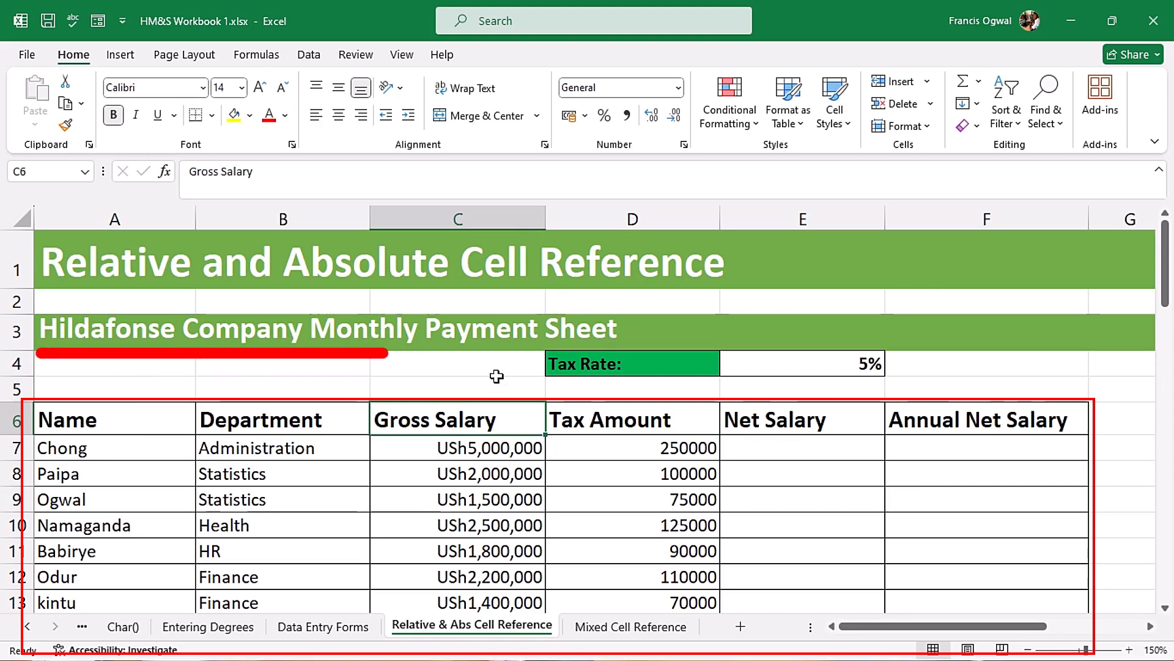
- Examine the Name, Department, Gross Salary and Tax Amount columns and the empty Net Salary and Annual Net Salary cells
left_click_drag(115, 415, 127, 577)
left_click_drag(275, 420, 271, 554)
left_click_drag(431, 428, 455, 603)
left_click_drag(634, 444, 655, 555)
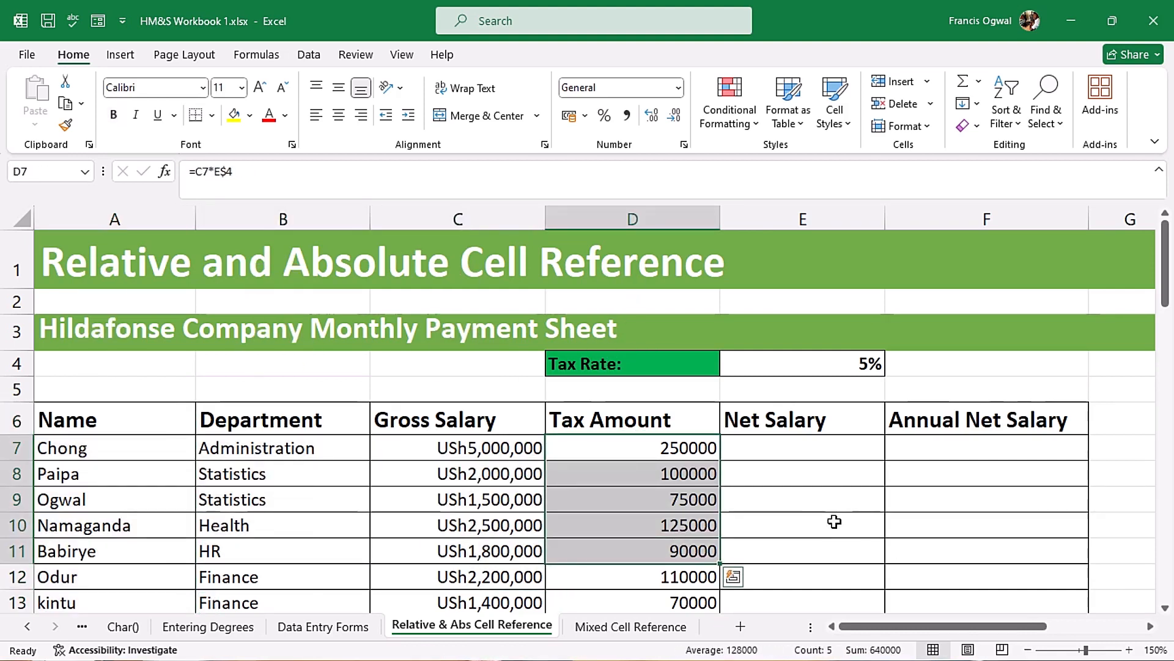
left_click(792, 448)
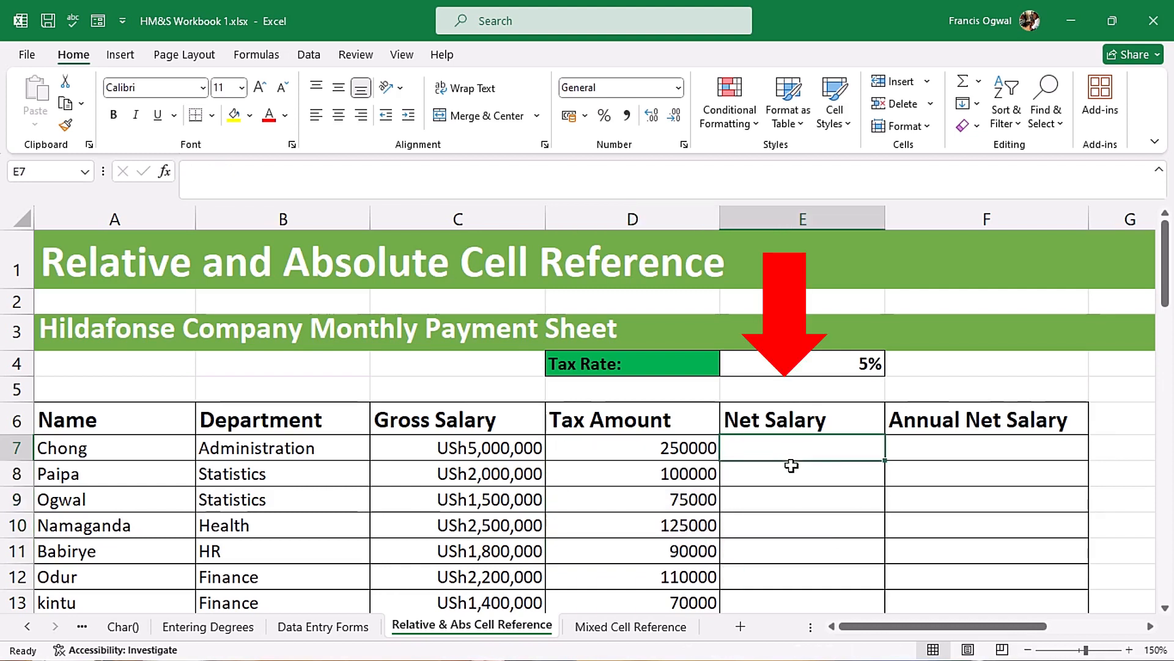
left_click(966, 453)
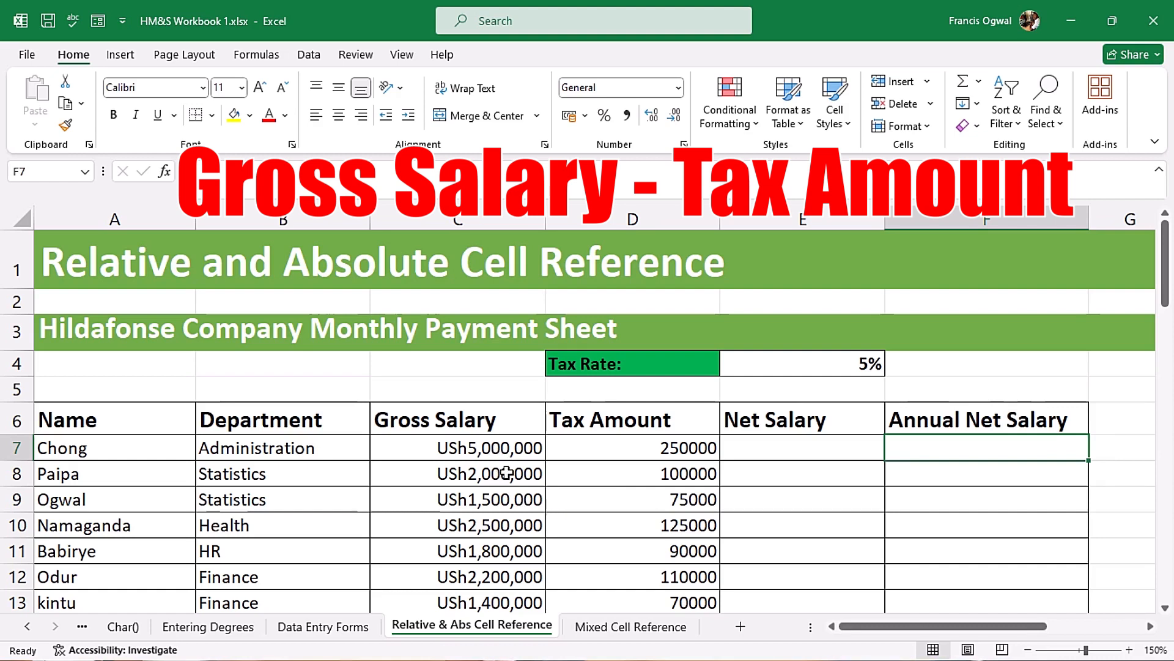
left_click(781, 451)
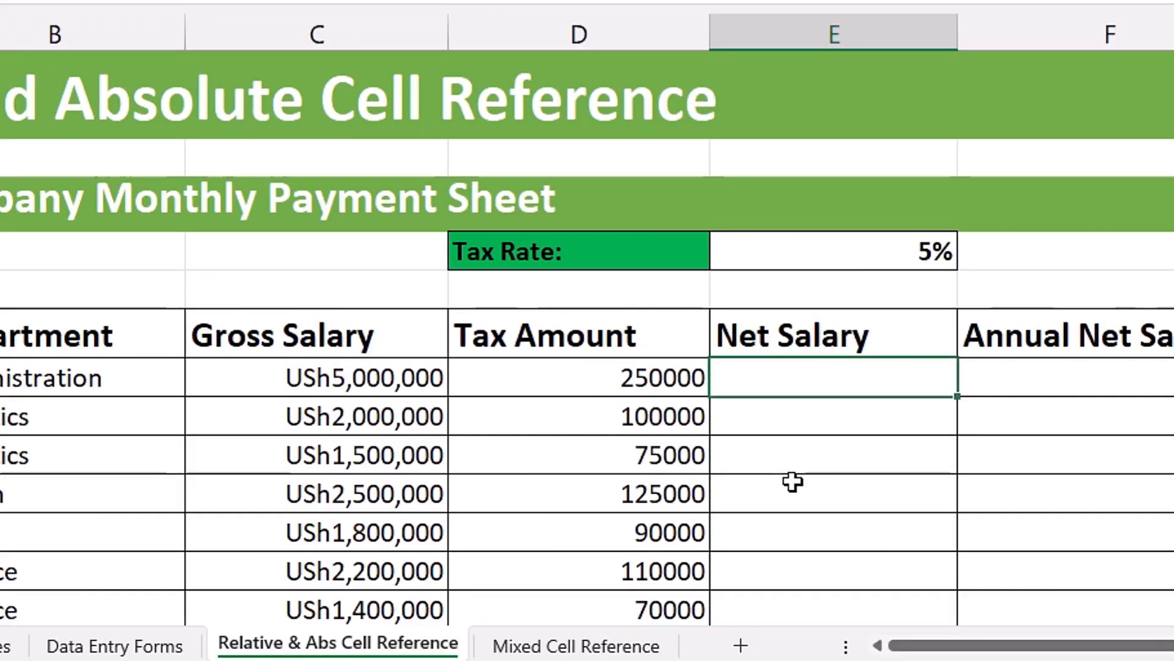
type("=")
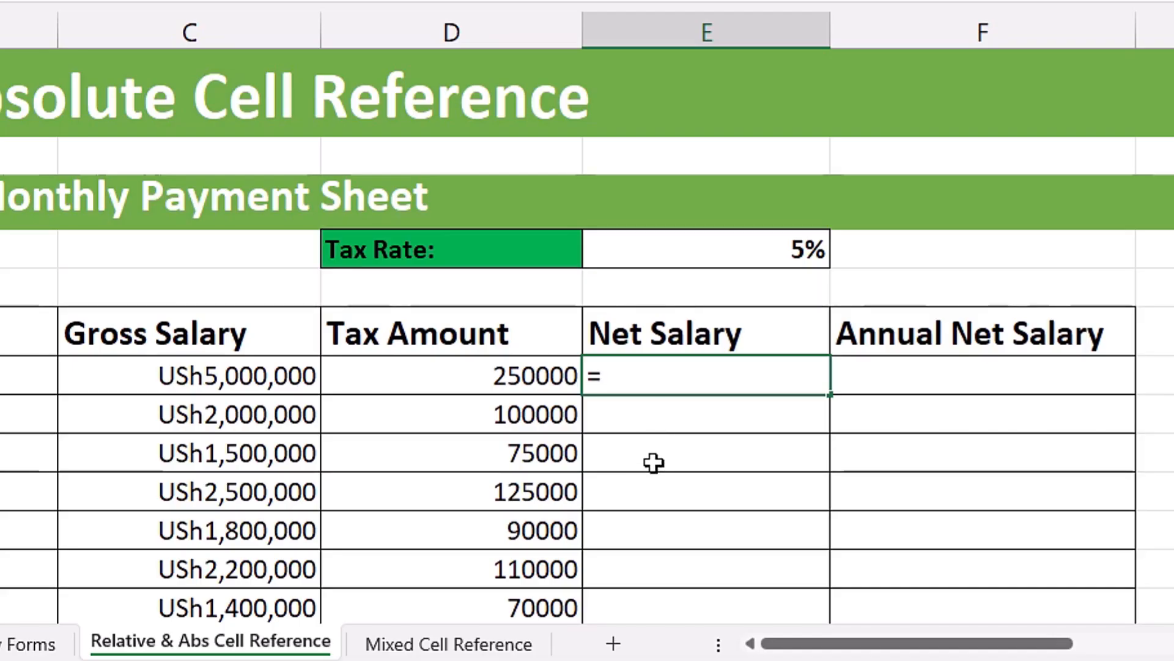
type("50000")
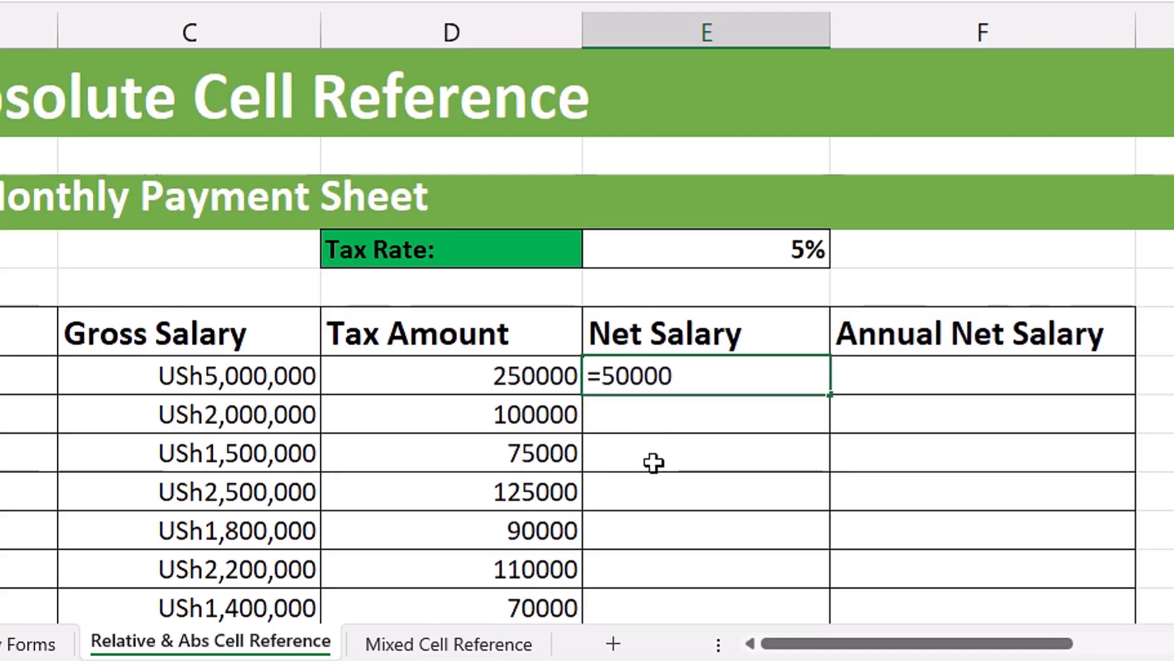
type("00-")
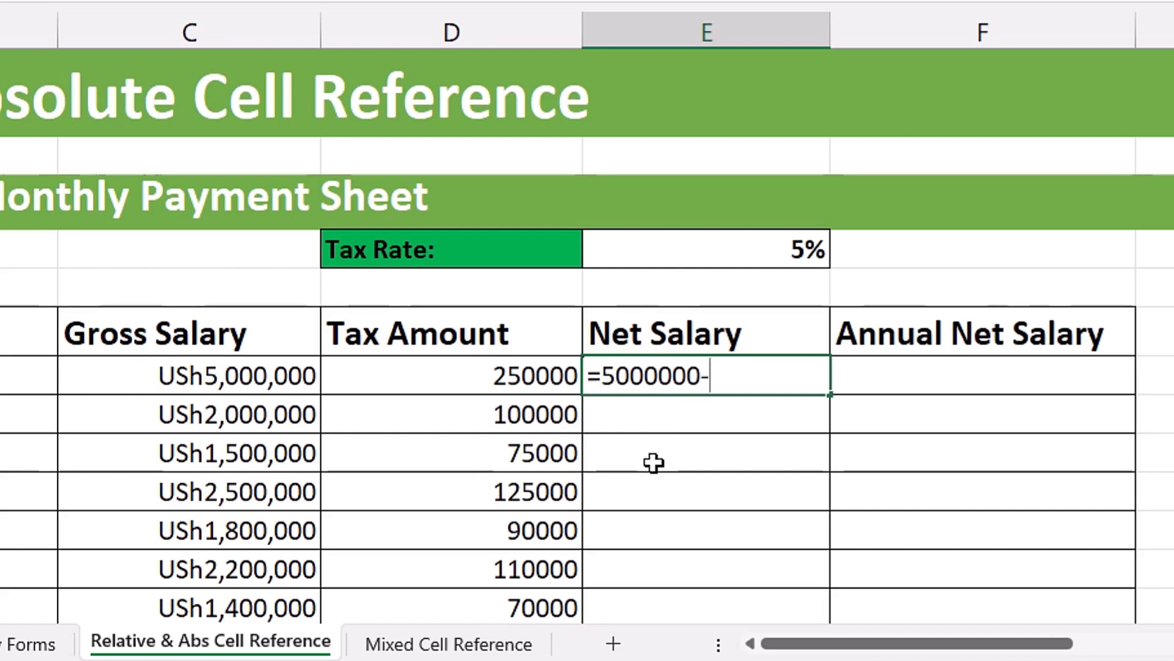
type("250000")
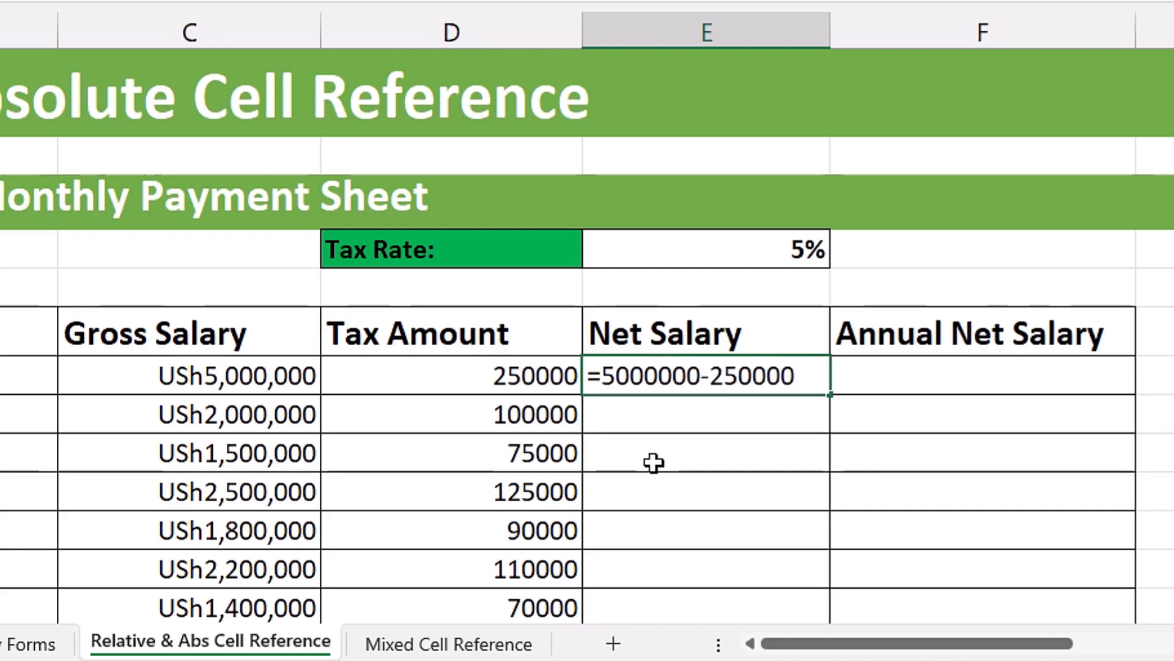
key("Return")
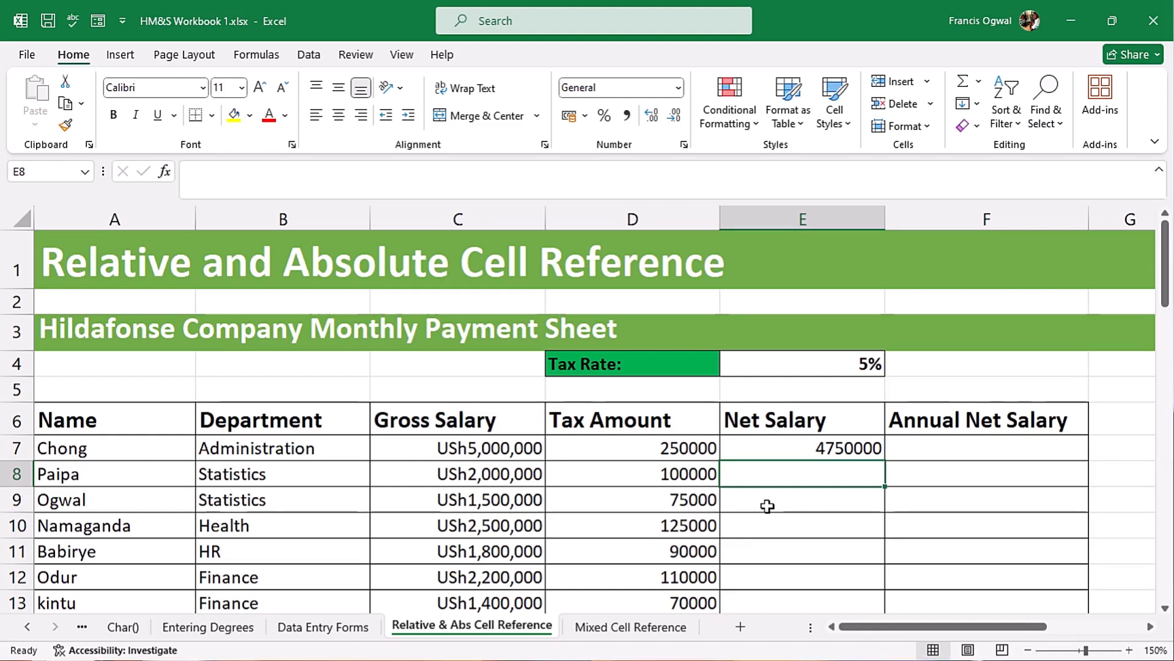
- Review the fixed-number formula in the first Net Salary cell, E7
left_click(797, 447)
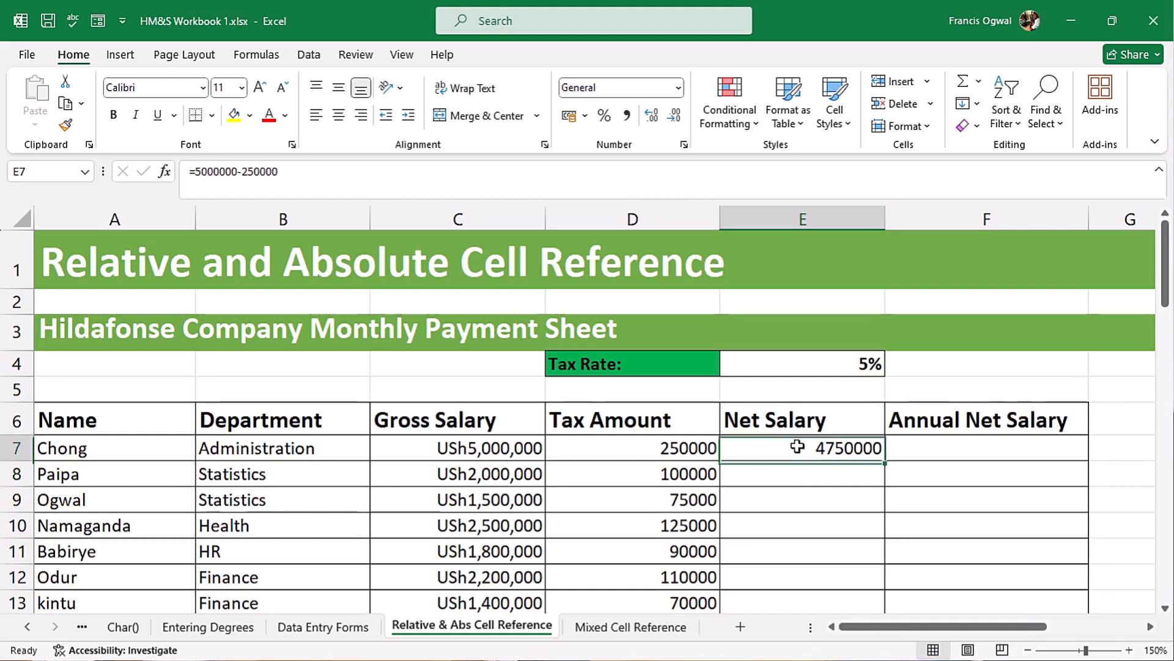
key("F2")
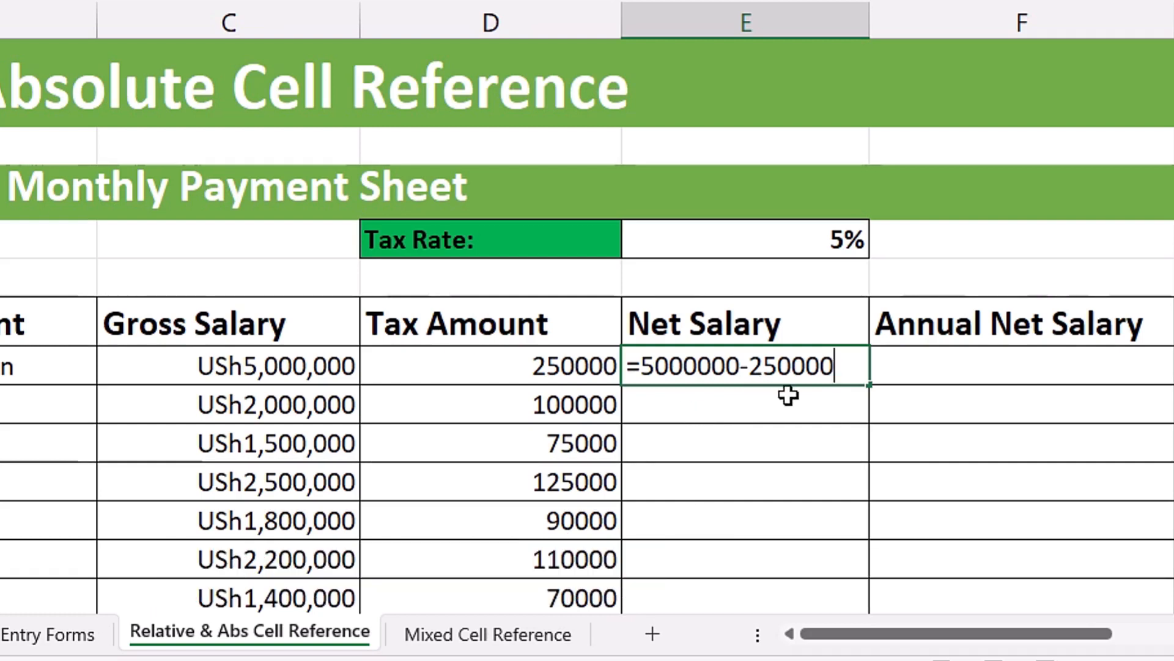
key("Return")
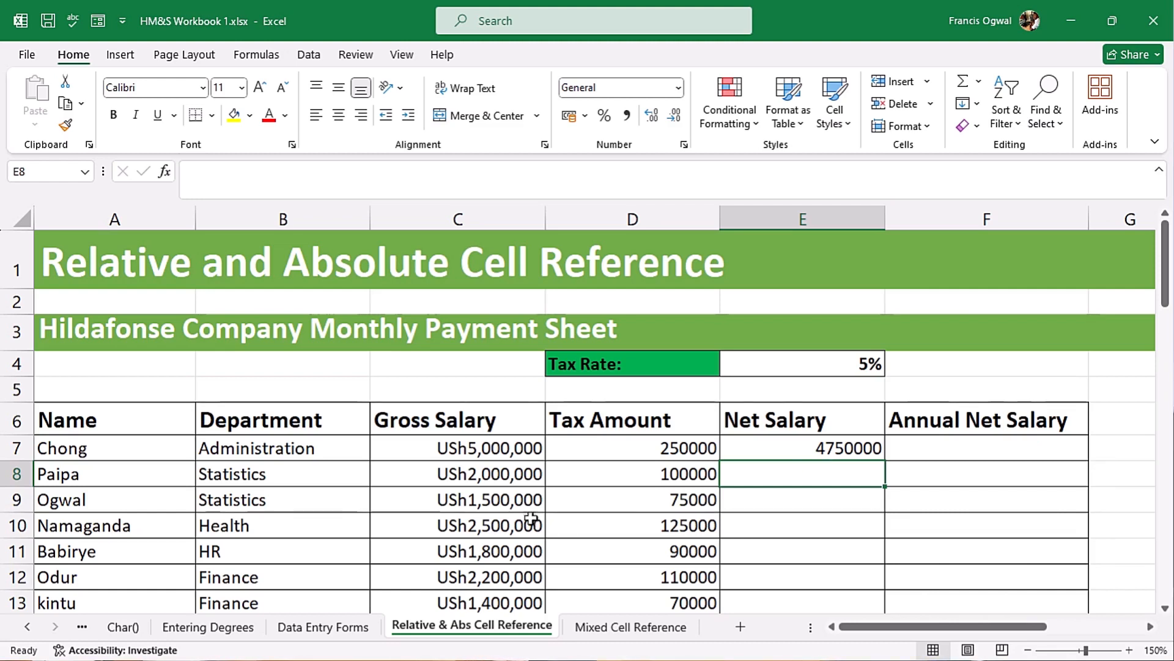
- Set the gross salary in C7 to 6000000 and check the fixed-number formula in E7
left_click(490, 448)
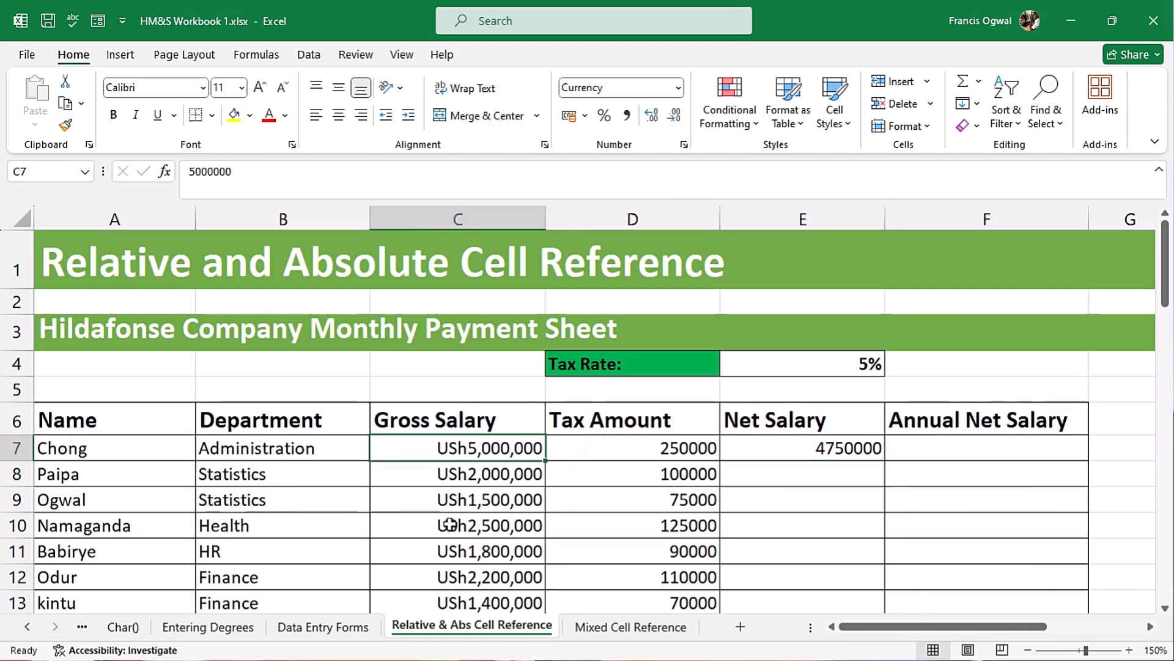
type("6000000")
key("Return")
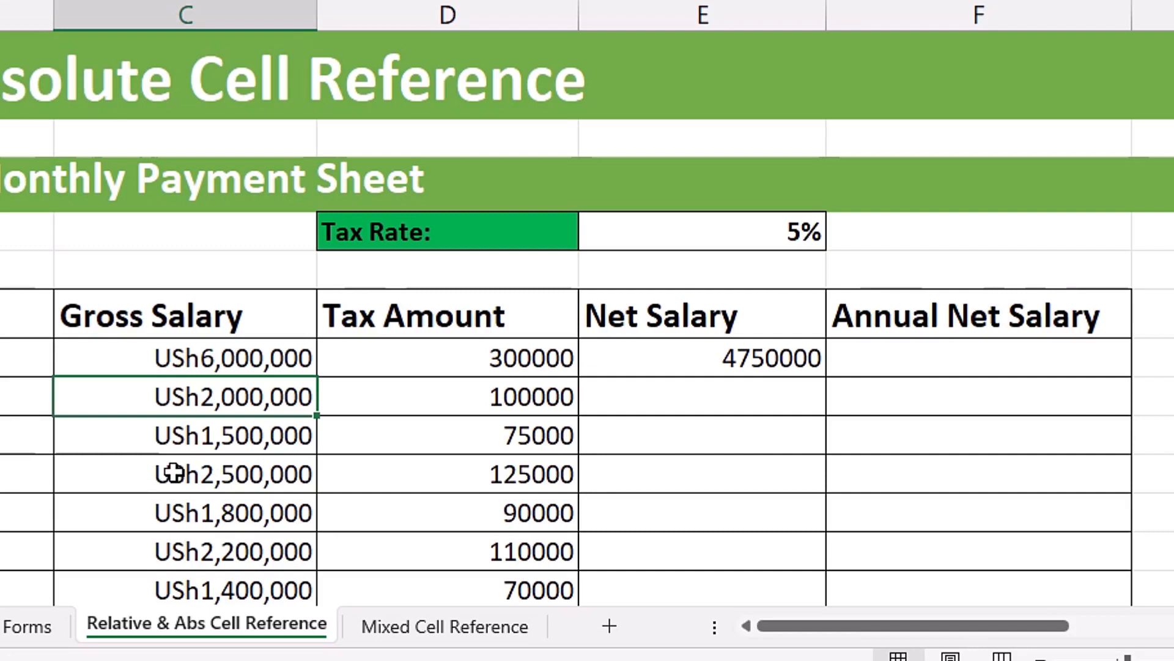
double_click(672, 346)
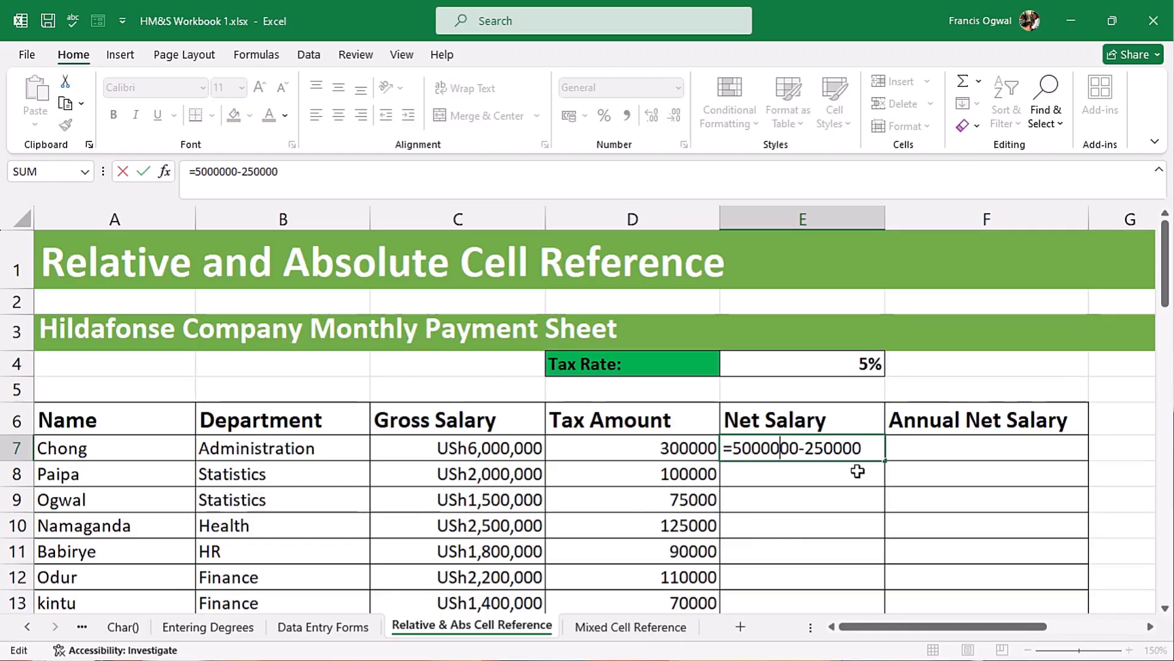
key("Escape")
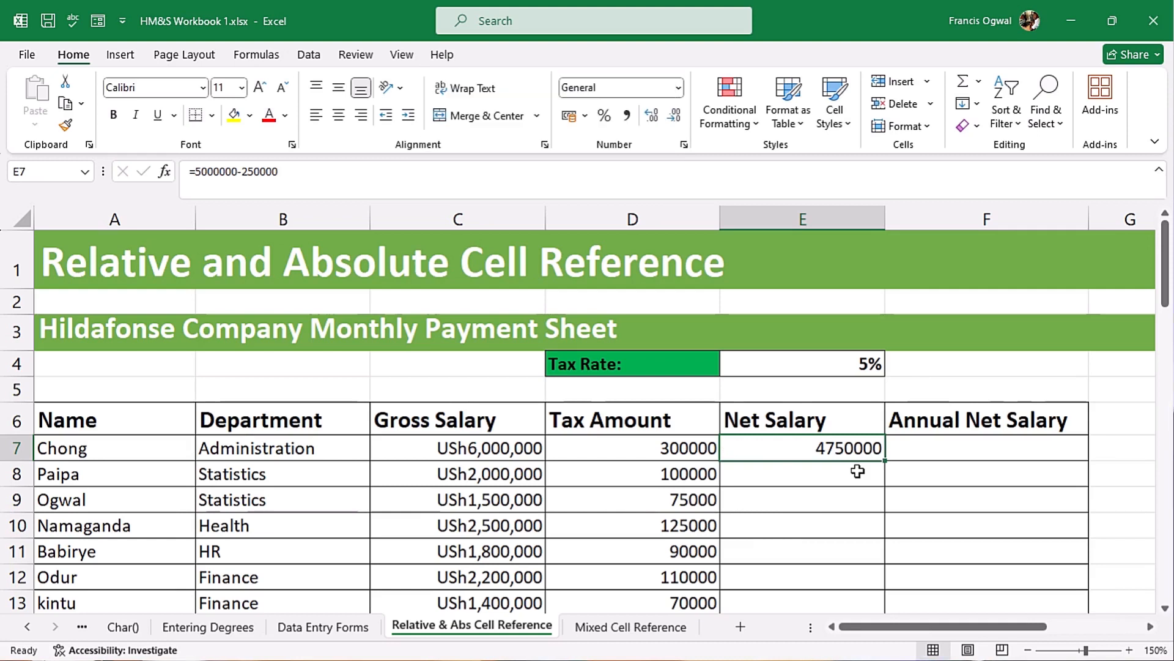
- Clear the net salary formula from E7 and set the gross salary in C7 back to 5,000,000
key("Delete")
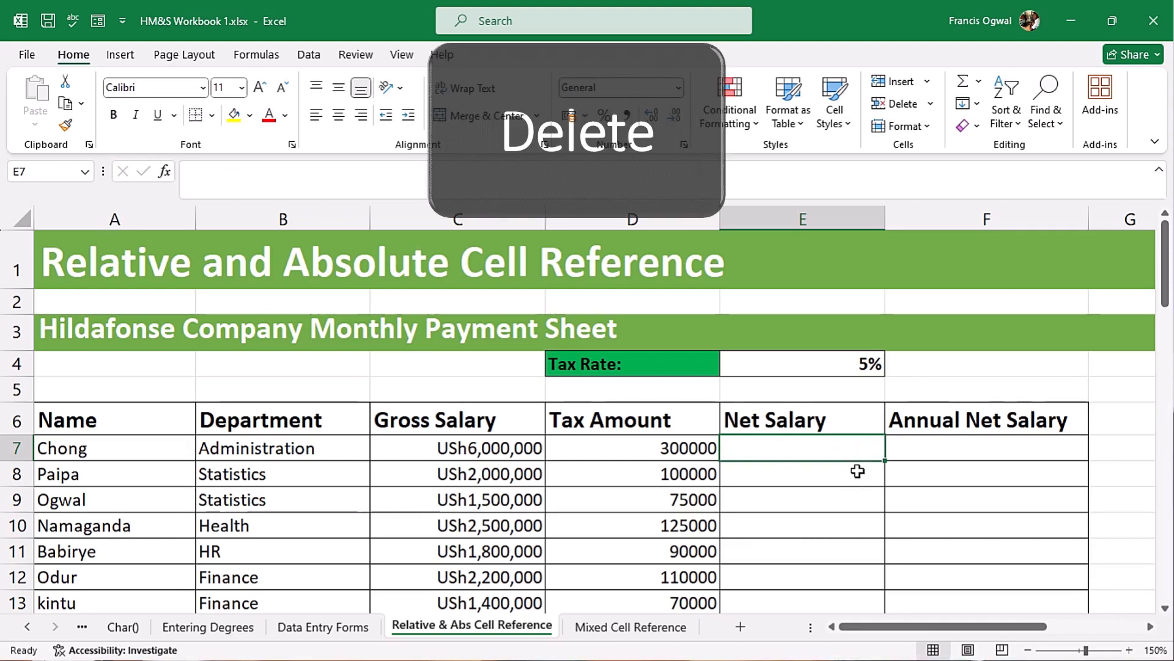
left_click(458, 447)
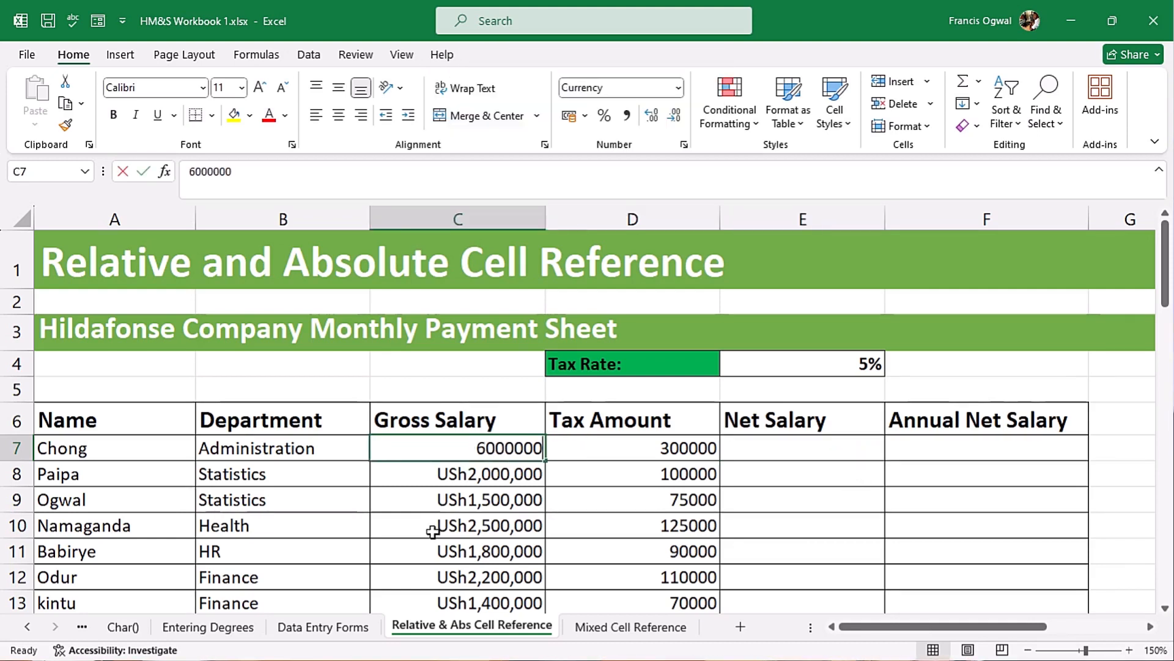
type("5,000,000")
key("Return")
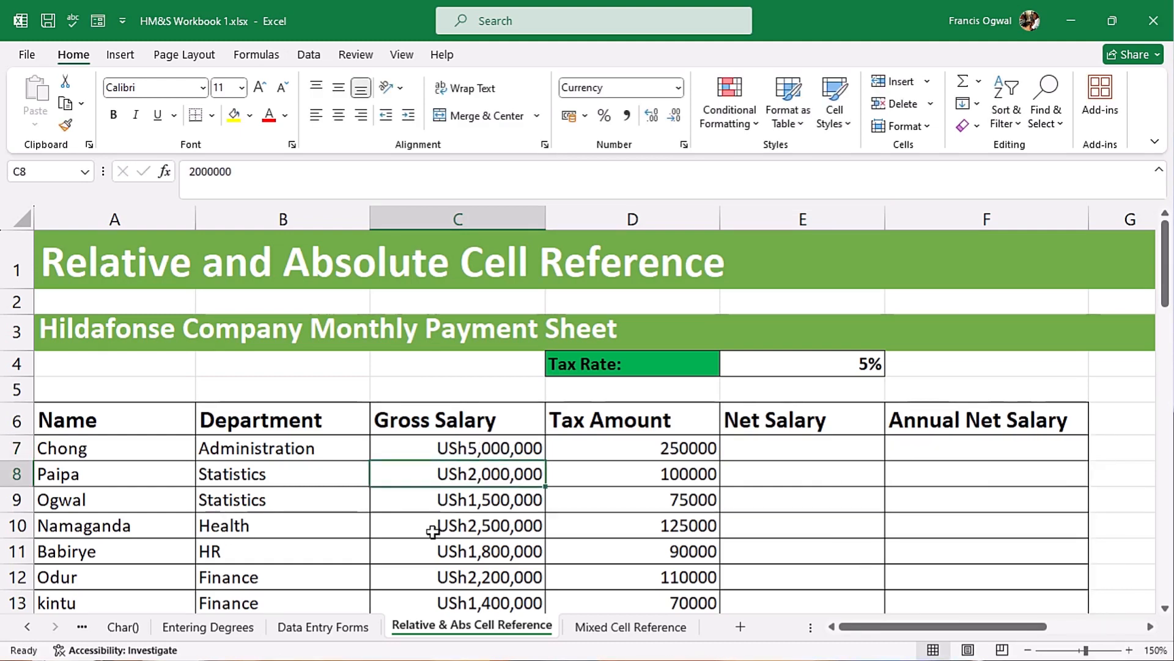
- Calculate the first employee's net salary in E7 with the relative-reference formula =C7-D7
left_click(786, 456)
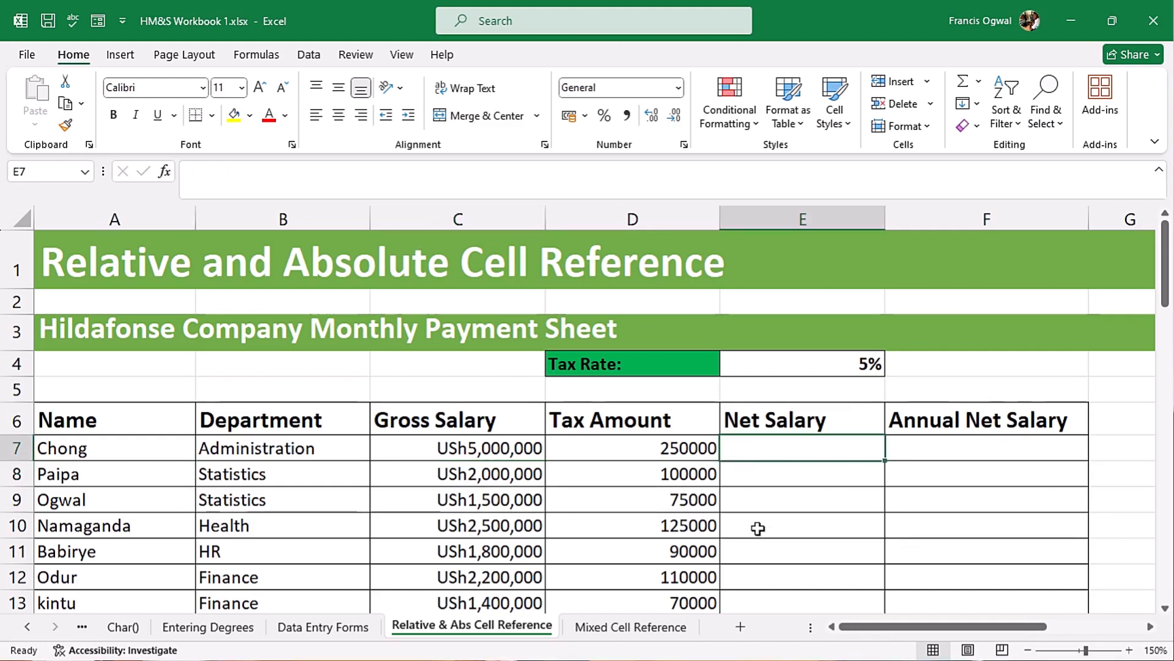
type("=")
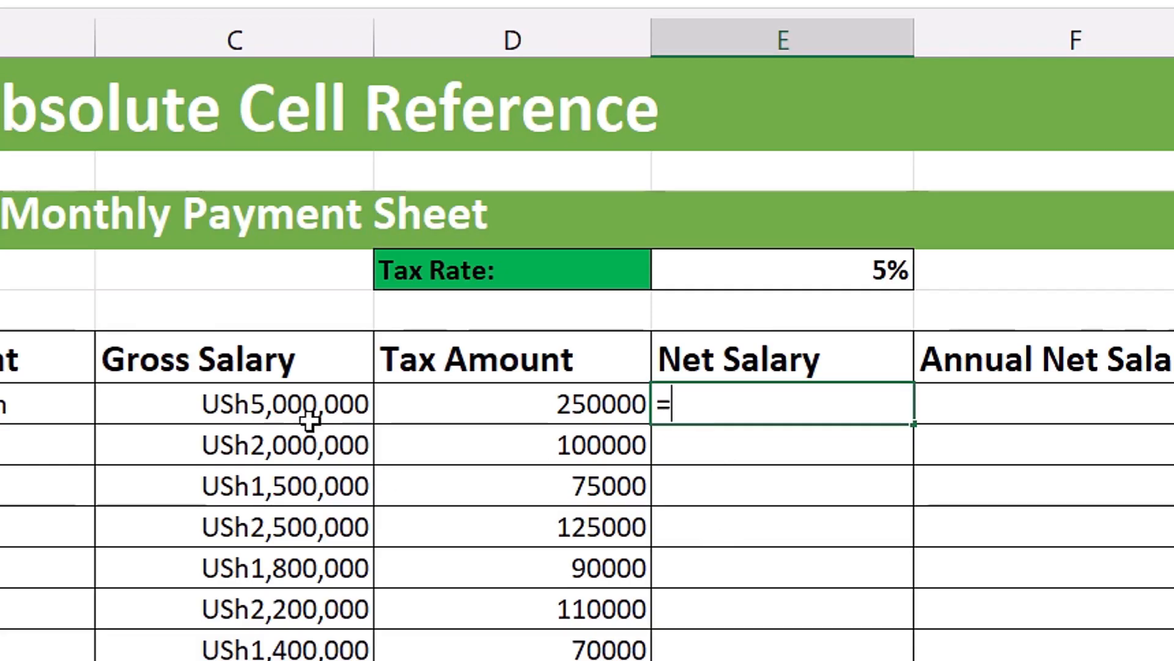
left_click(293, 413)
type("-")
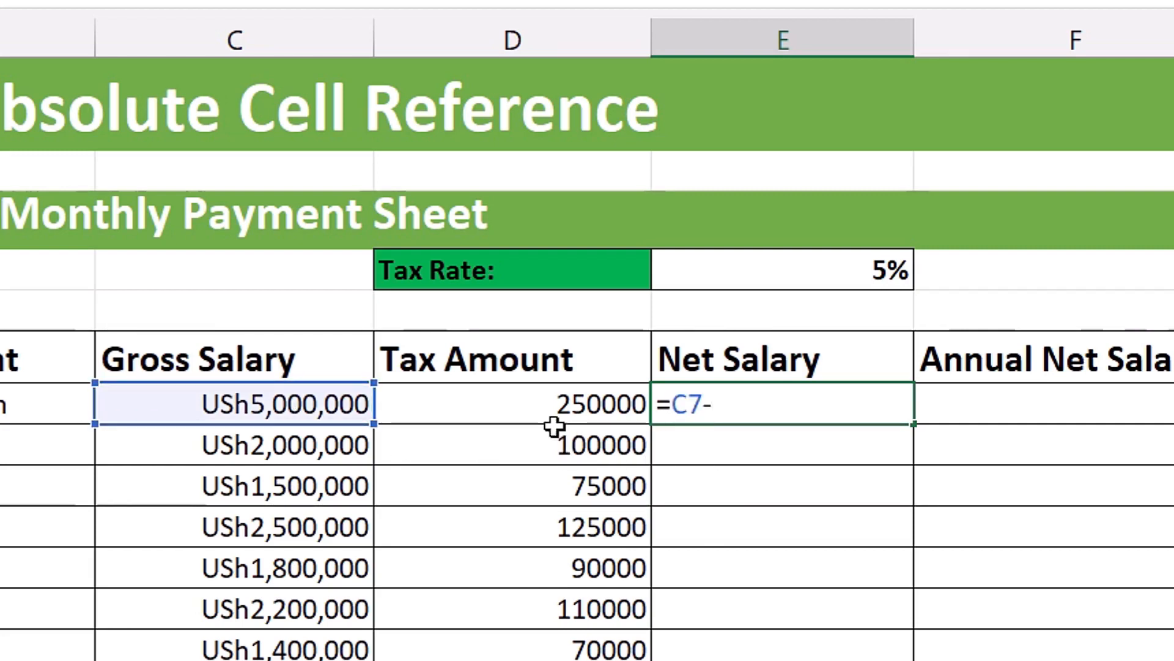
left_click(538, 412)
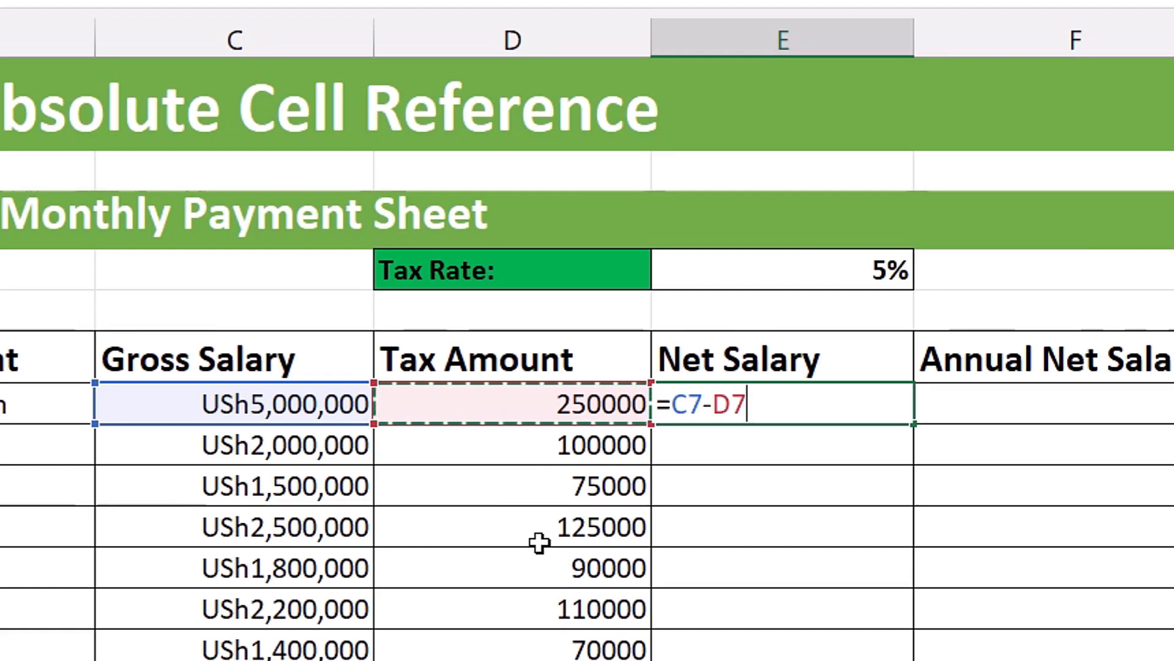
key("Return")
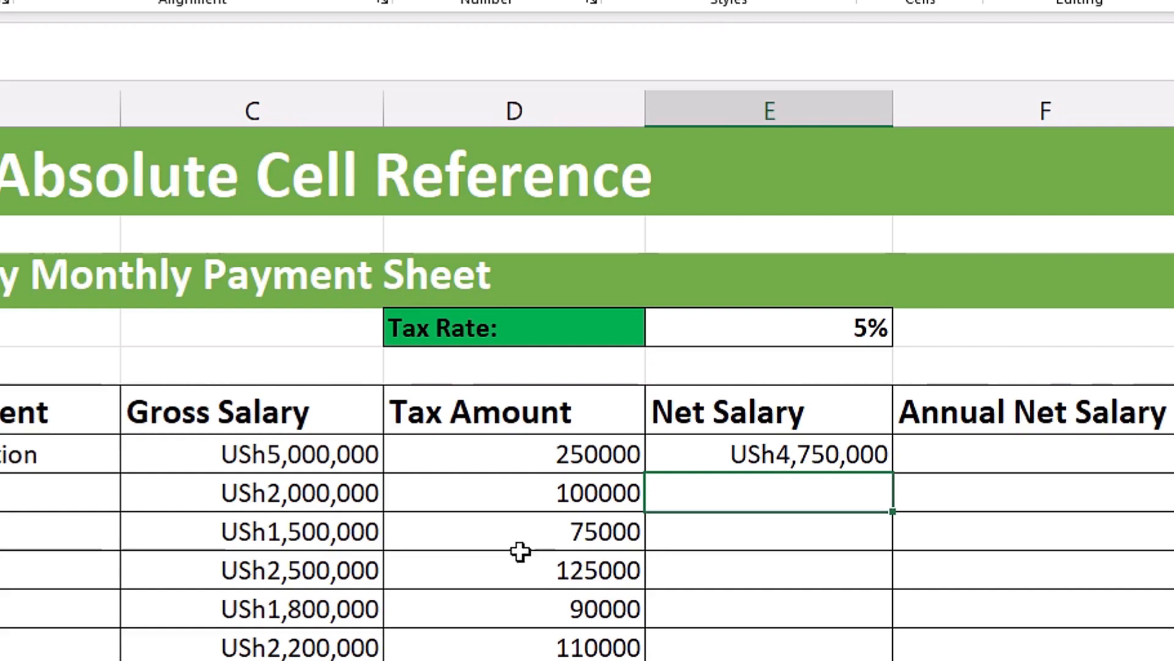
- Test the cell-reference formula by setting the gross salary in C7 to 6000000, and undo that change
left_click(303, 465)
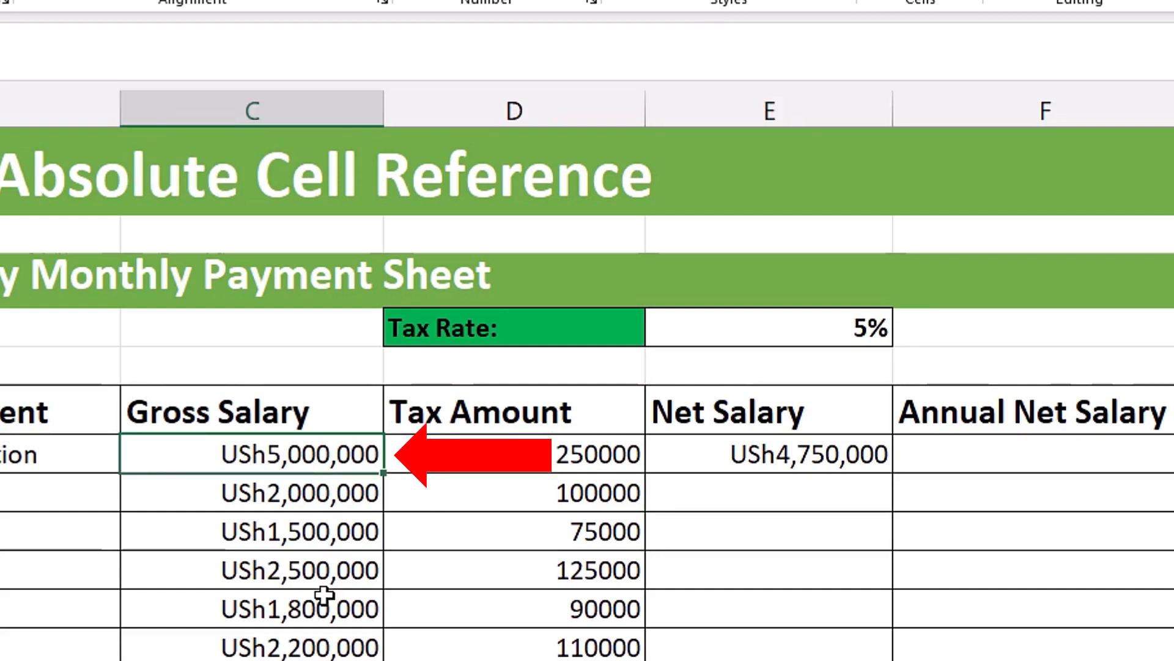
type("600")
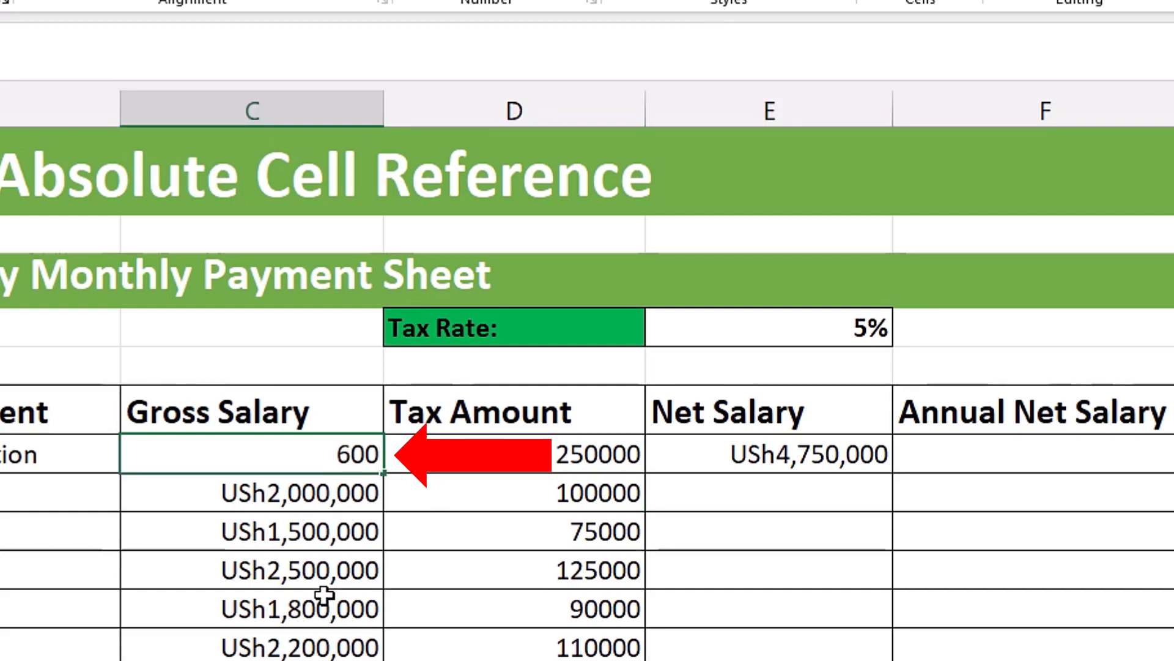
type("0000")
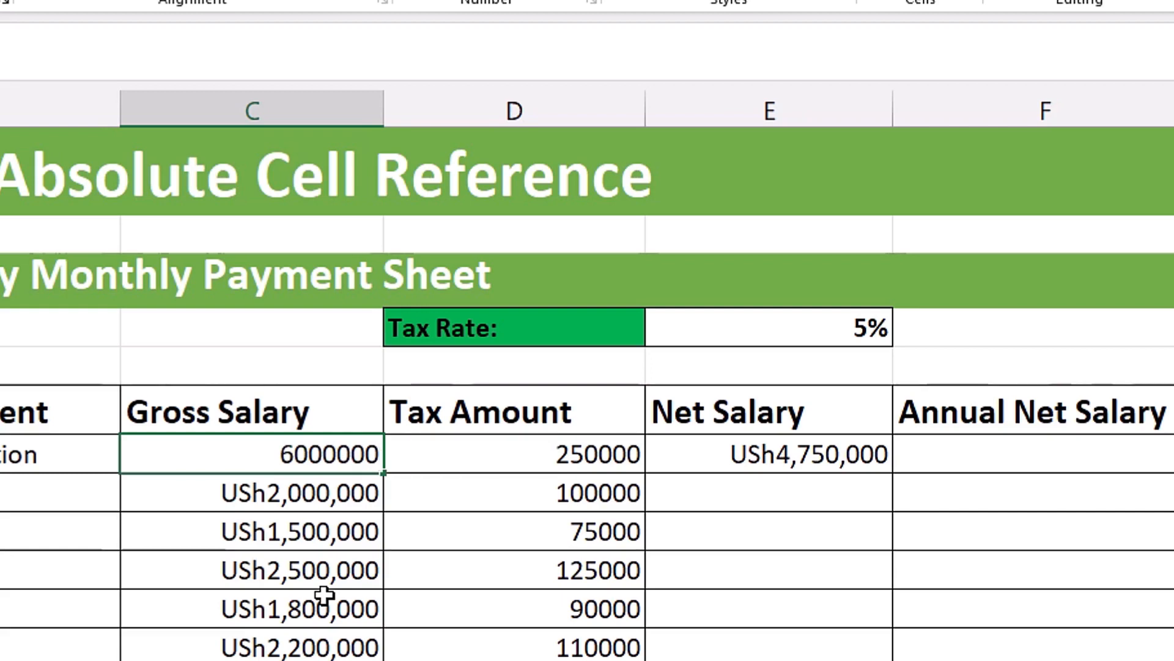
key("Return")
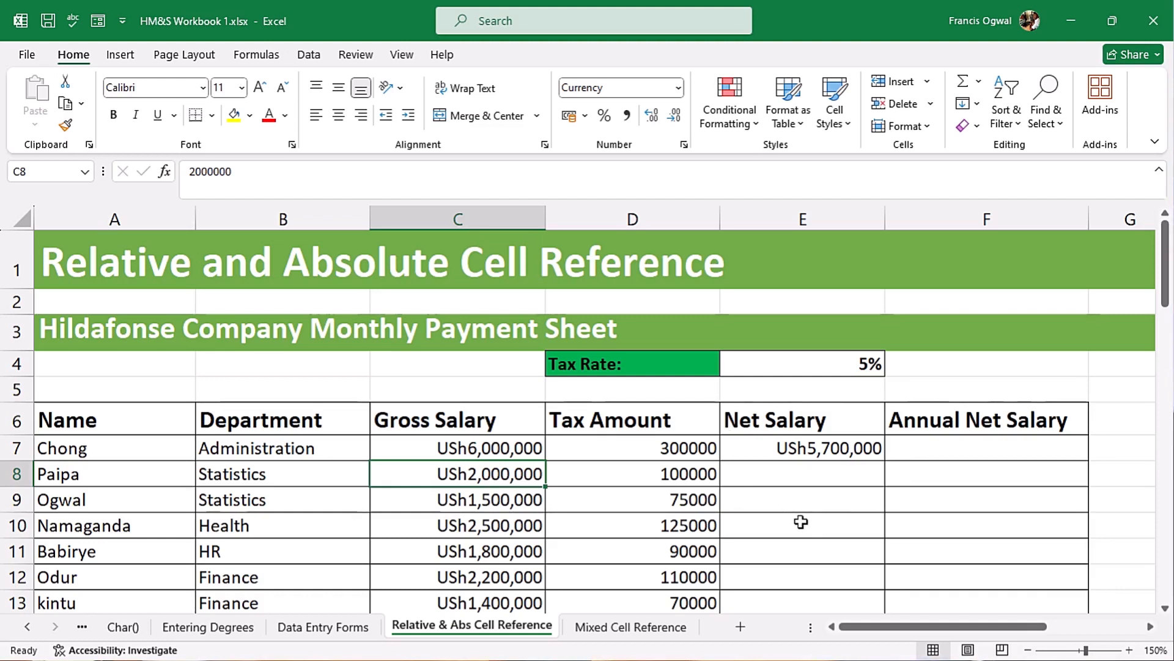
key("ctrl+z")
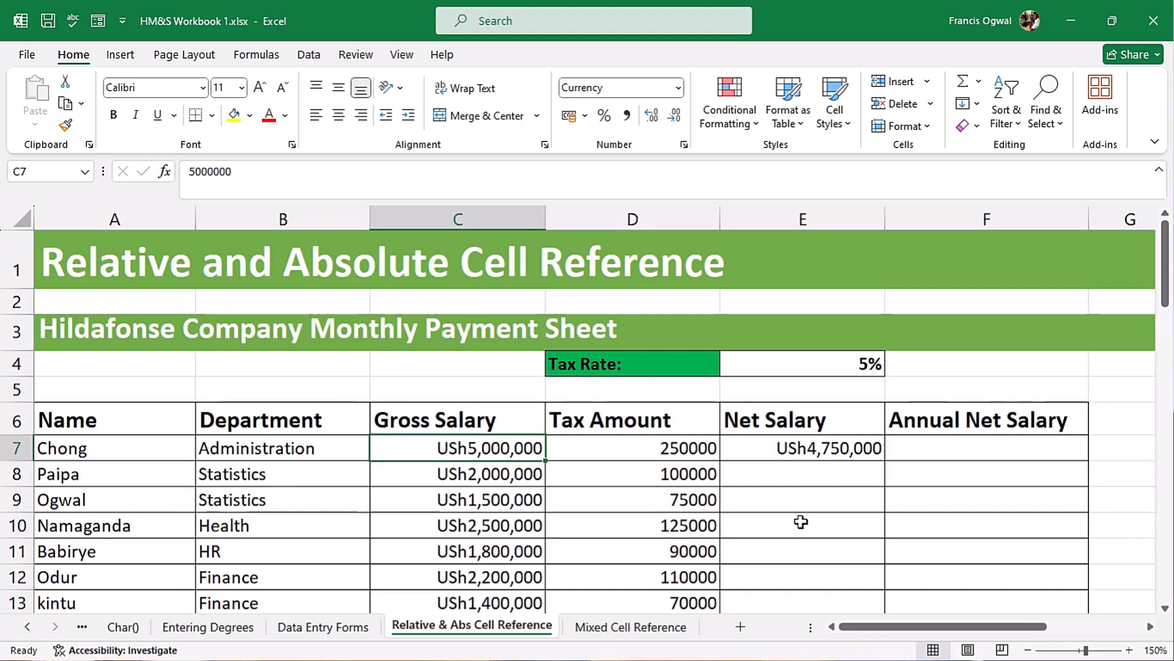
- Inspect which cells the net salary formula in E7 refers to
left_click(802, 451)
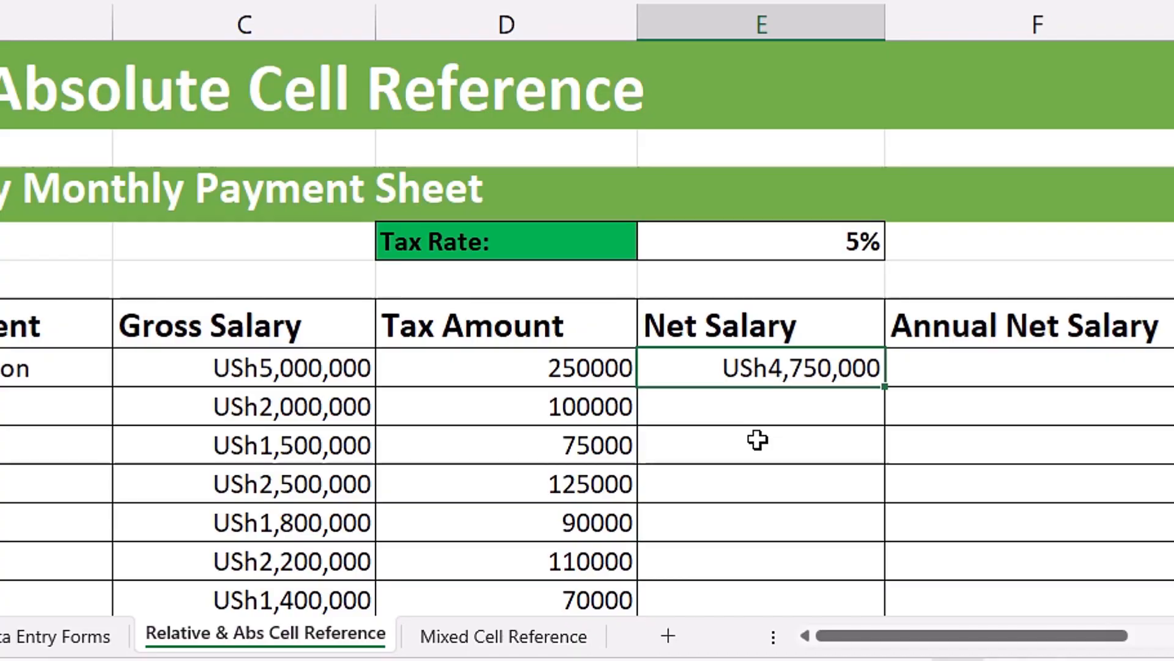
key("F2")
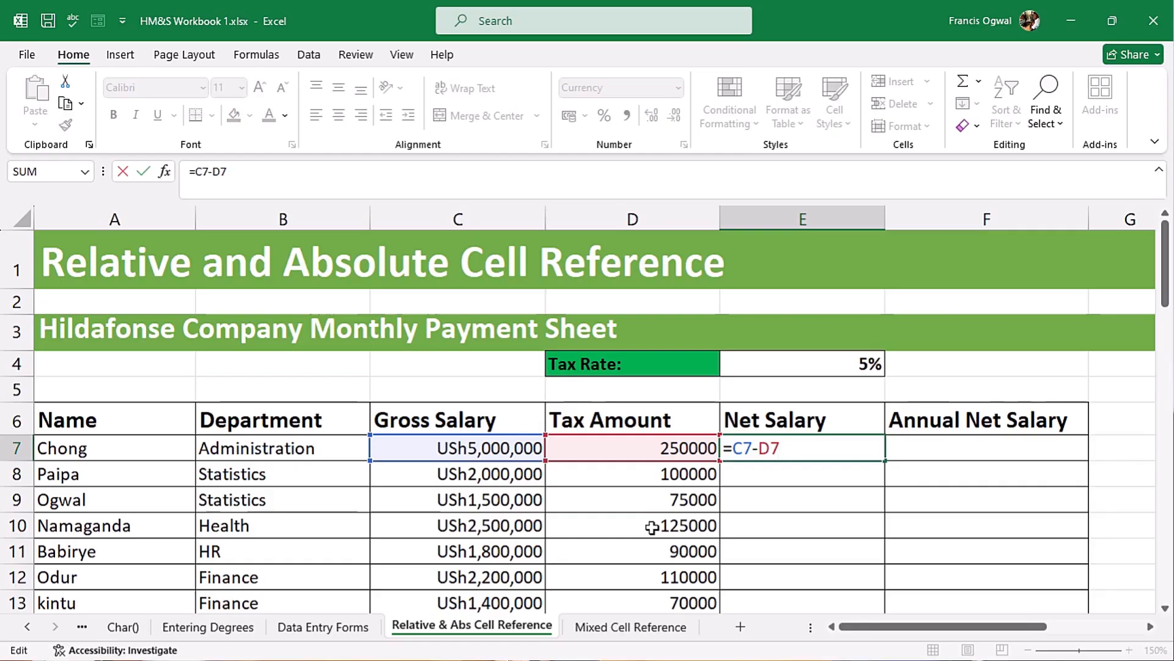
key("Return")
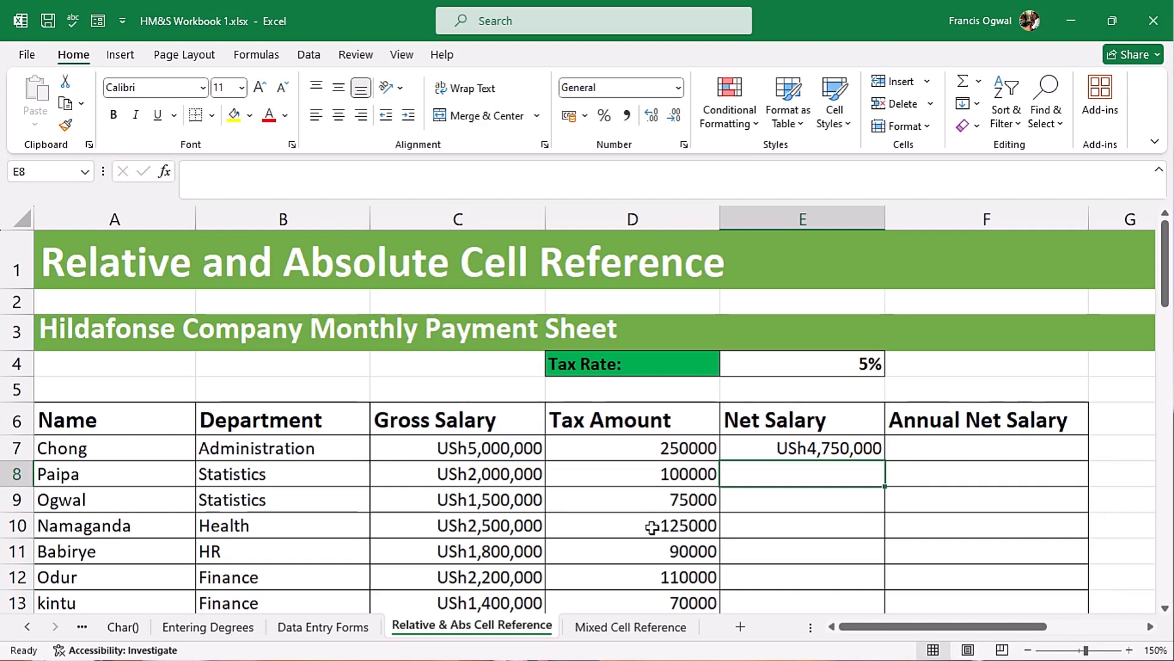
- Fill the net salary formula from E7 down to E14 for the remaining employees
left_click(787, 447)
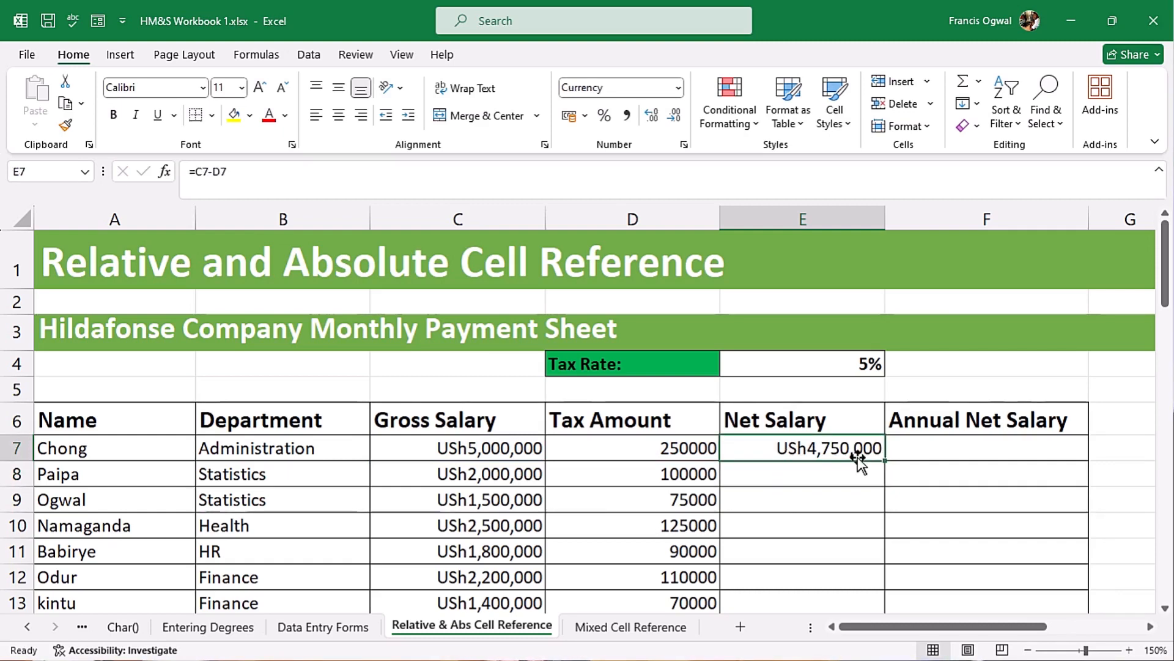
left_click_drag(887, 460, 878, 575)
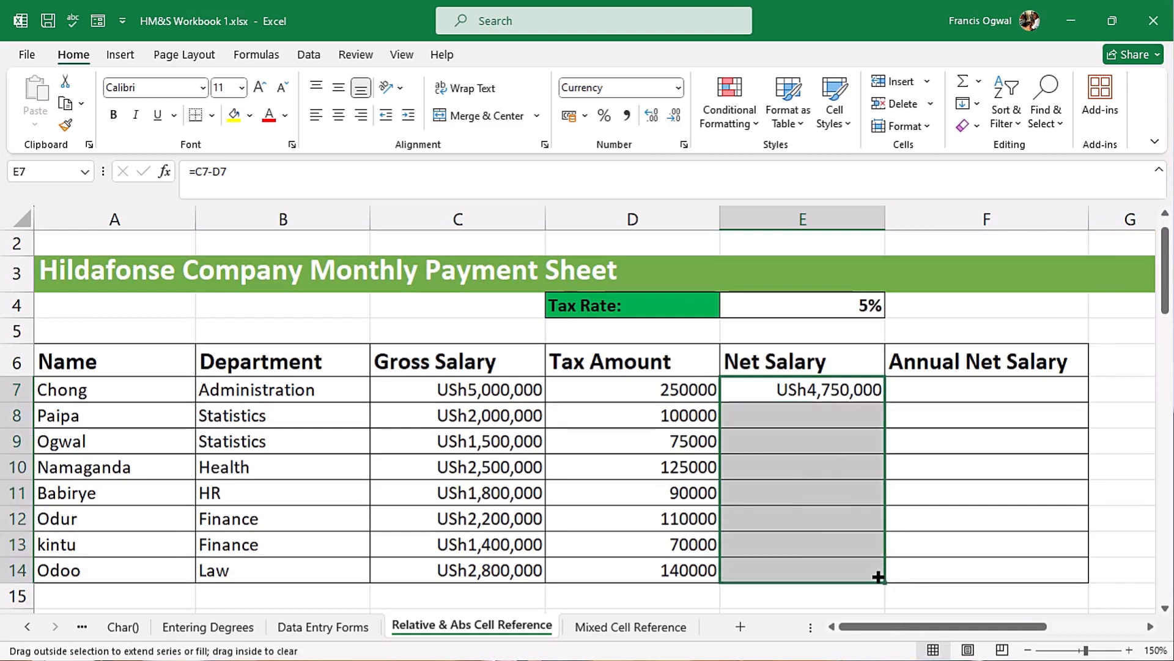
left_click(807, 572)
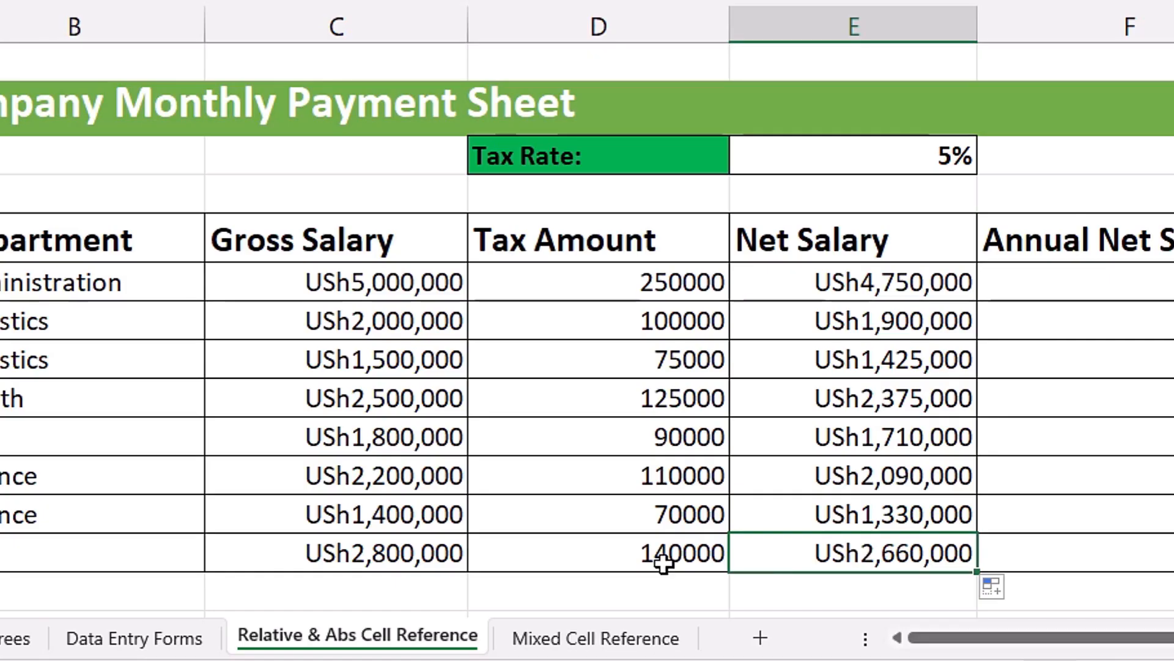
- Compare the cells referenced by the net salary formulas in E14 and E7
key("F2")
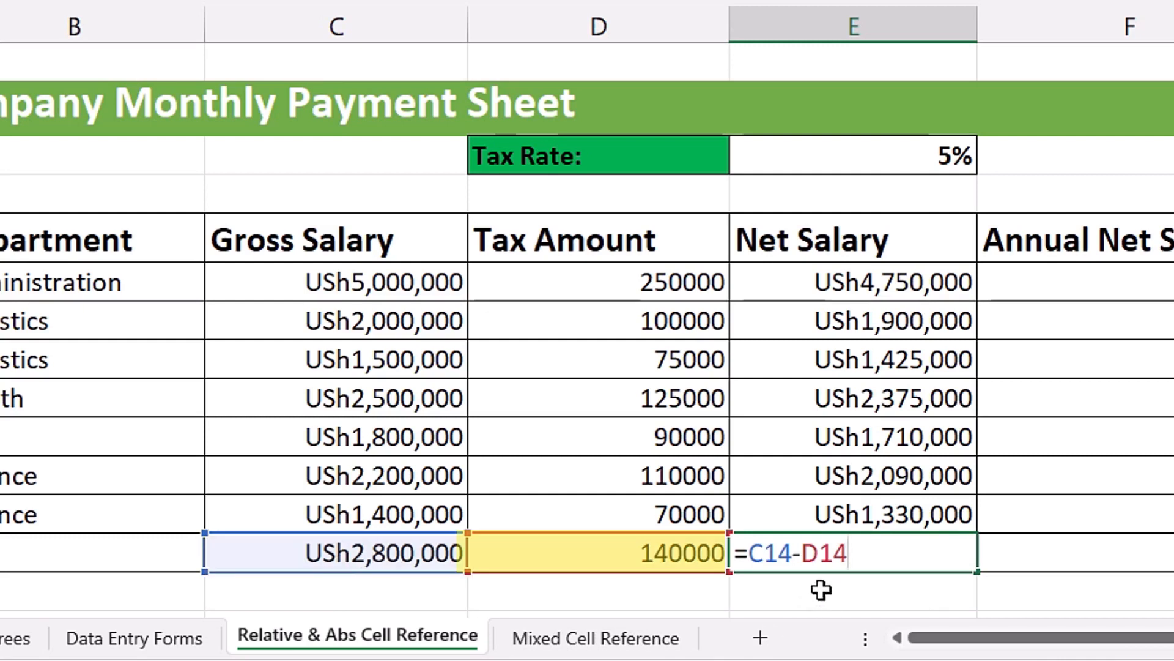
key("Return")
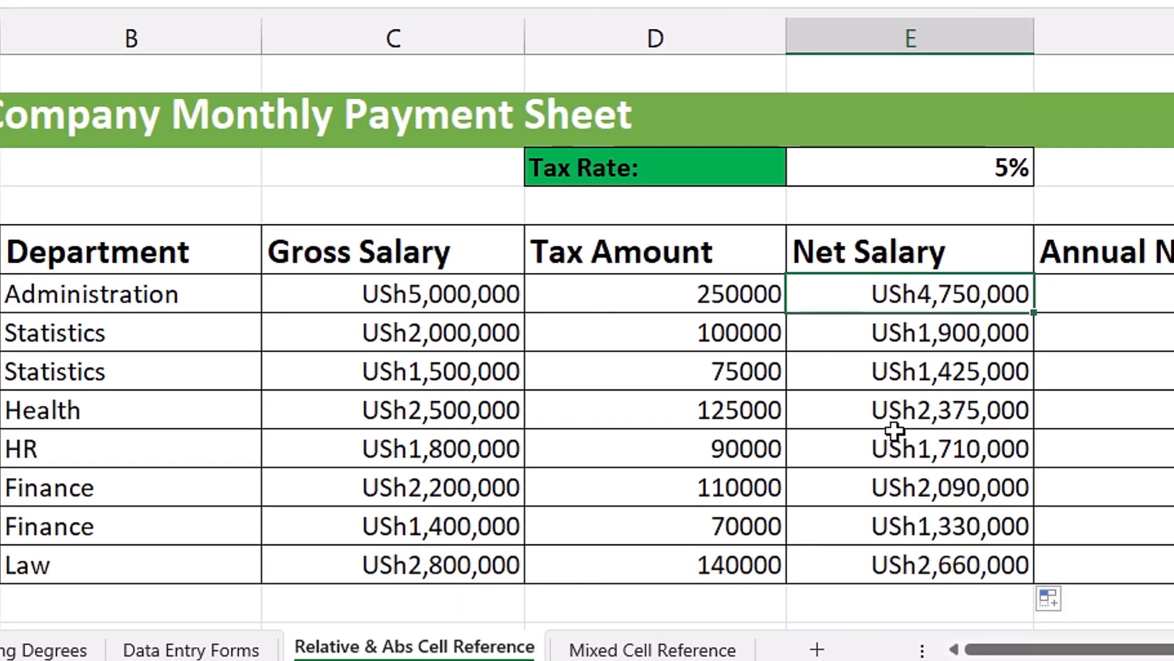
key("F2")
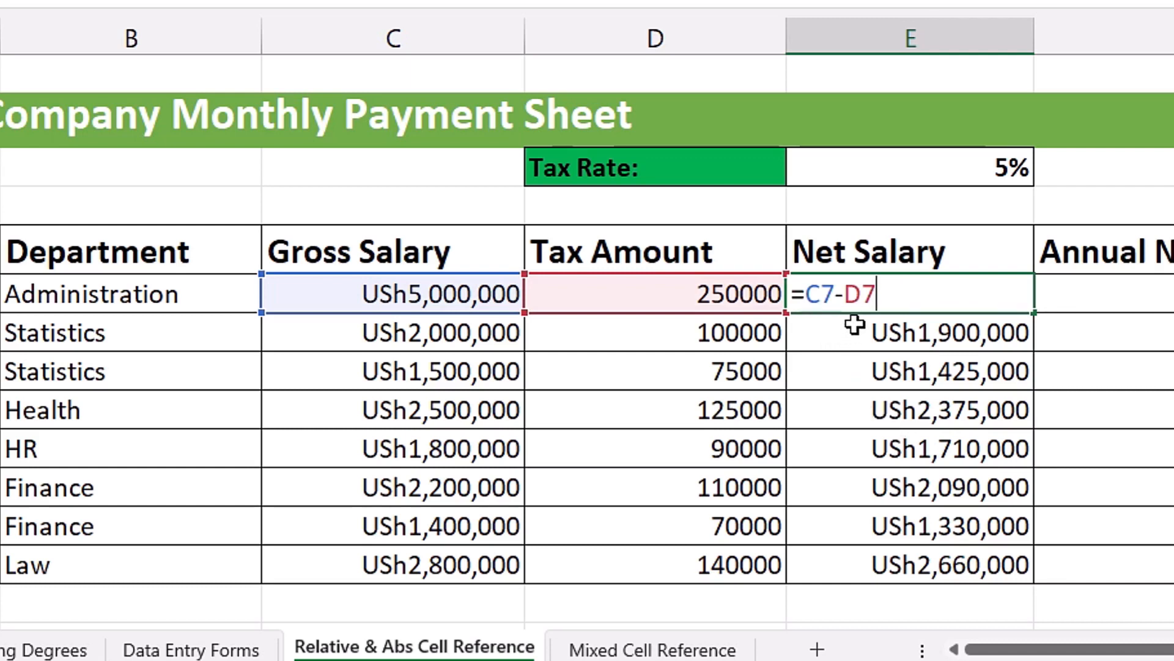
key("Escape")
left_click(955, 563)
key("F2")
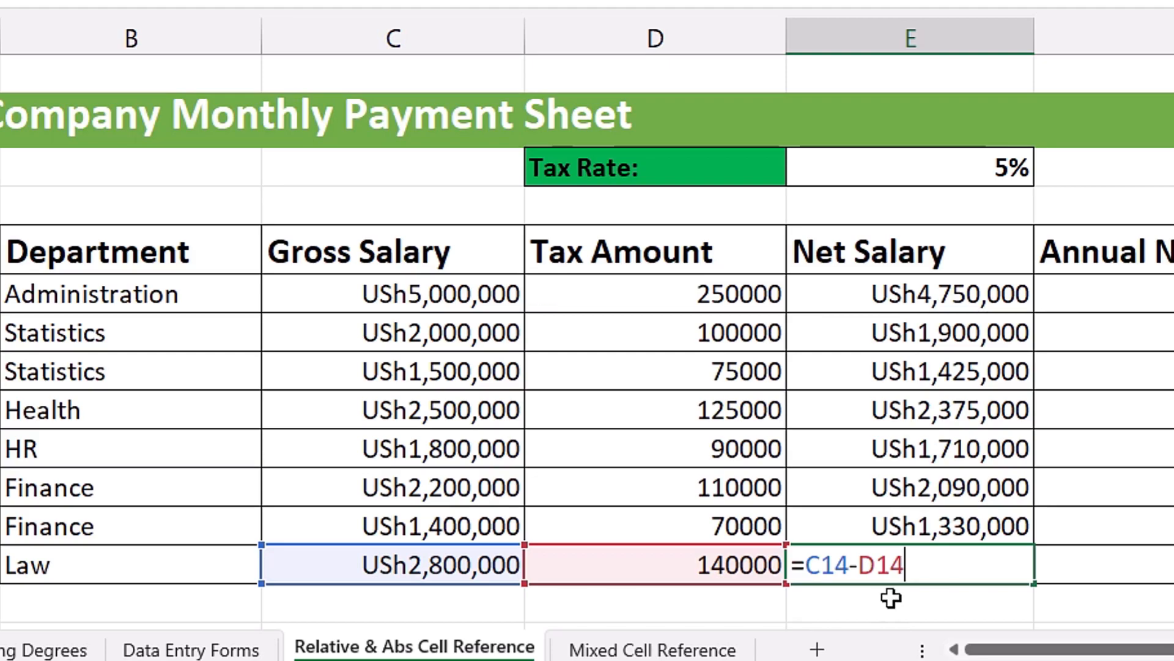
key("ctrl+Return")
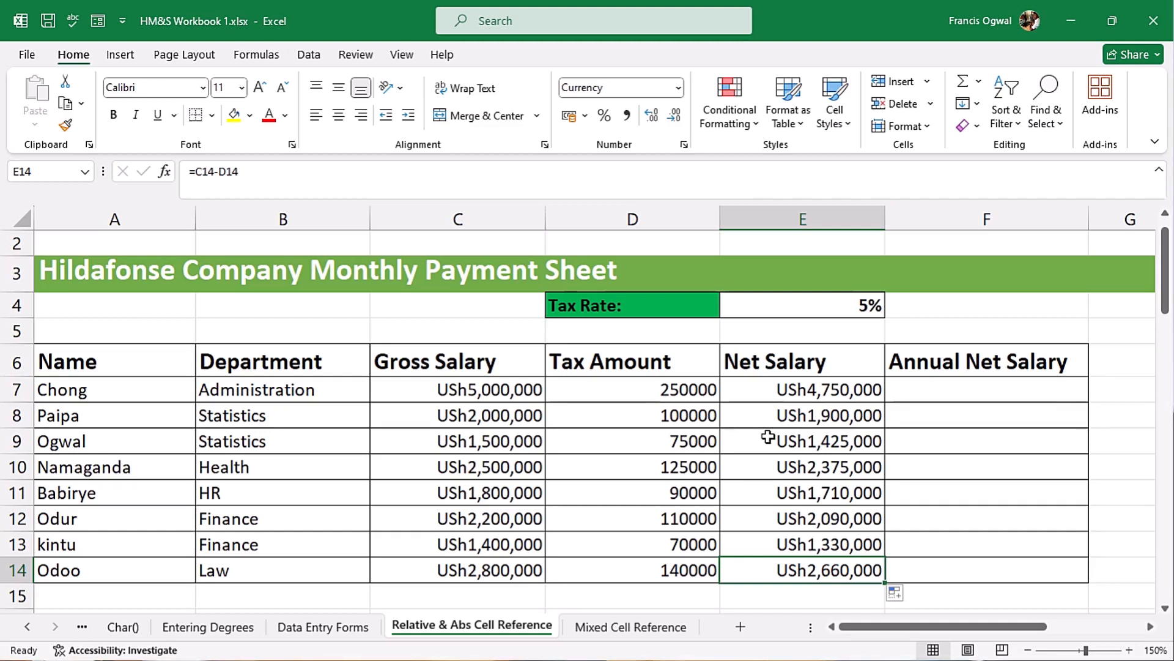
- Clear all net salary formulas from E7 to E14
left_click_drag(823, 411, 844, 566)
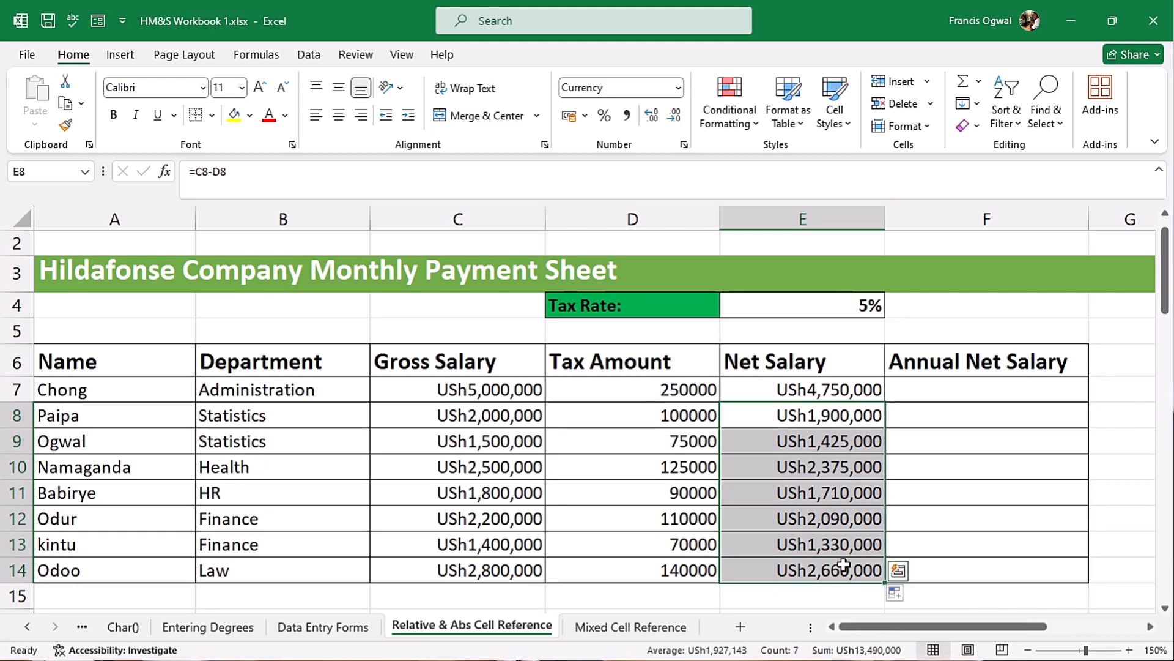
key("Delete")
left_click(807, 390)
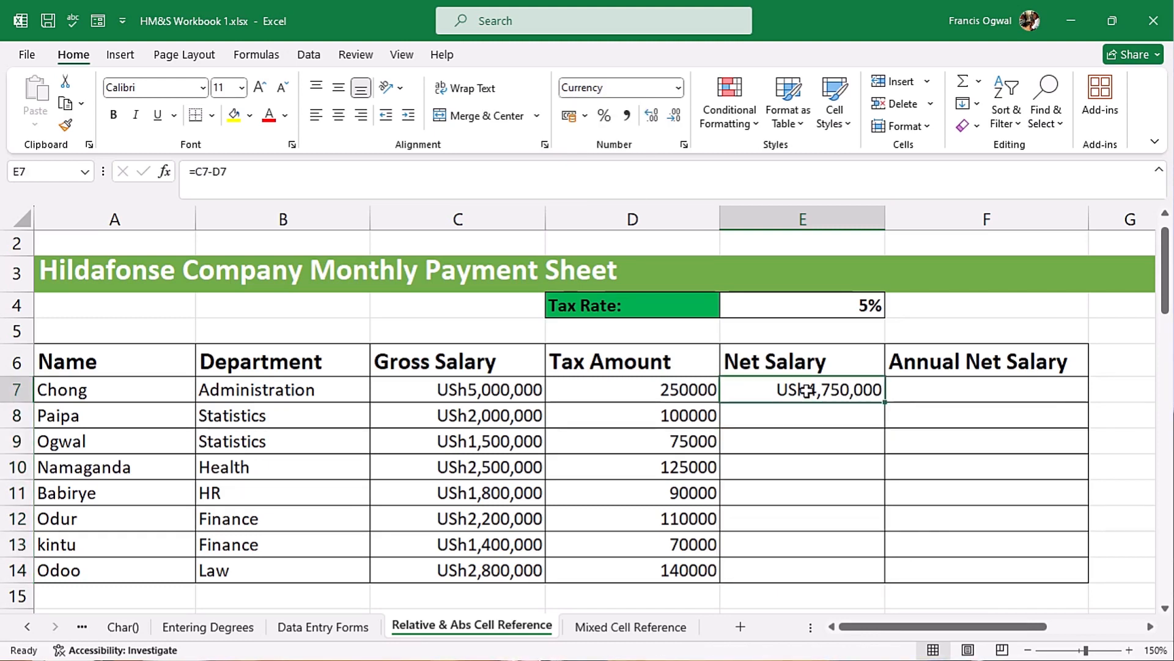
key("Delete")
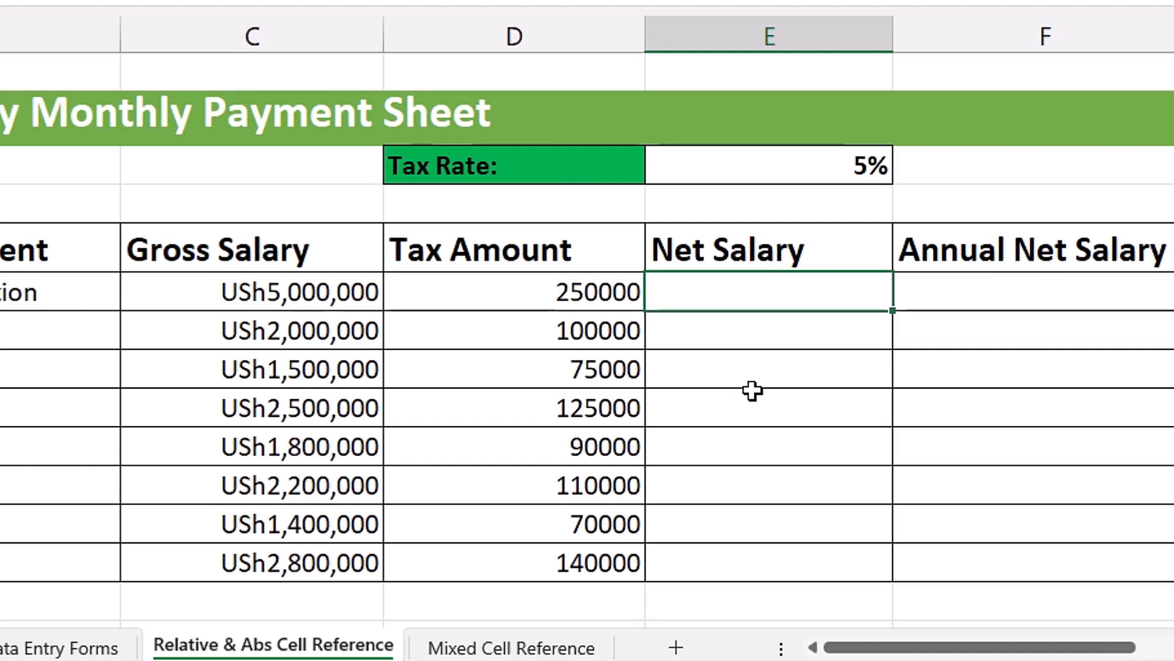
- Enter the formula =C7-D7 in E7 to calculate the first employee's net salary, keeping that cell selected
type("=")
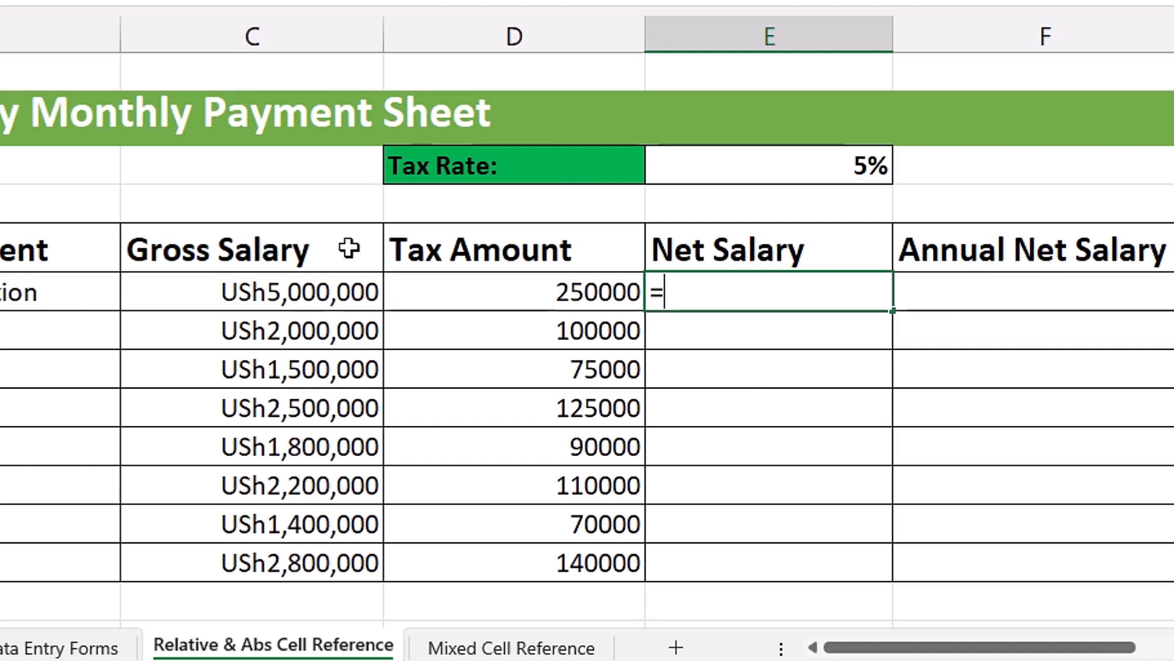
left_click(296, 292)
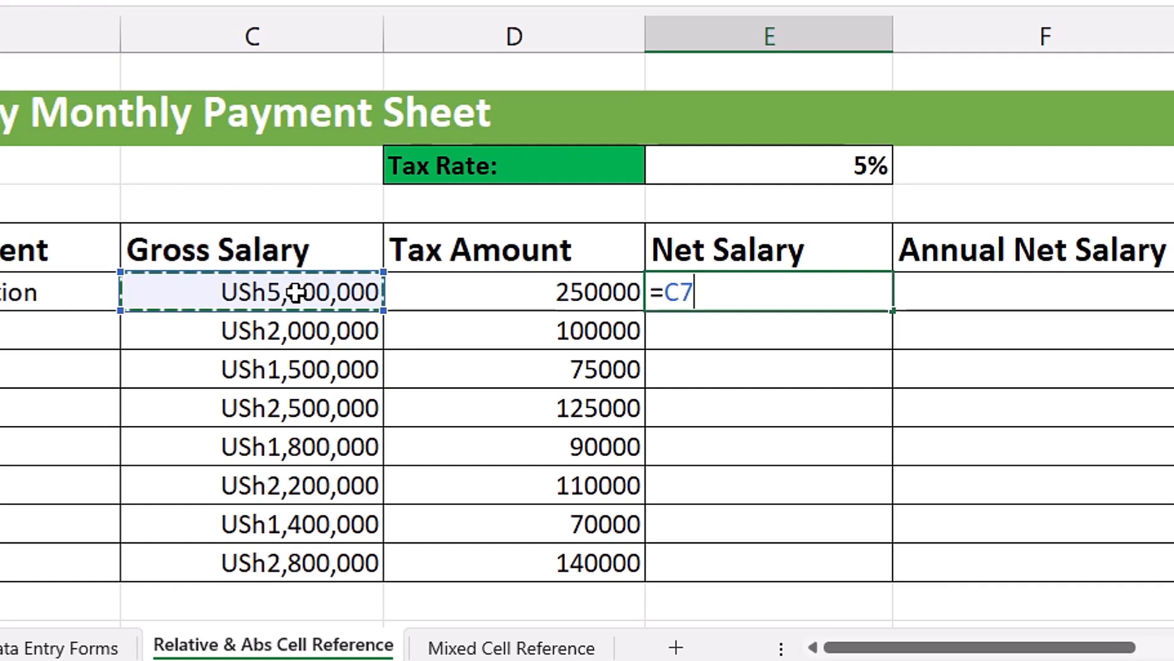
type("-")
left_click(464, 293)
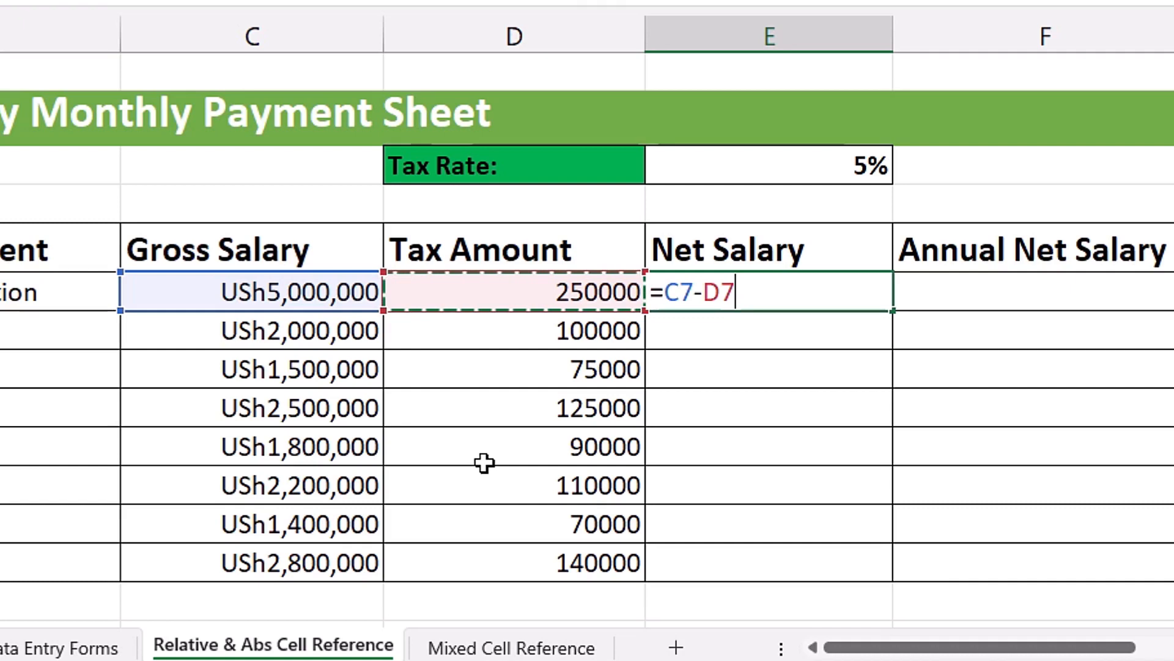
key("ctrl+Return")
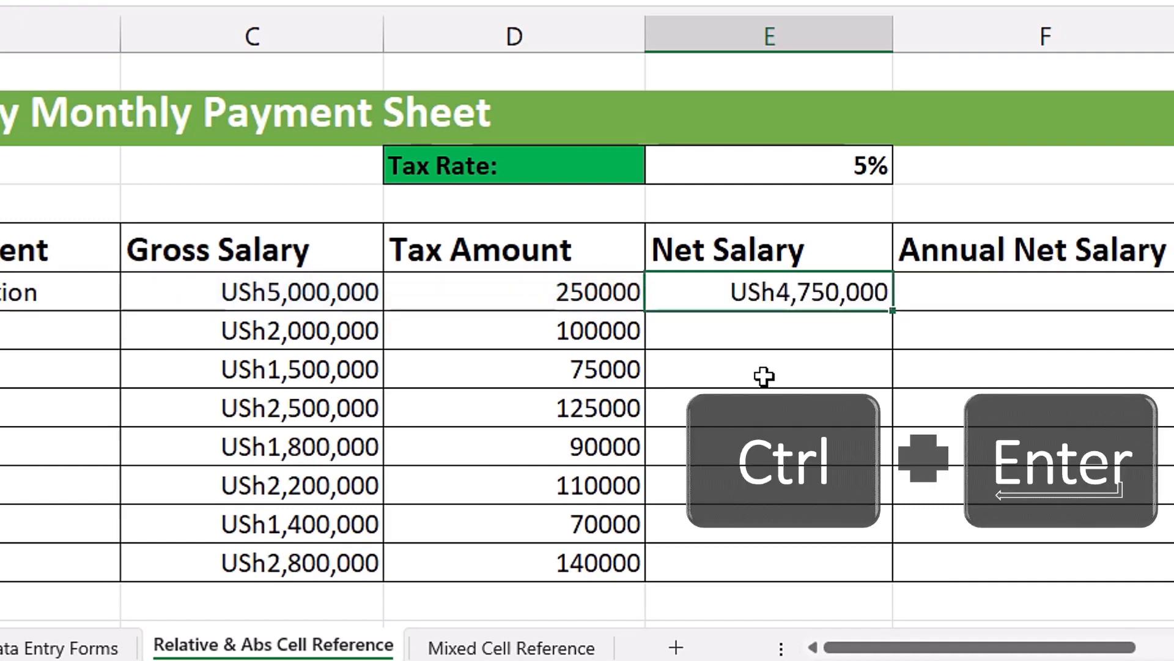
- Fill the net salary formula from E7 down to E8 and inspect the cells the copy refers to
left_click_drag(888, 311, 891, 351)
left_click(789, 325)
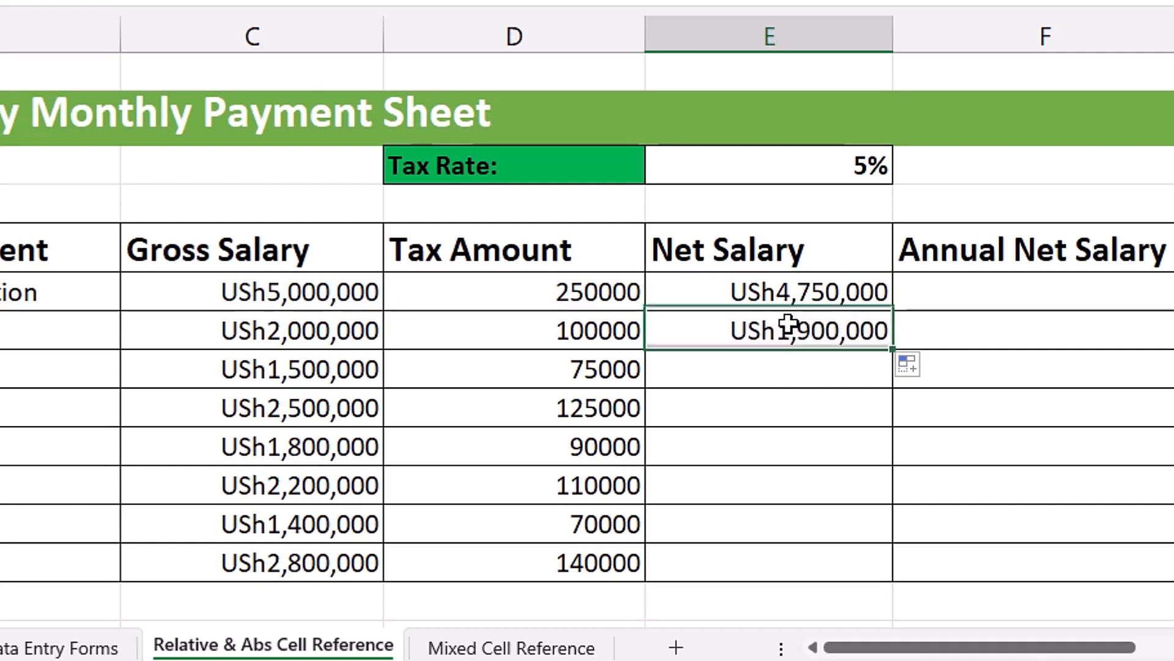
key("F2")
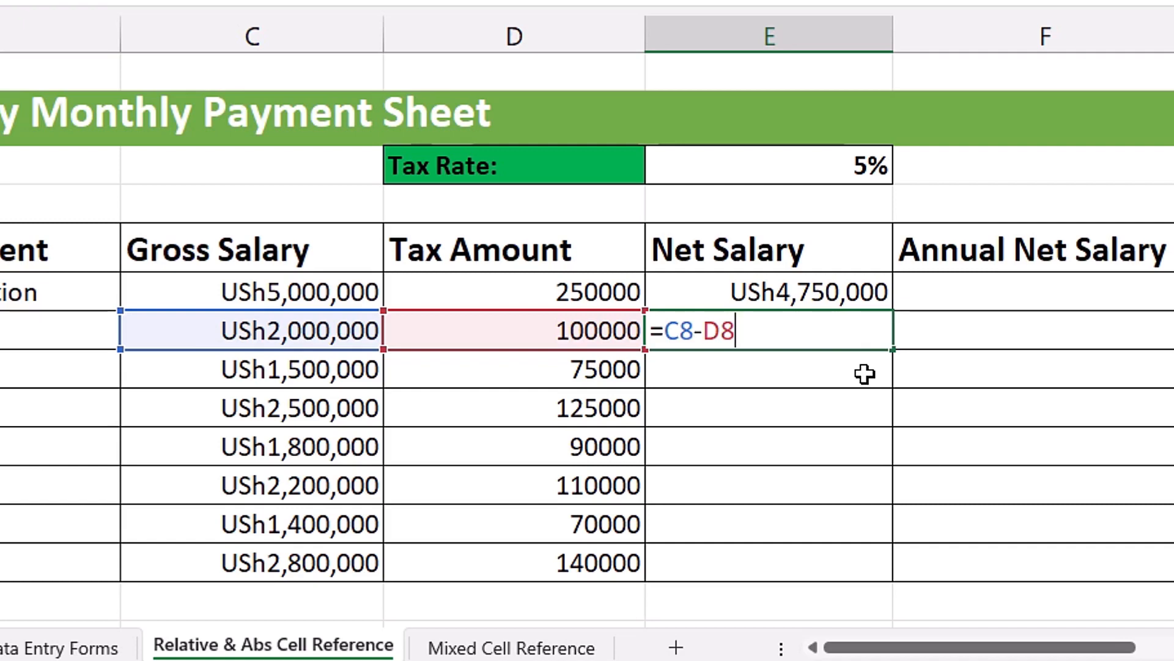
key("ctrl+Return")
- Fill the net salary formula from E8 down to E9 and inspect the copy's cell references
left_click_drag(891, 353, 894, 385)
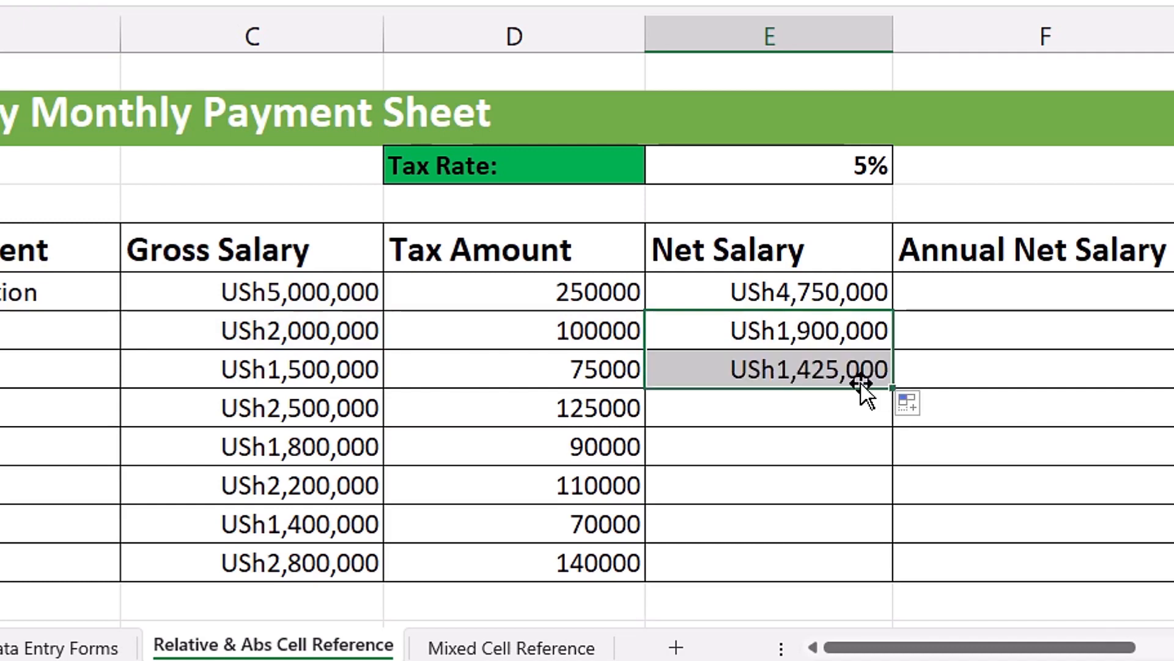
left_click(860, 381)
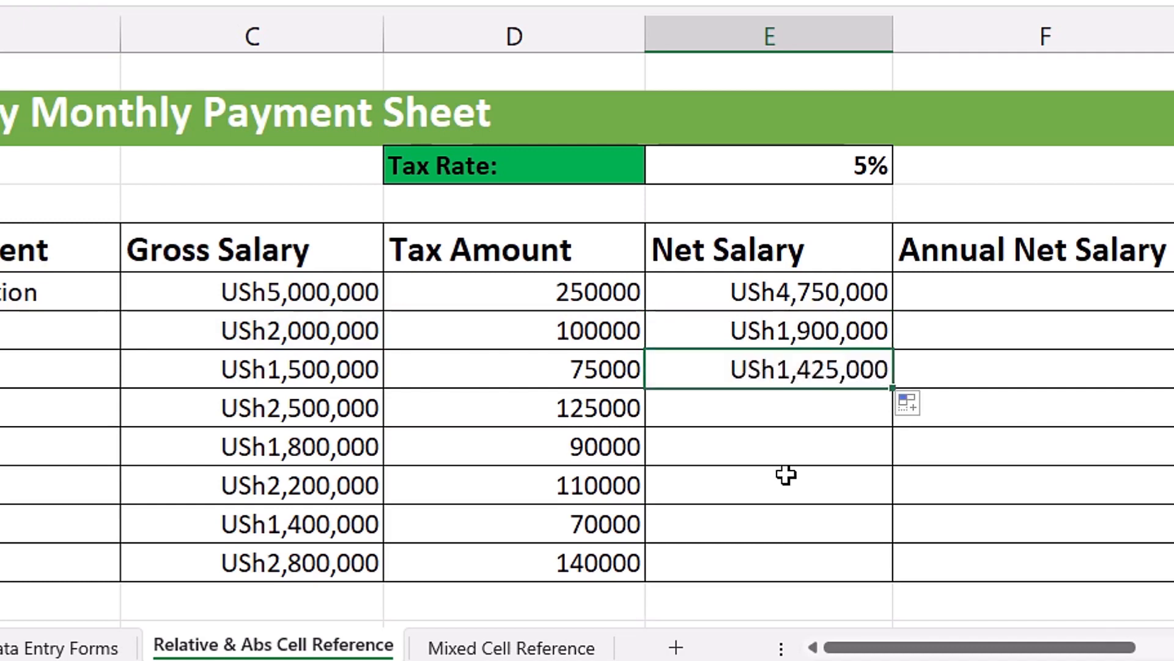
key("F2")
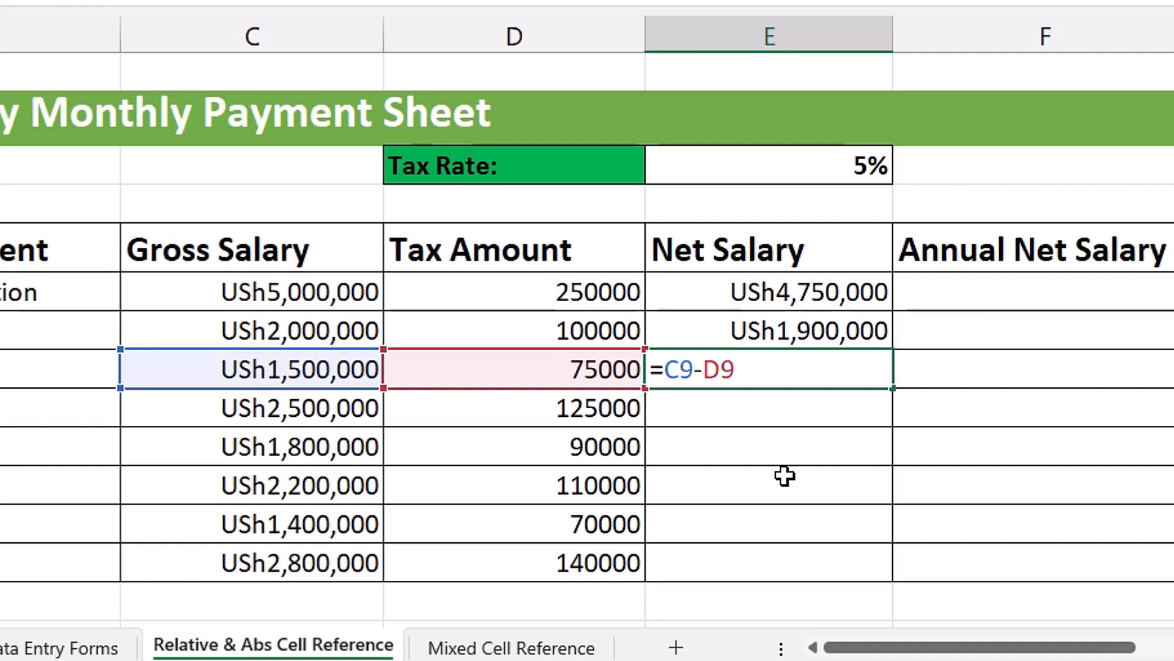
key("Return")
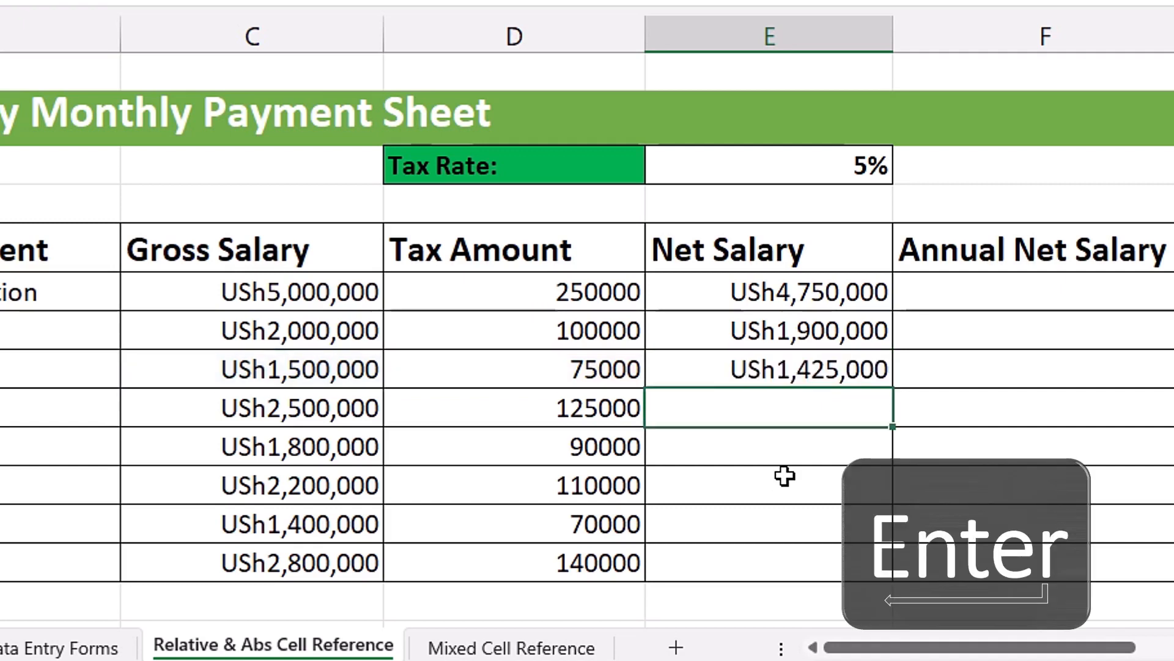
- Fill the net salary formula from E9 down to E14 and inspect the references in E14
left_click(821, 369)
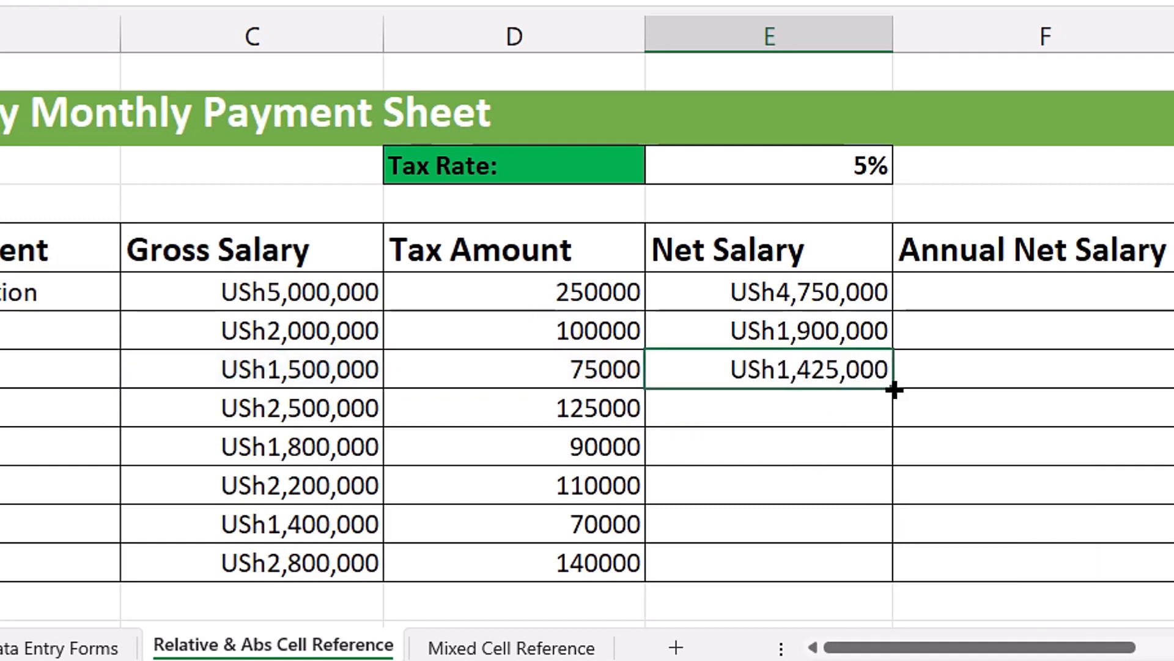
left_click_drag(882, 417, 915, 588)
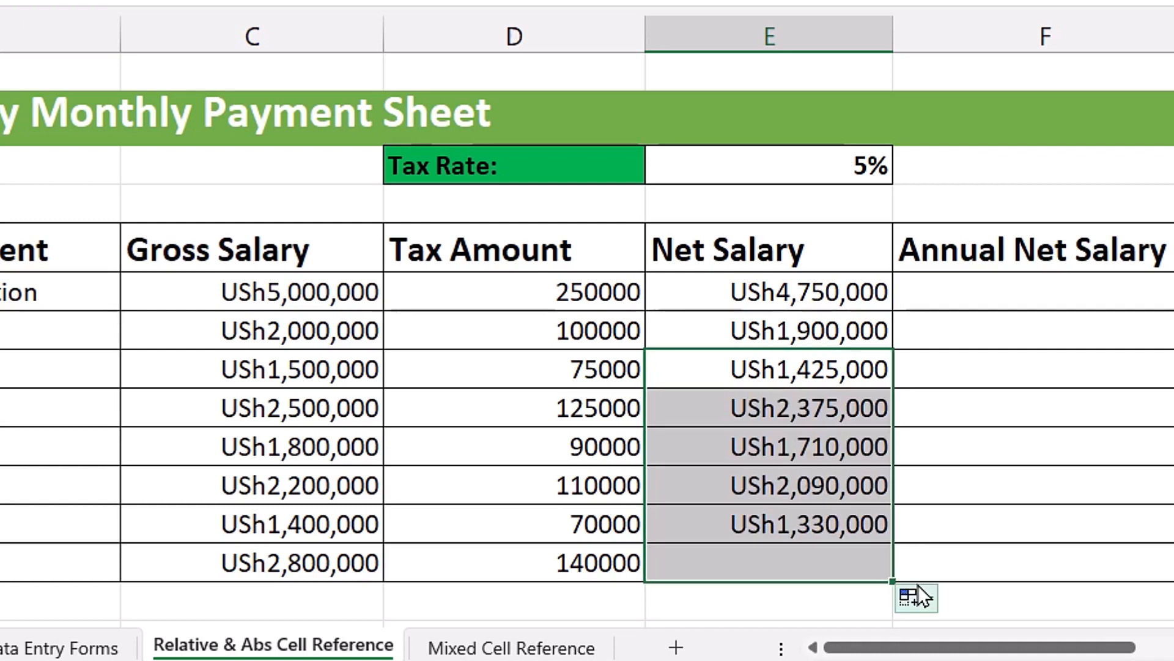
left_click(801, 564)
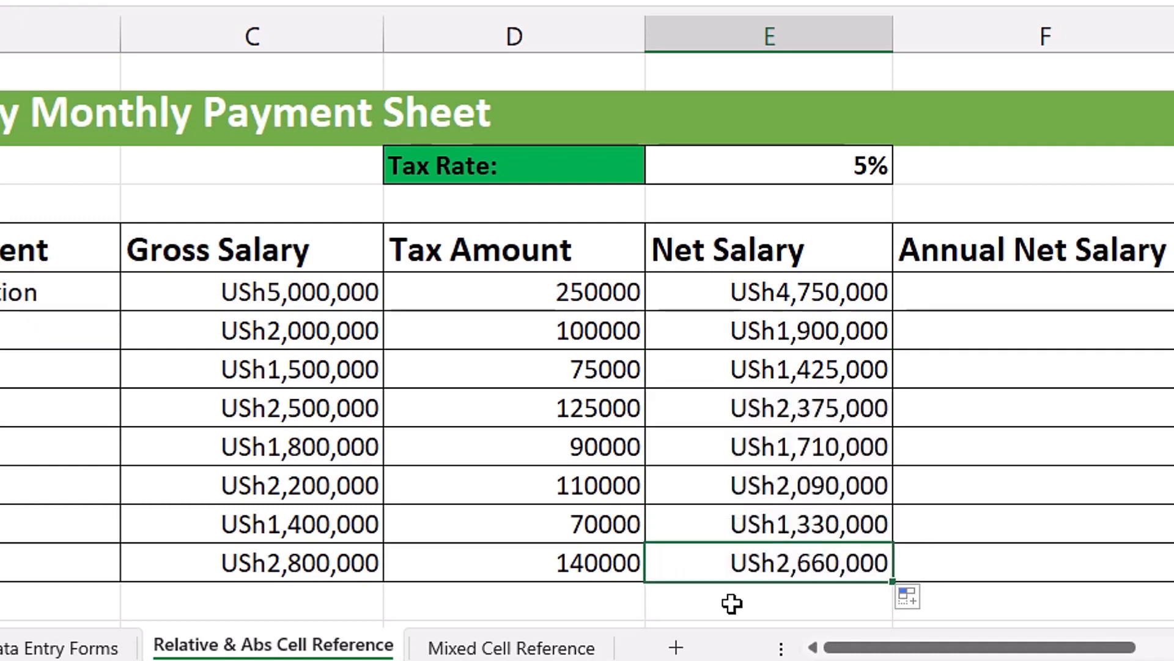
key("F2")
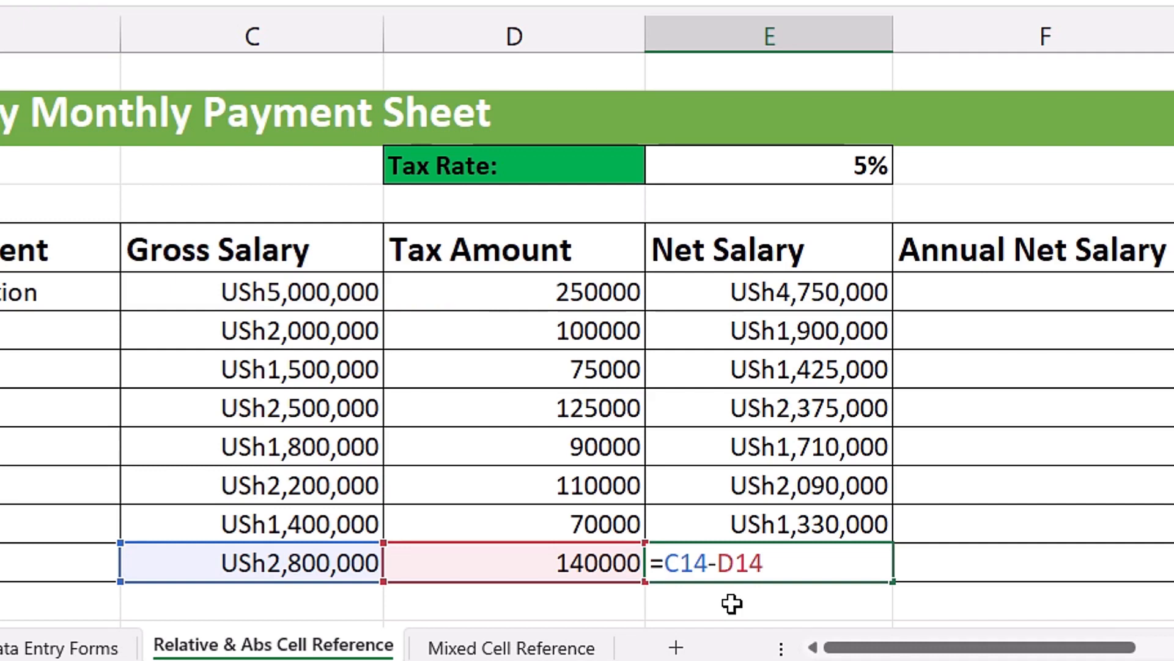
key("Return")
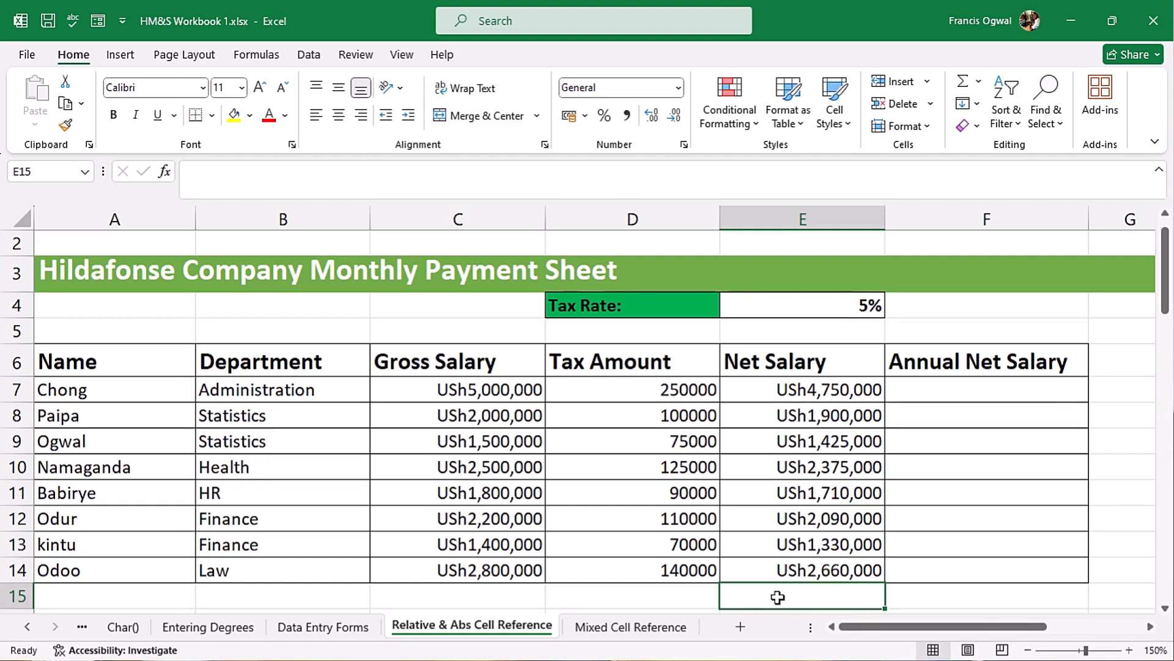
- Calculate the first employee's annual net salary in F7 with the formula =E7*12
left_click_drag(791, 398, 796, 564)
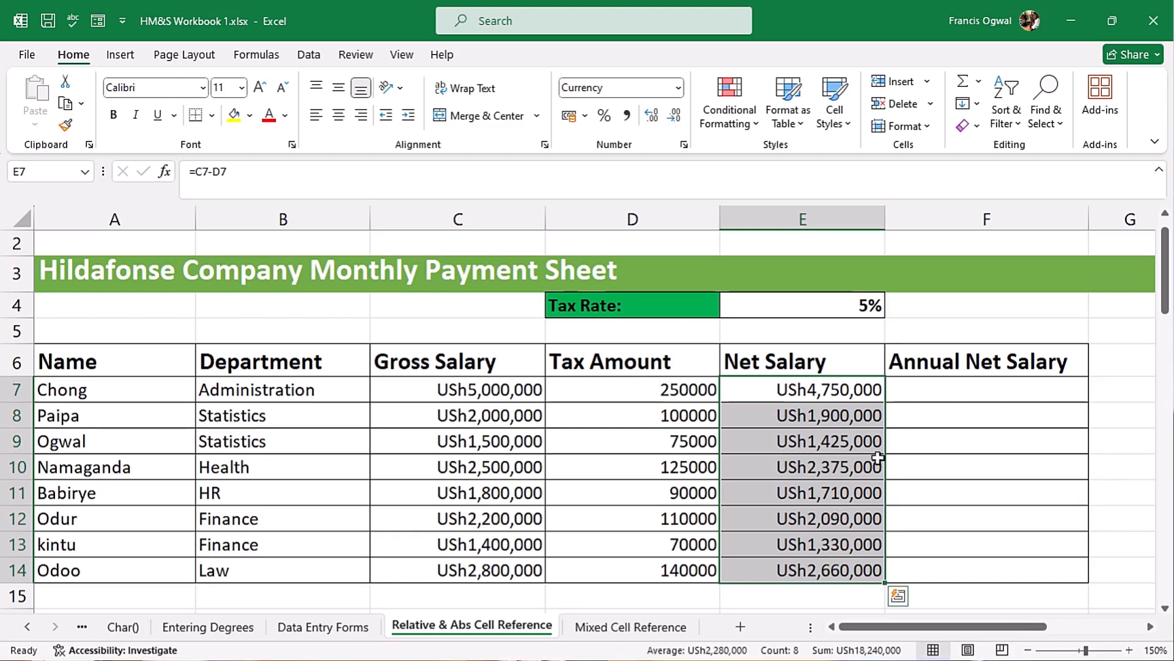
left_click(930, 394)
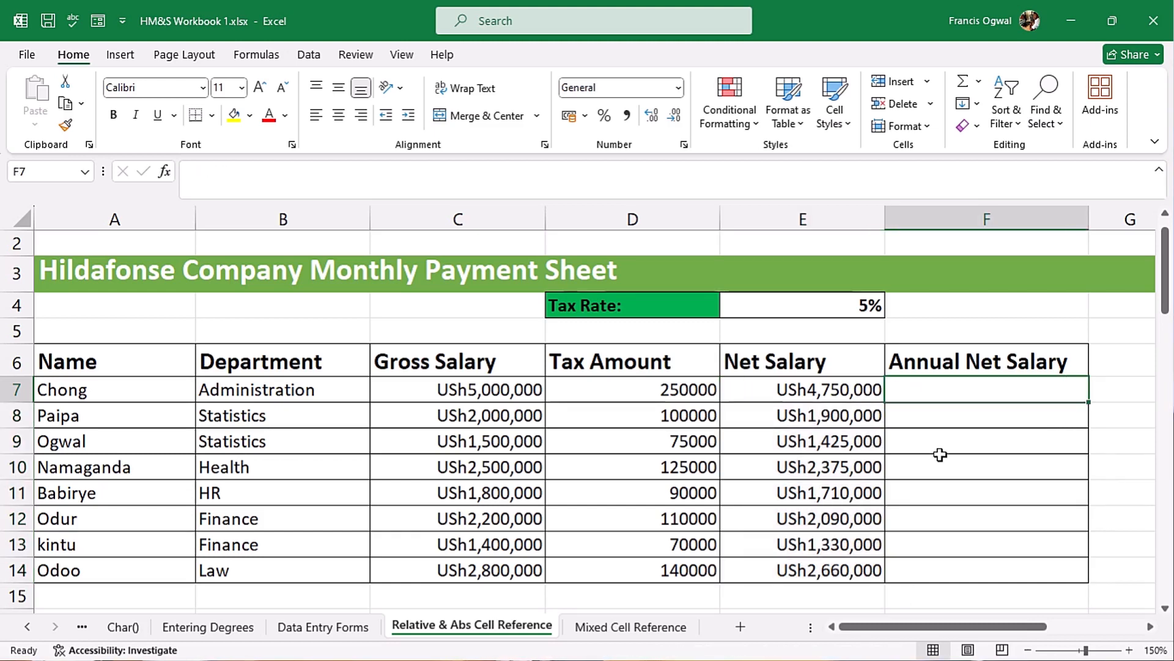
type("=")
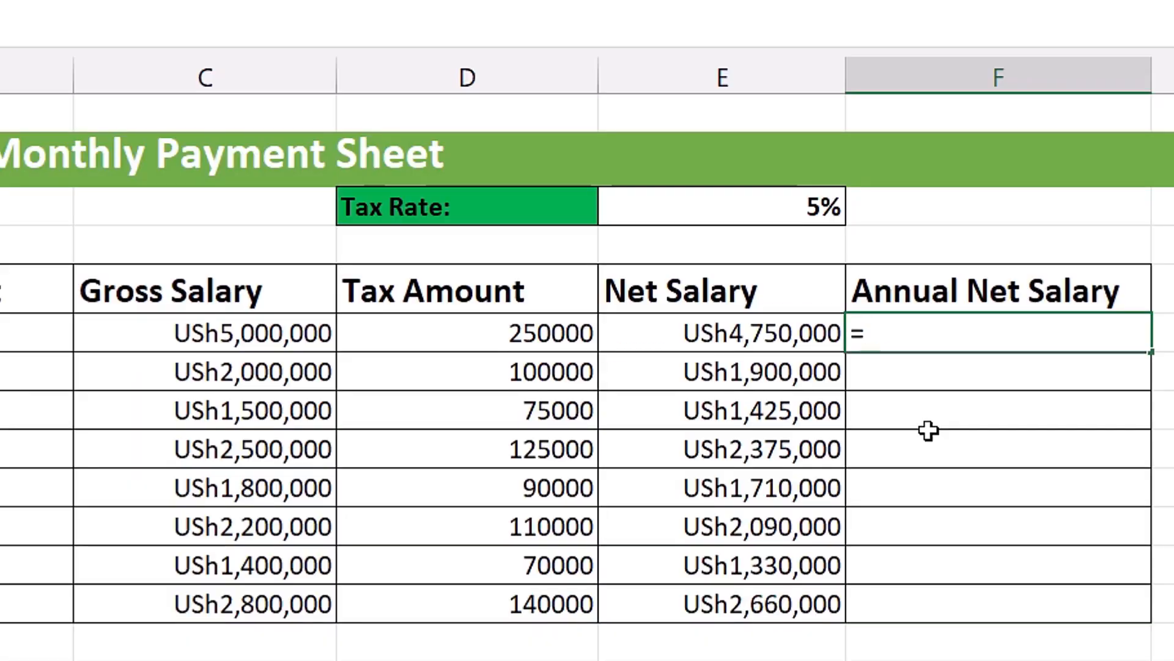
key("Left")
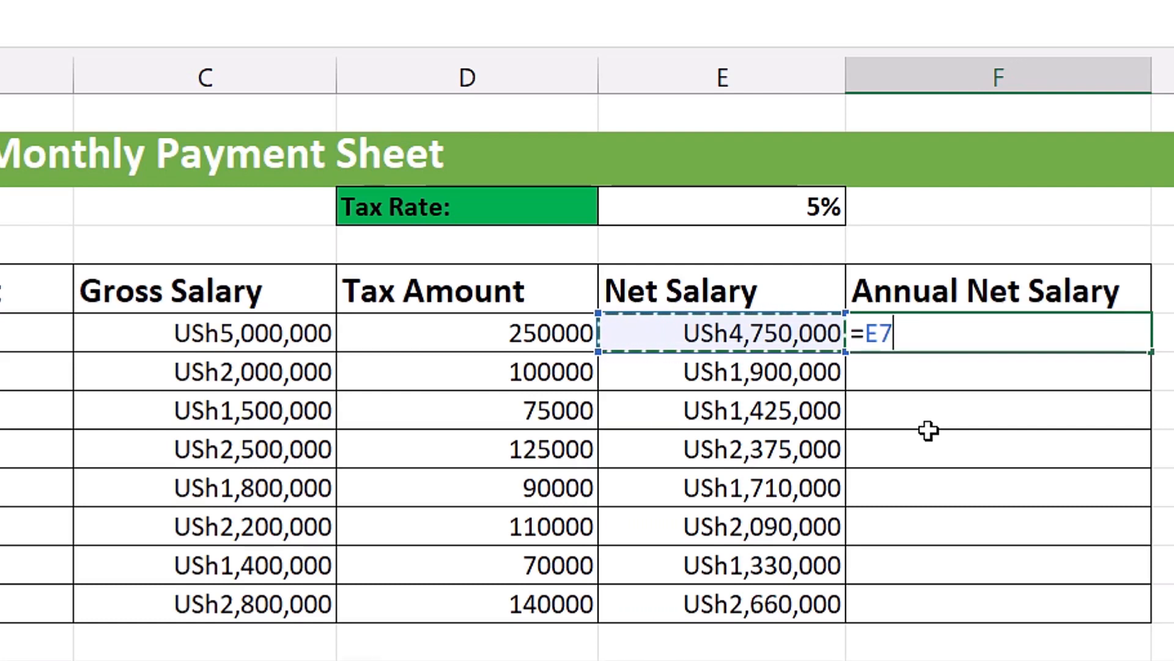
type("*12")
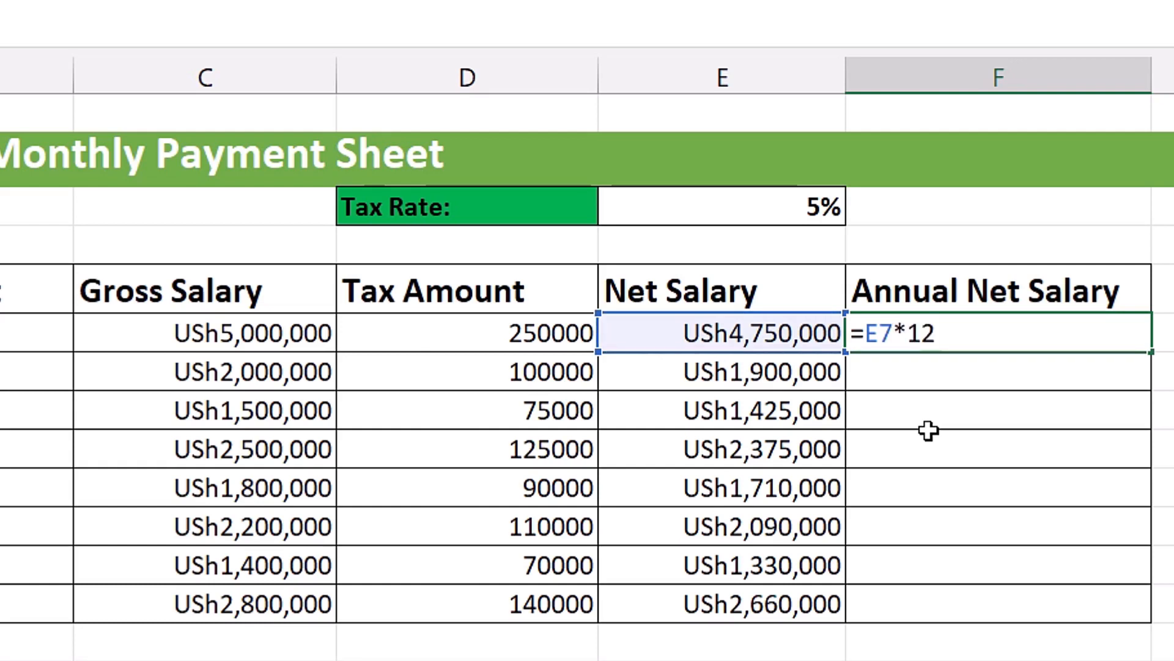
key("ctrl+Return")
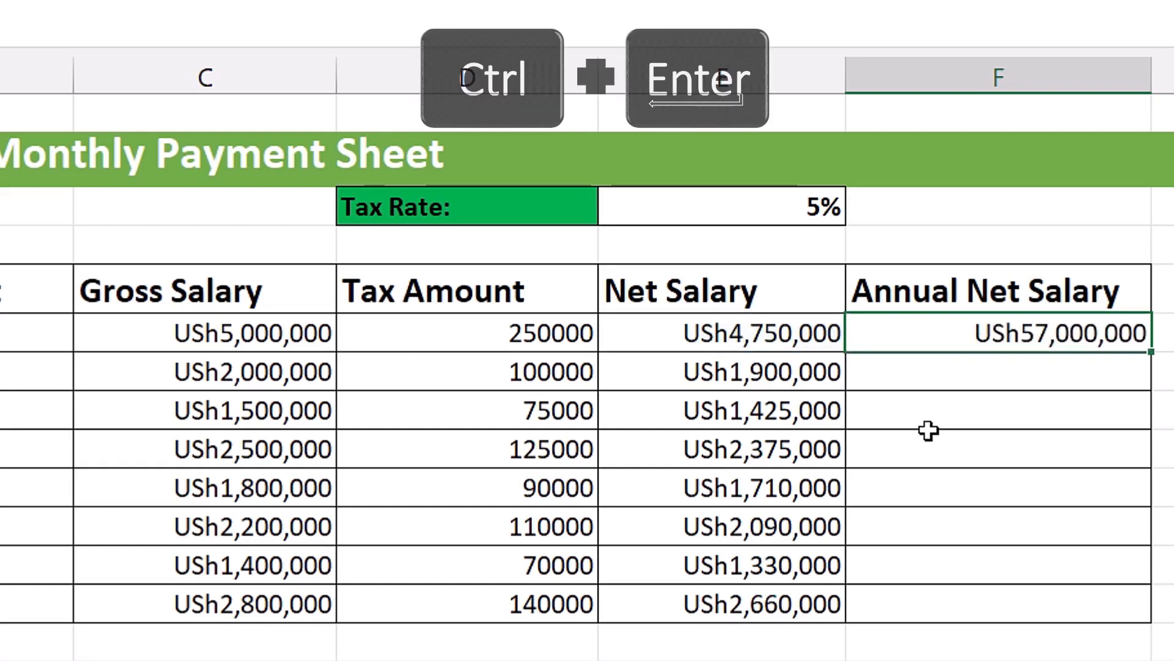
- Fill the annual net salary formula from F7 down to F14 and inspect the reference in F14
left_click_drag(1152, 365, 1145, 604)
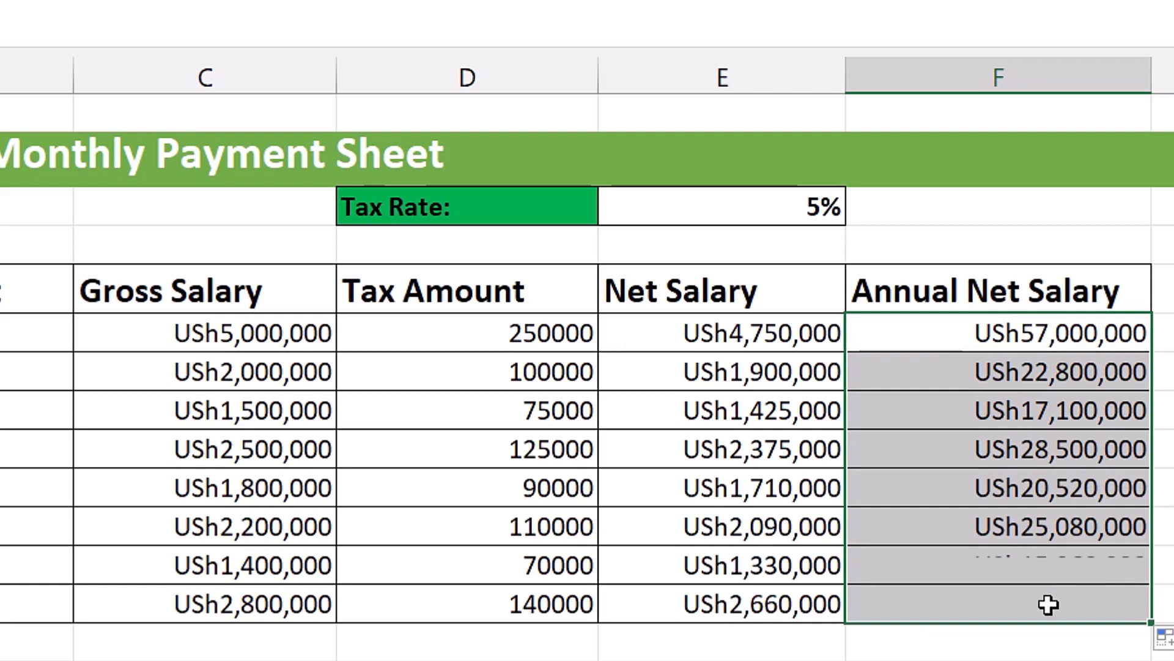
left_click(1018, 603)
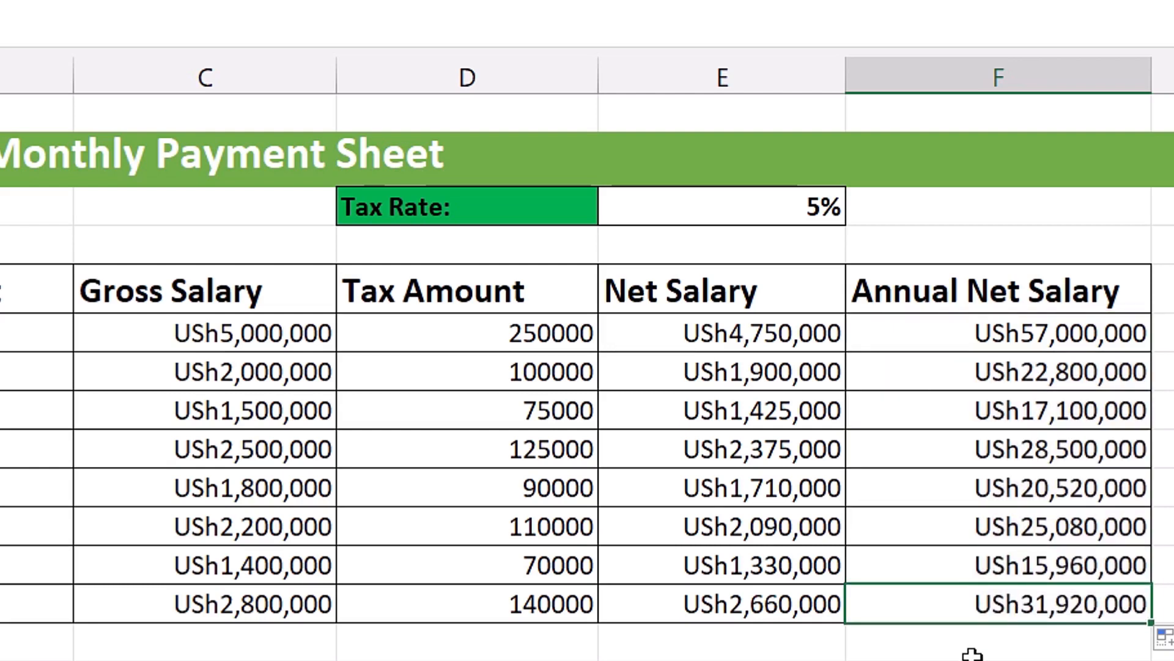
key("F2")
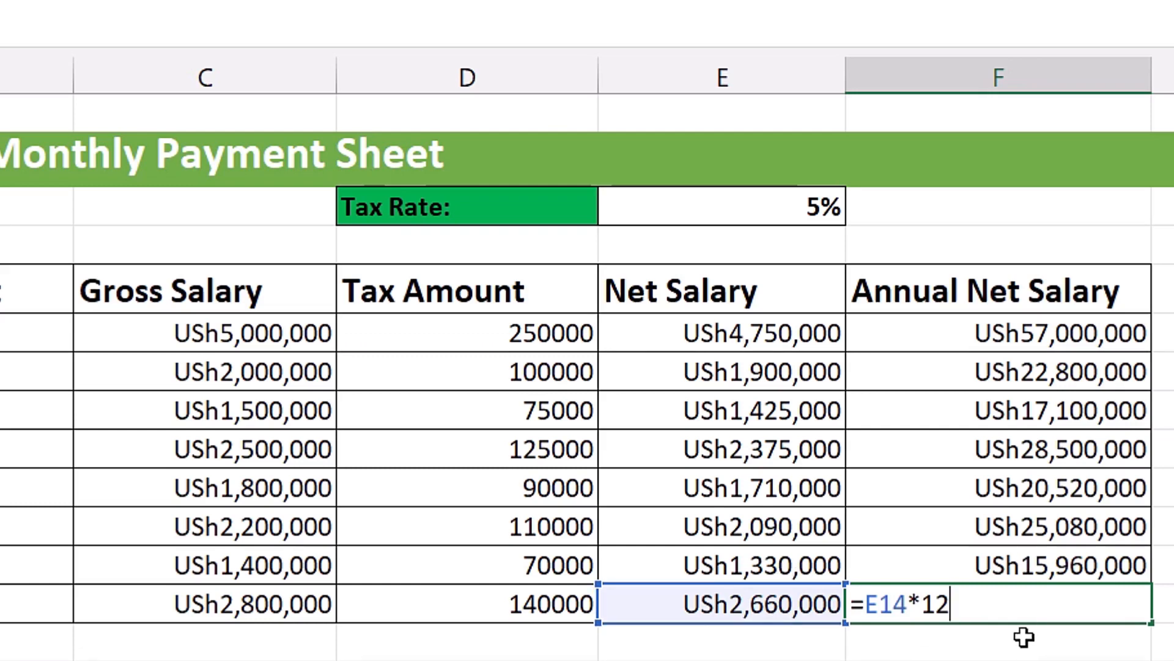
key("Return")
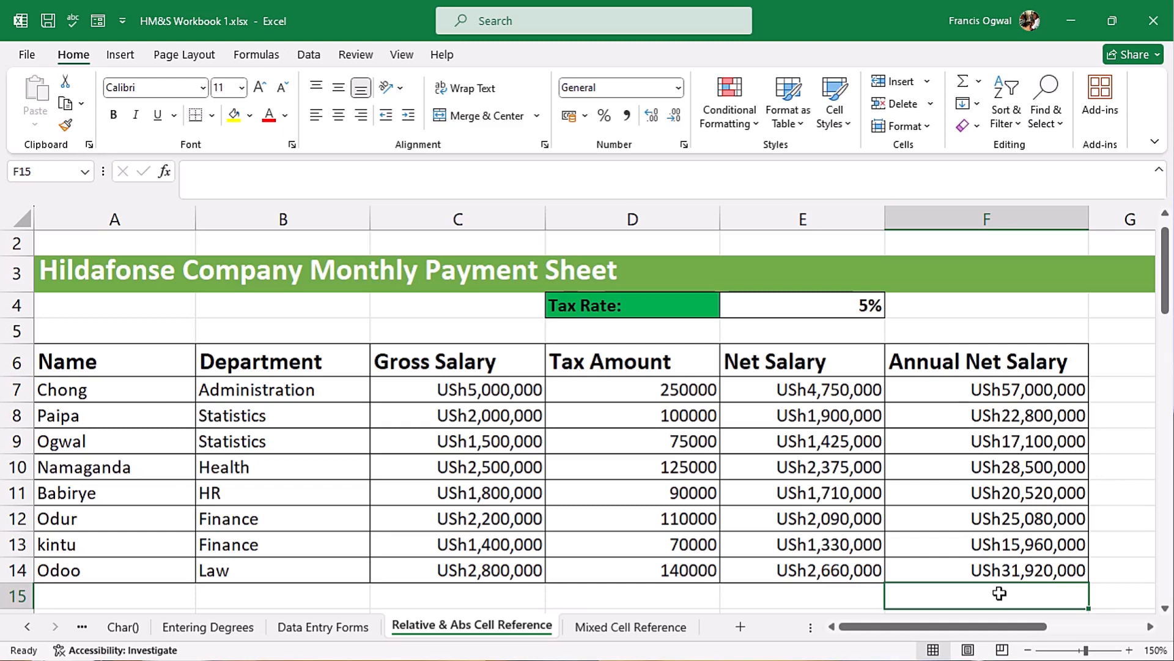
- Calculate the Test 1 average in B20 of the student test scores table with the formula =AVERAGE(B23:B32)
left_click_drag(1166, 274, 1168, 373)
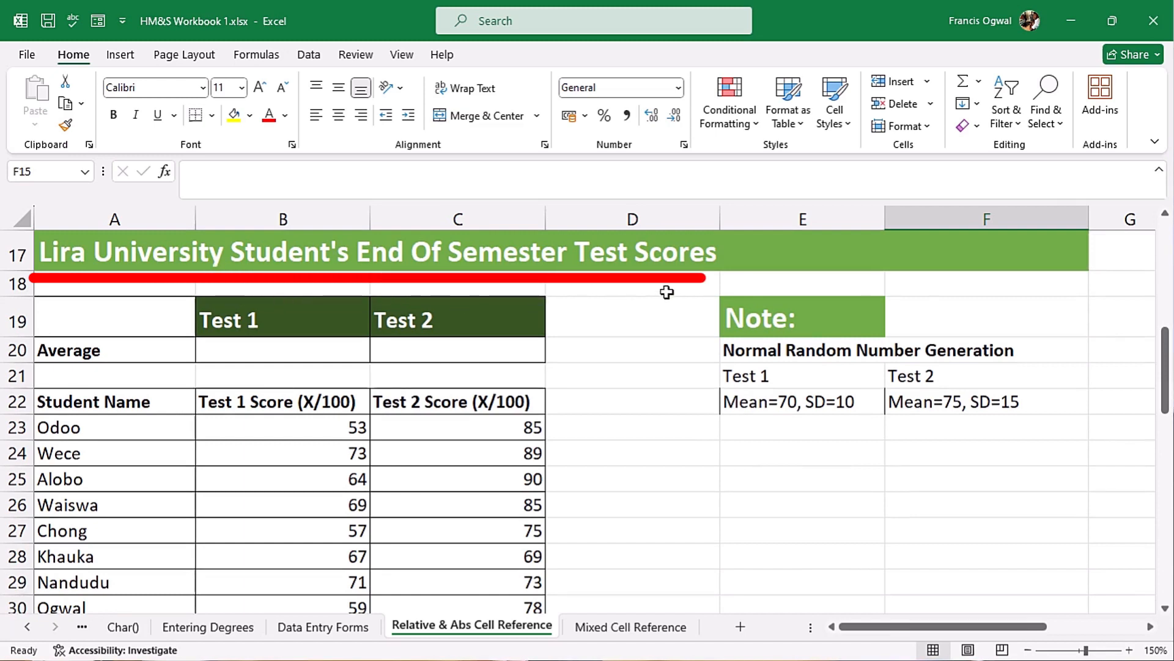
scroll(604, 433, "down", 1)
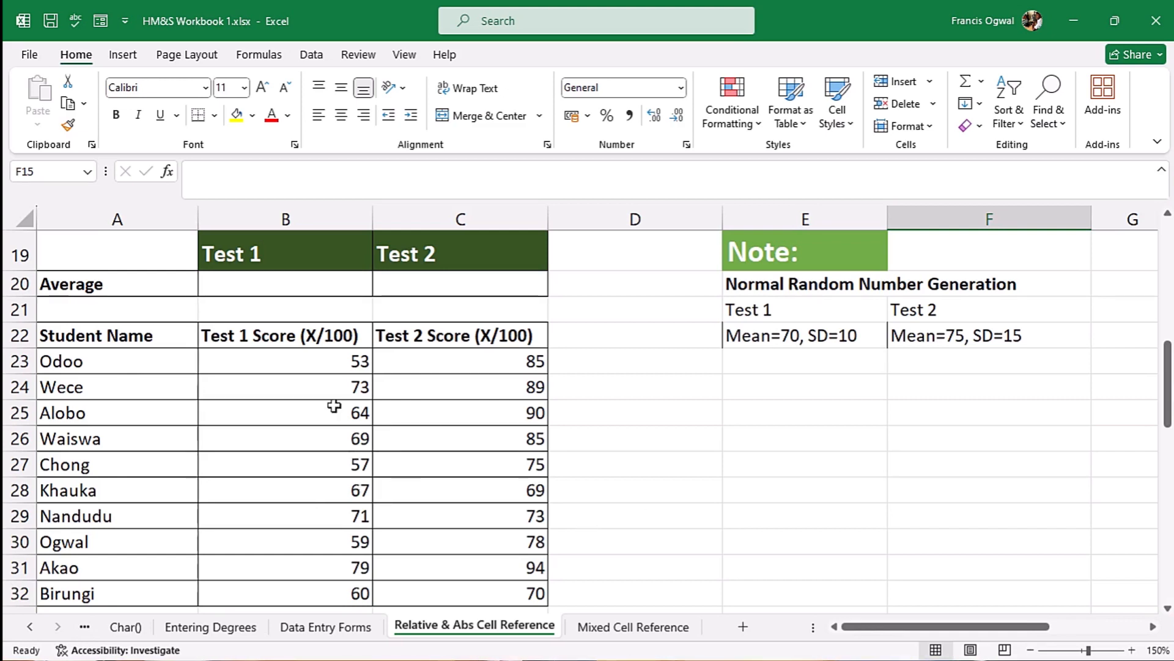
left_click_drag(309, 363, 298, 593)
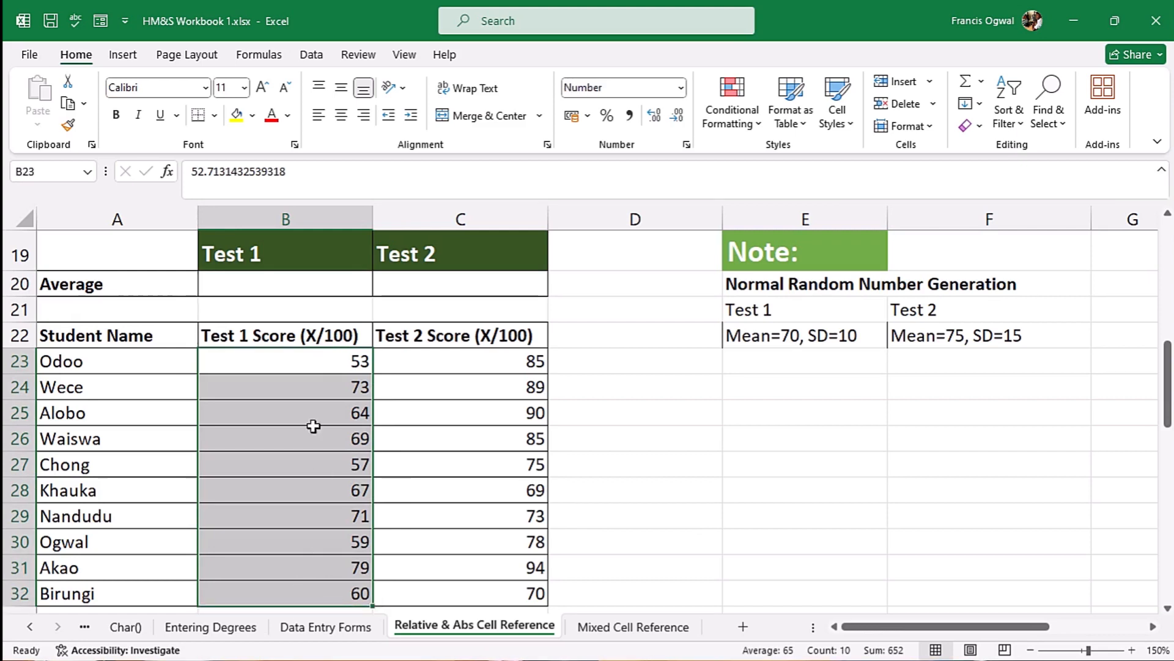
left_click(347, 362)
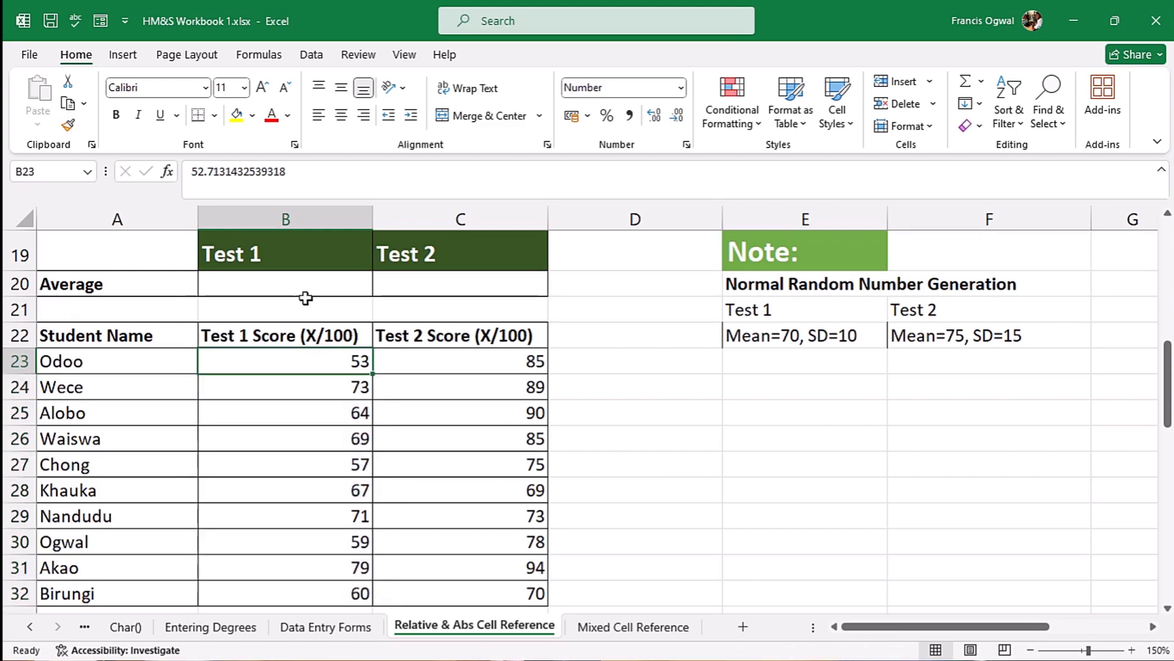
left_click(278, 284)
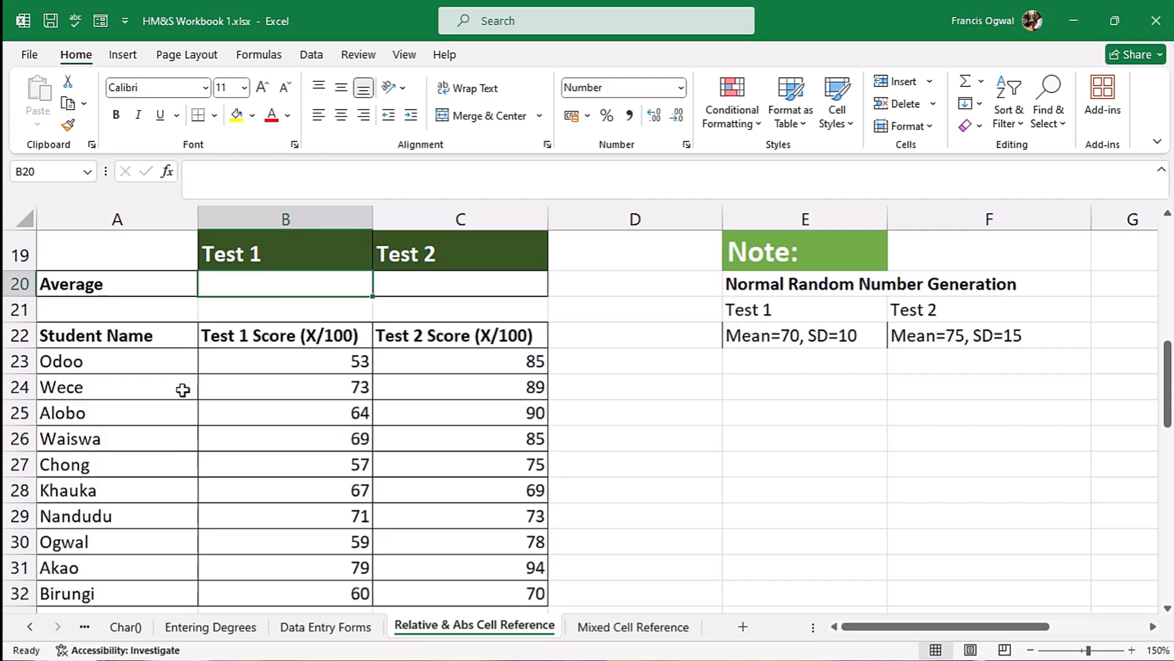
type("=")
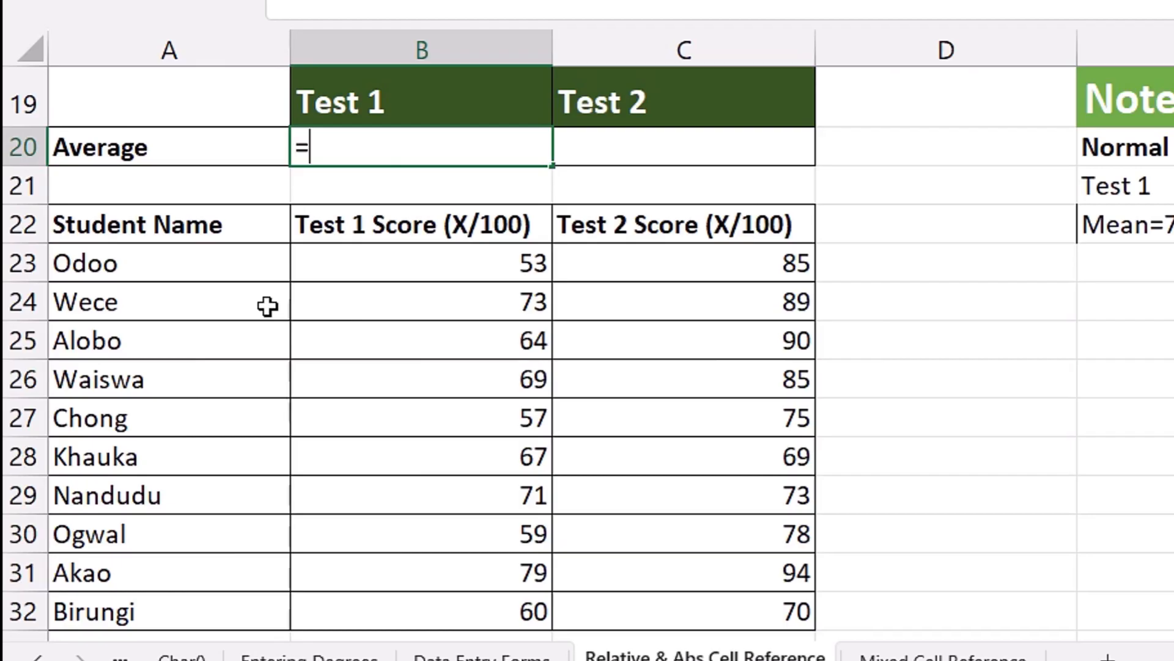
type("aver")
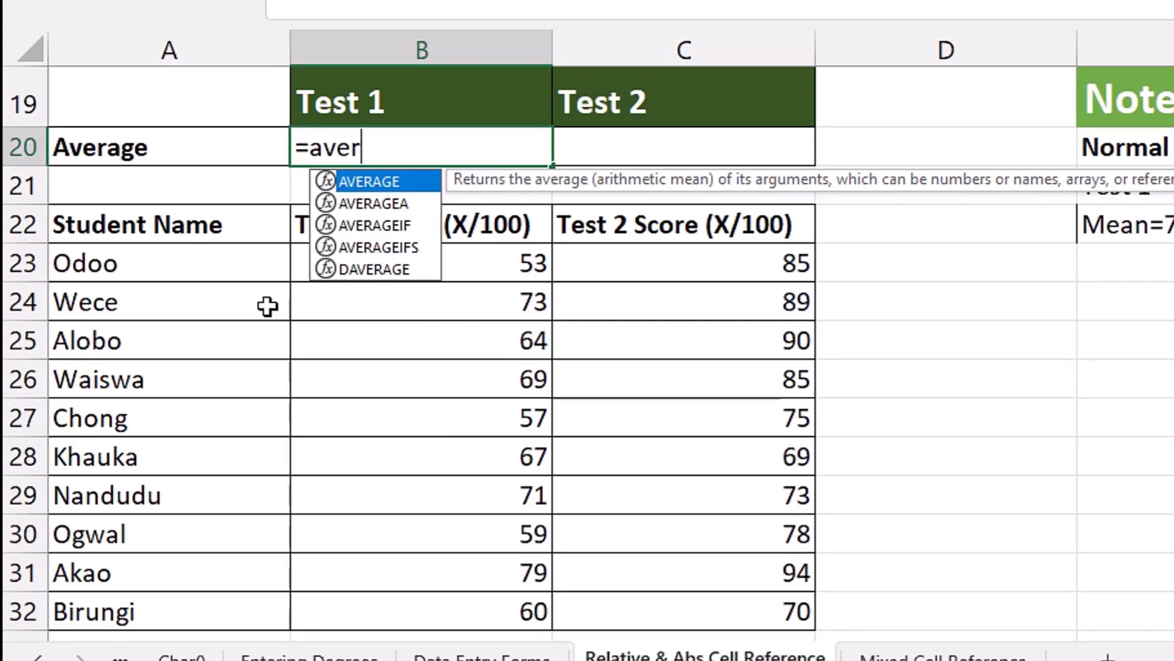
key("Tab")
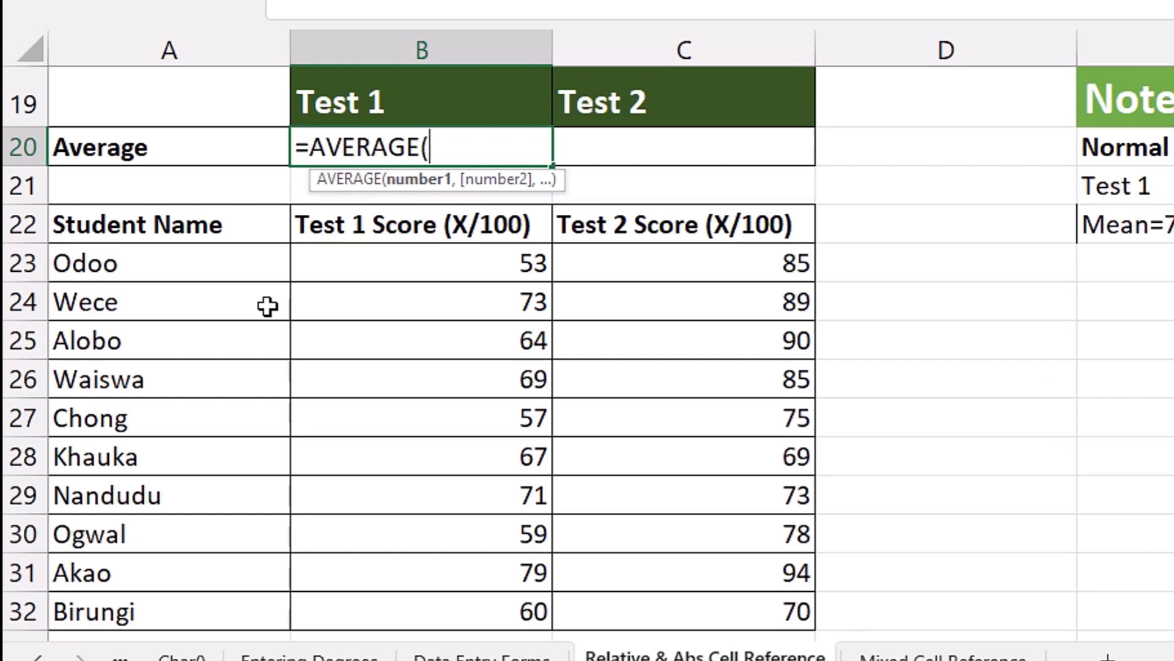
left_click(457, 261)
left_click_drag(457, 261, 499, 611)
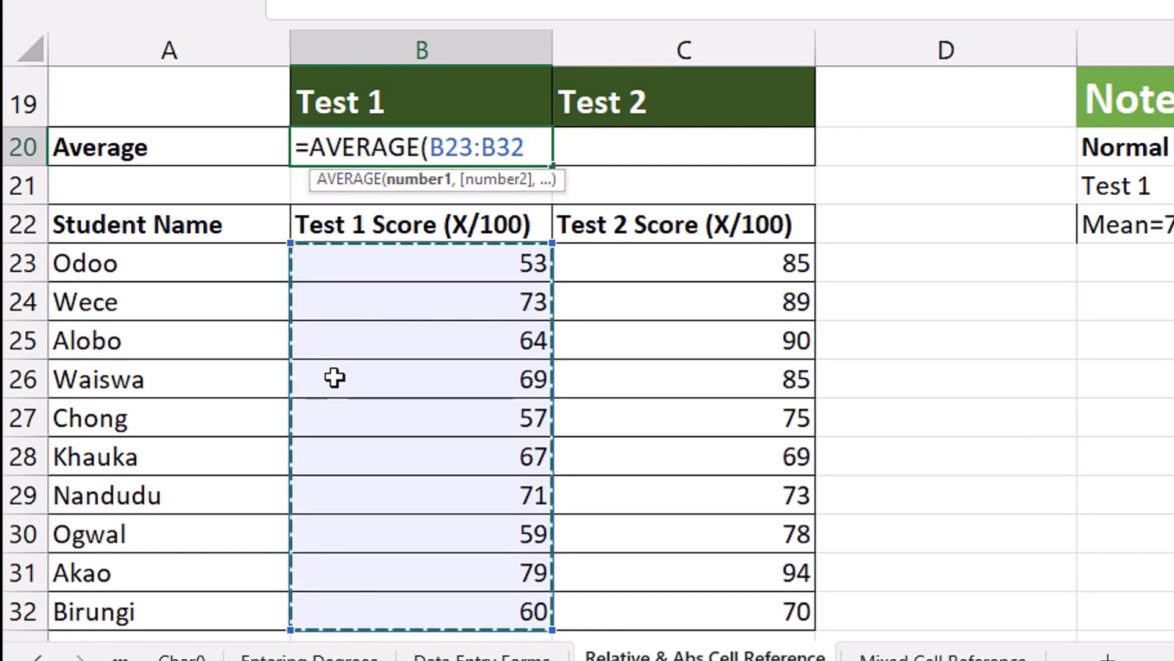
key("ctrl+Return")
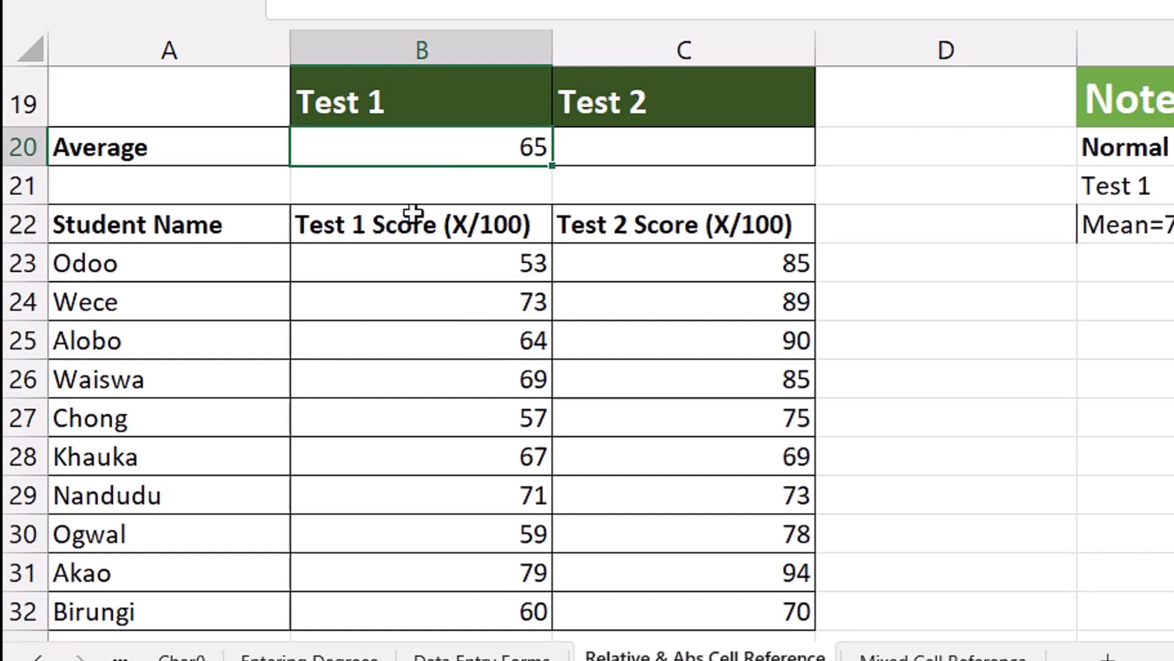
- Fill the Test 1 average formula from B20 across to C20 and inspect the cell references in both cells
key("F2")
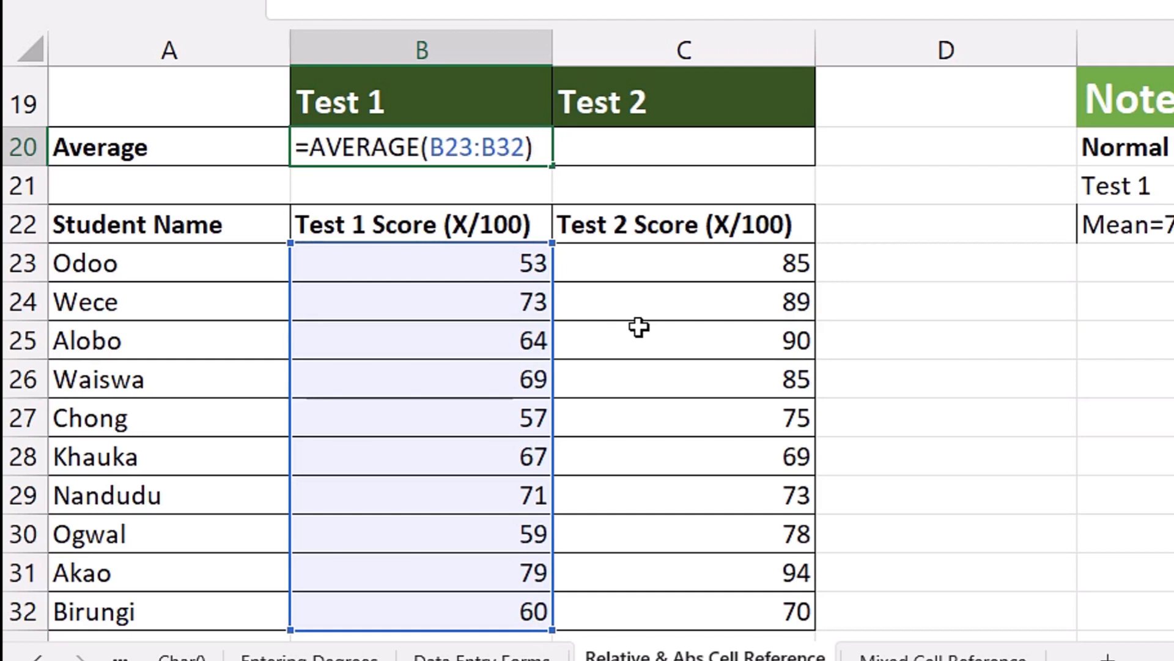
key("ctrl+Return")
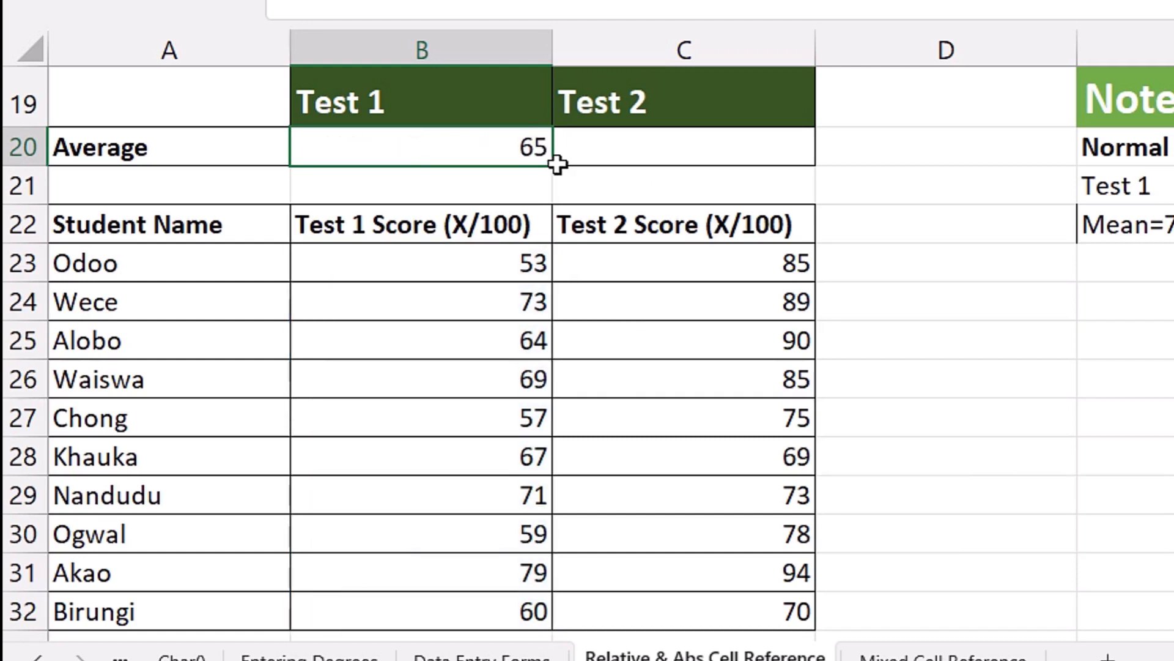
left_click_drag(556, 164, 757, 167)
left_click(696, 153)
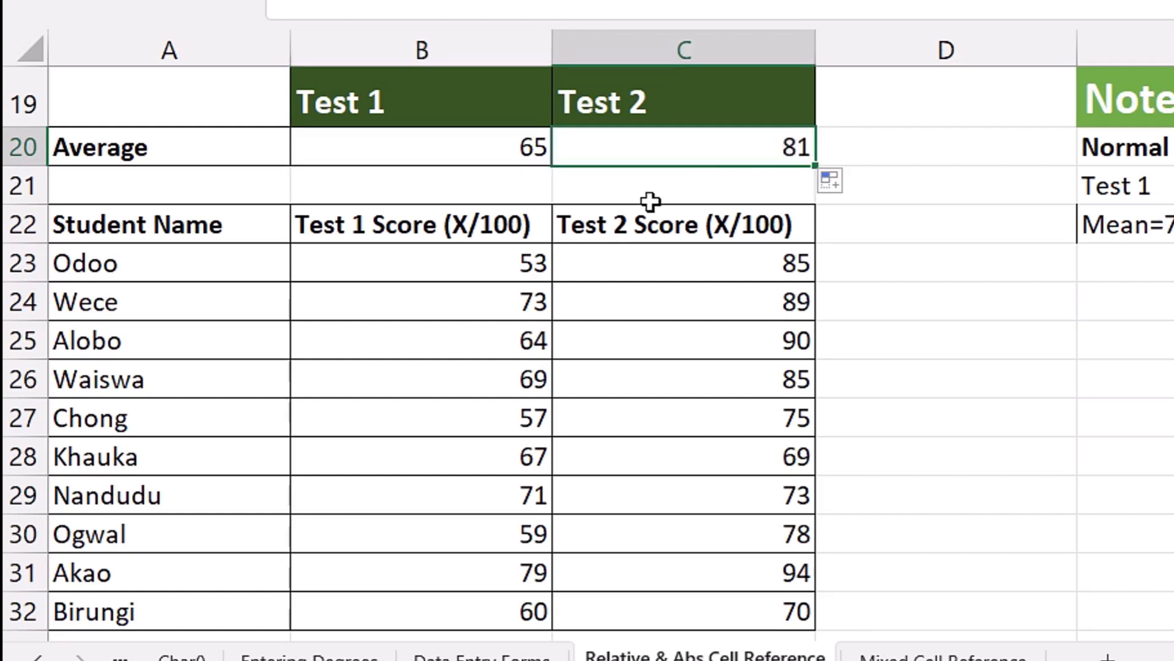
key("F2")
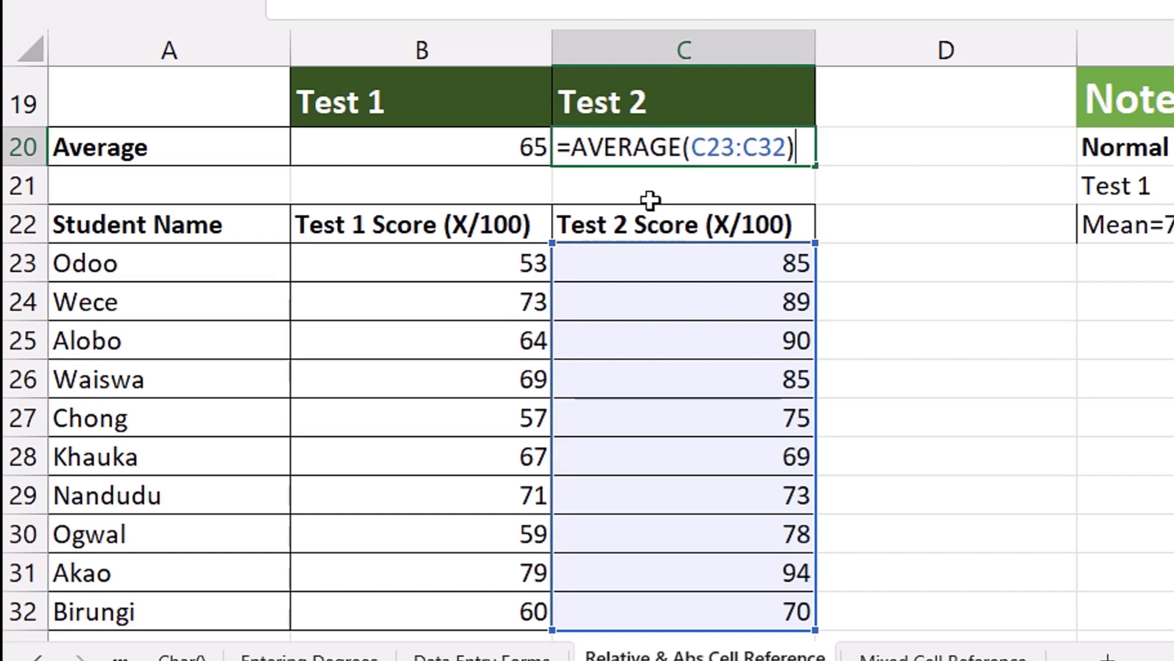
key("ctrl+Return")
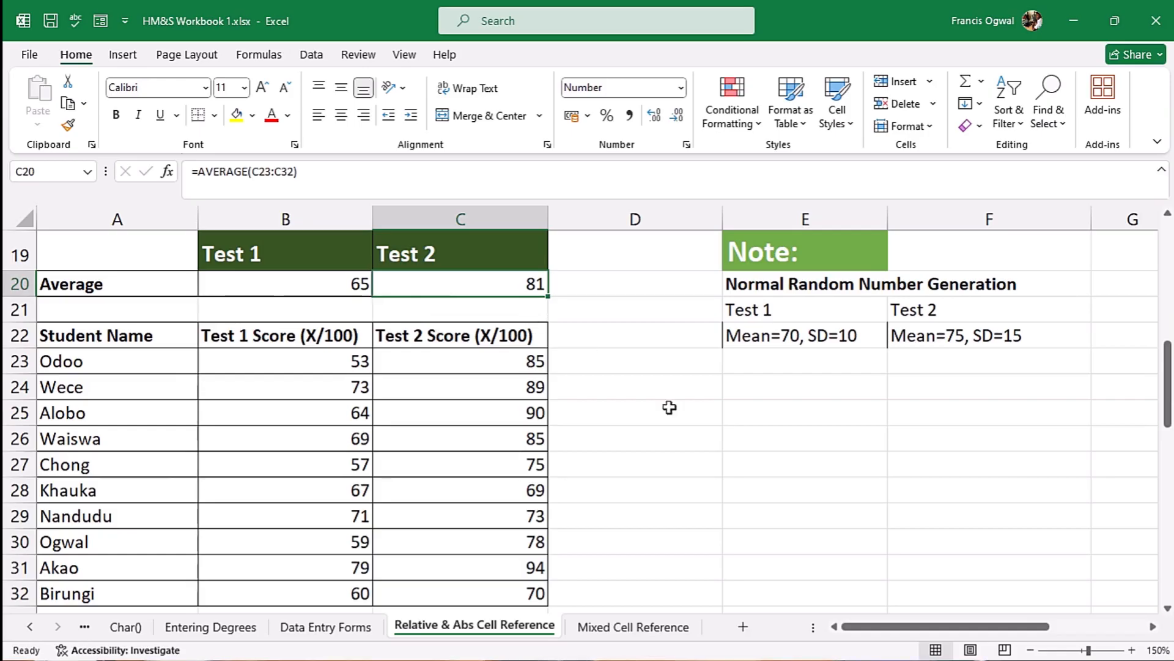
- Calculate the mean of the Miss Africa contest points in E35 with the formula =AVERAGE(C38:C44)
left_click_drag(1169, 389, 1168, 487)
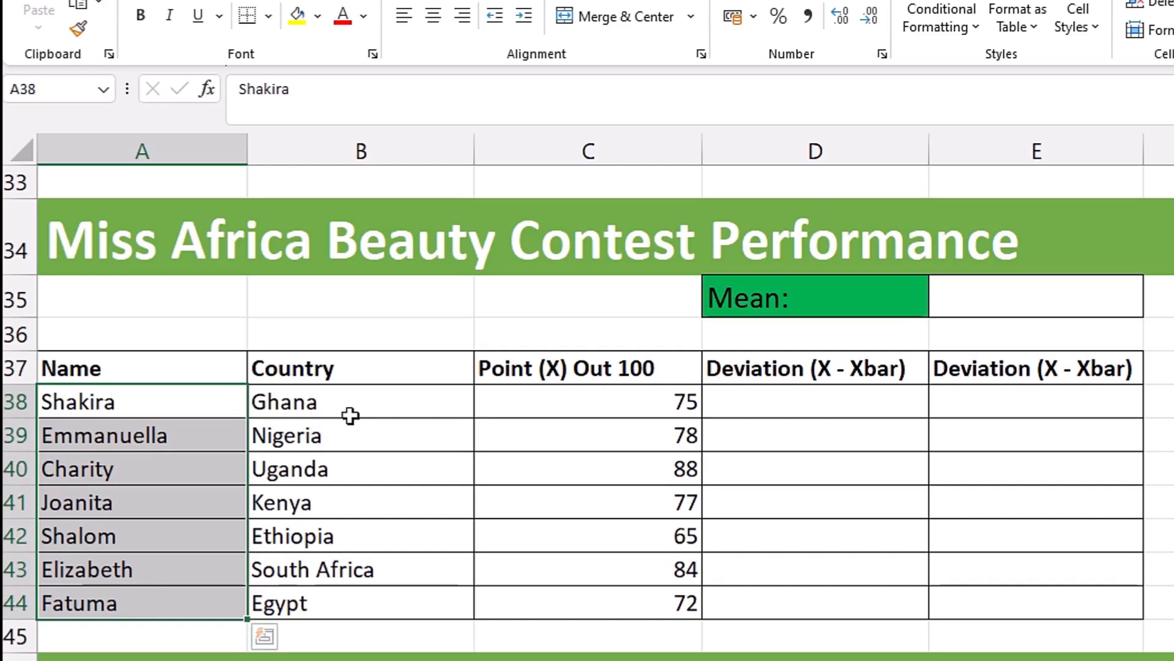
left_click_drag(279, 415, 282, 463)
left_click_drag(357, 468, 357, 597)
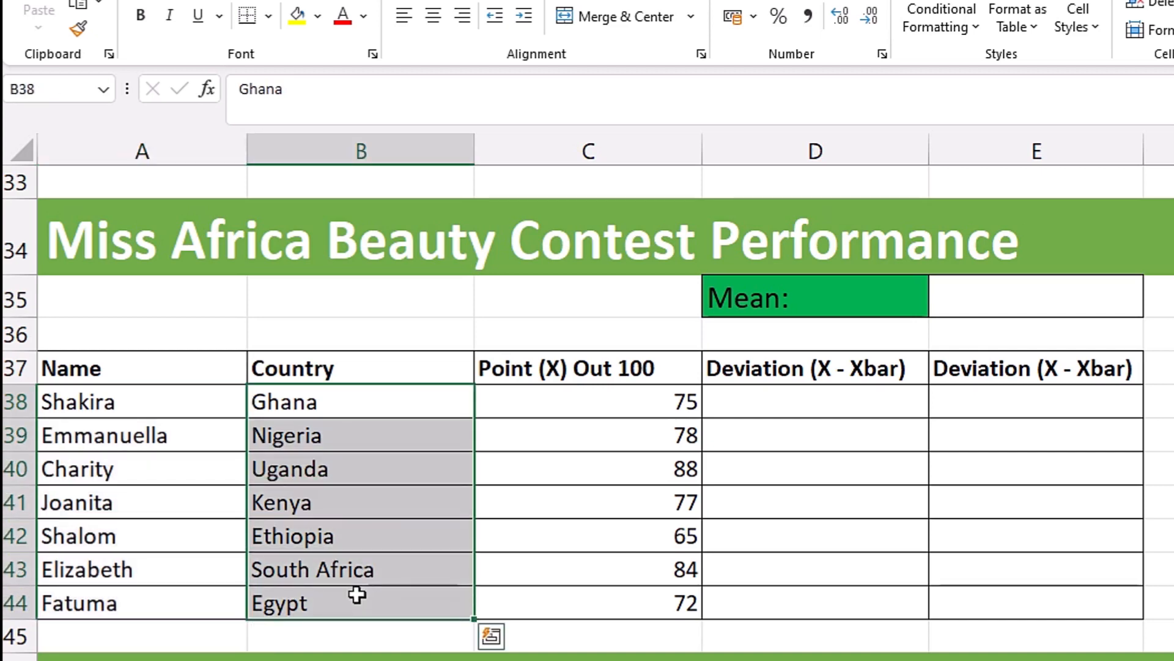
left_click_drag(572, 403, 567, 614)
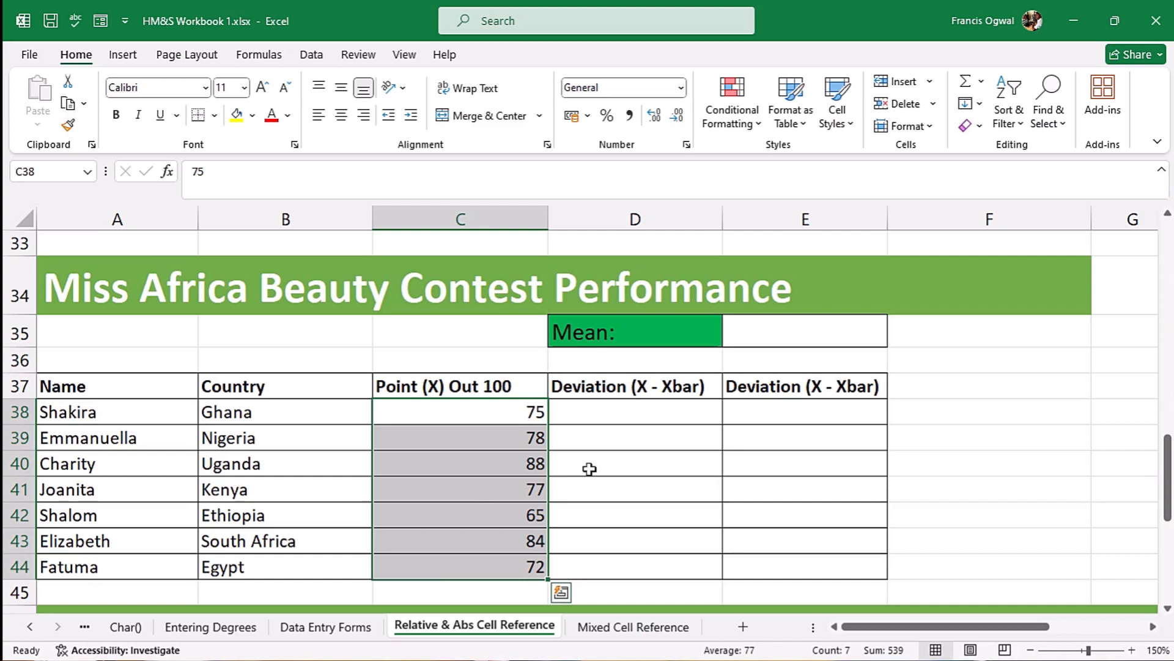
left_click(771, 332)
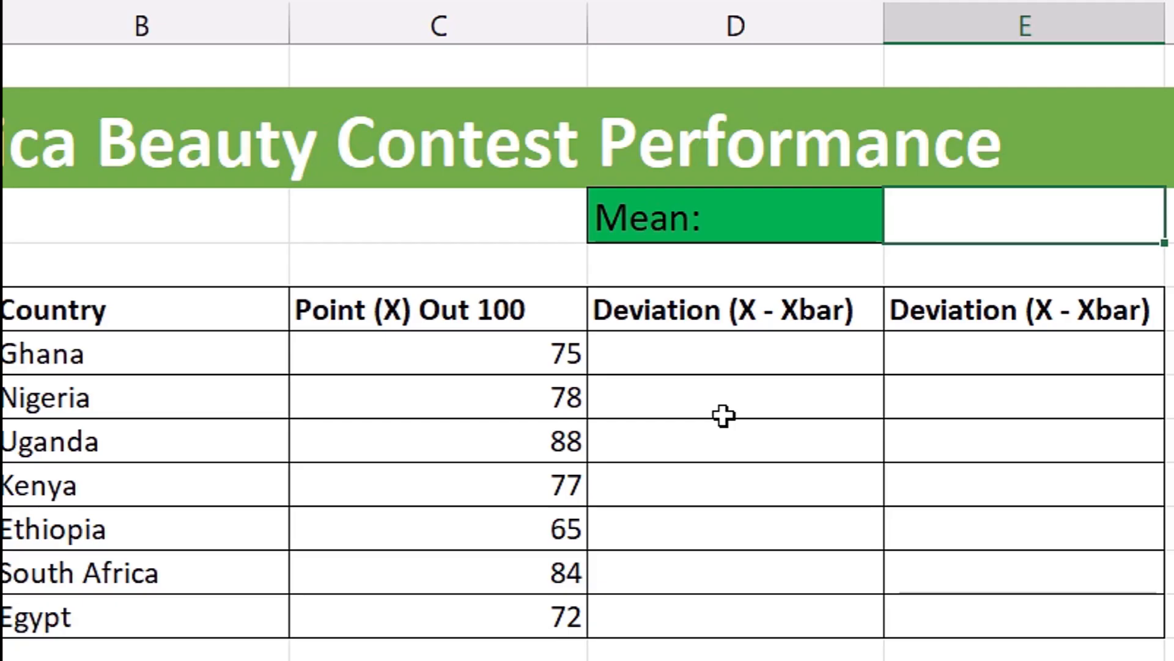
type("=aver")
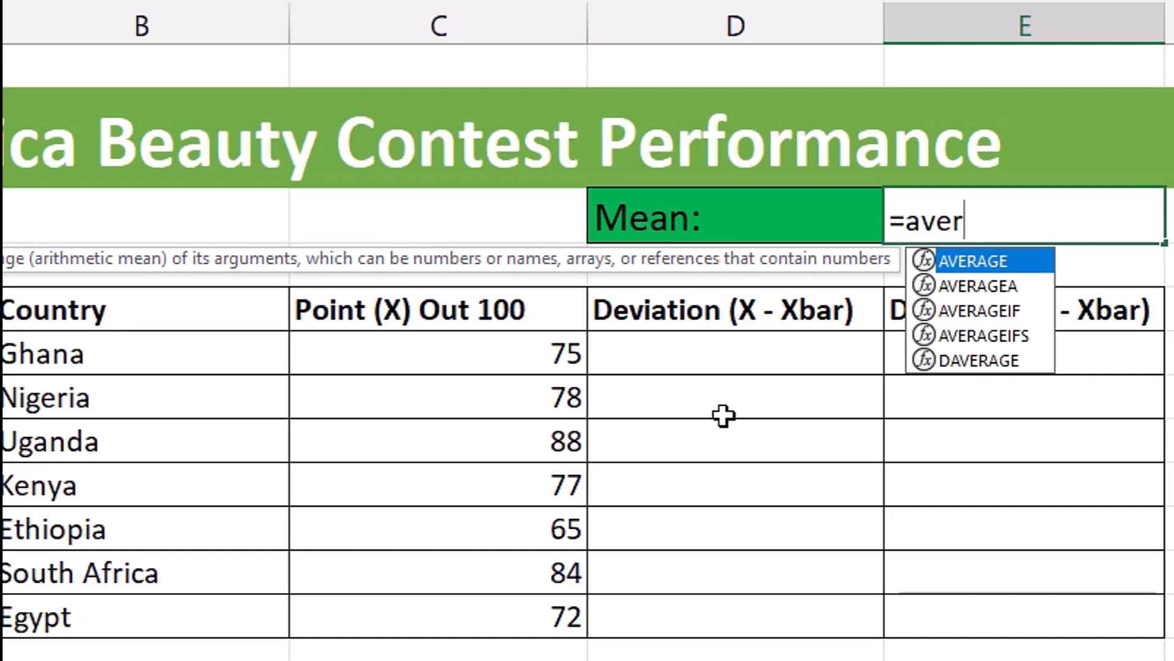
key("Tab")
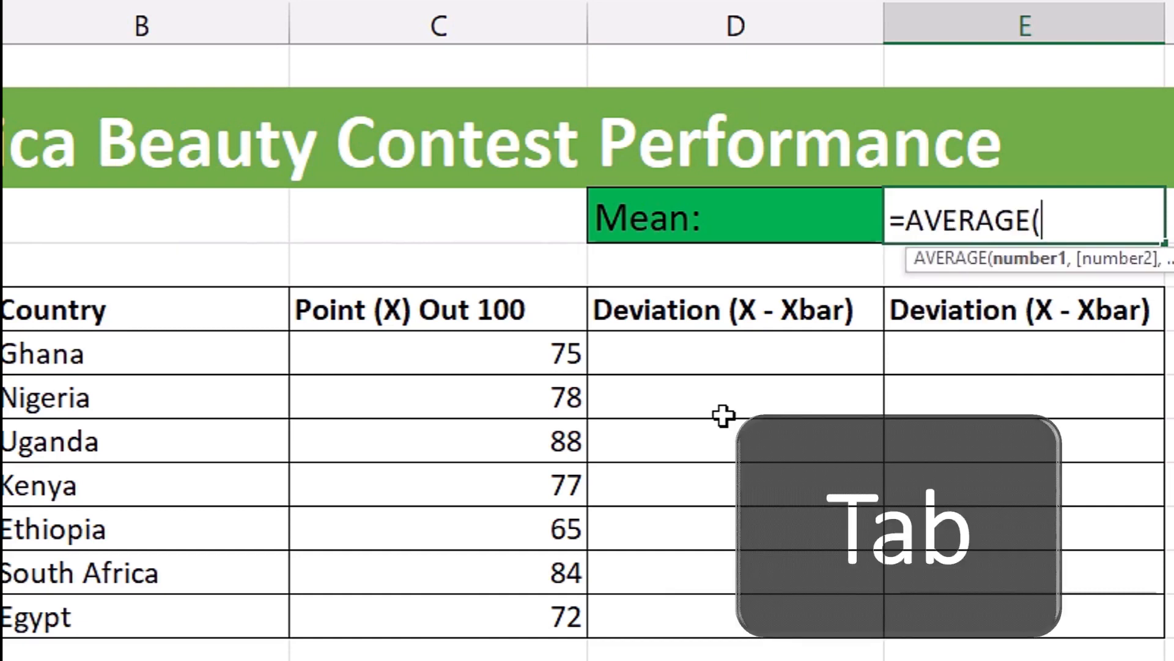
left_click_drag(493, 353, 485, 614)
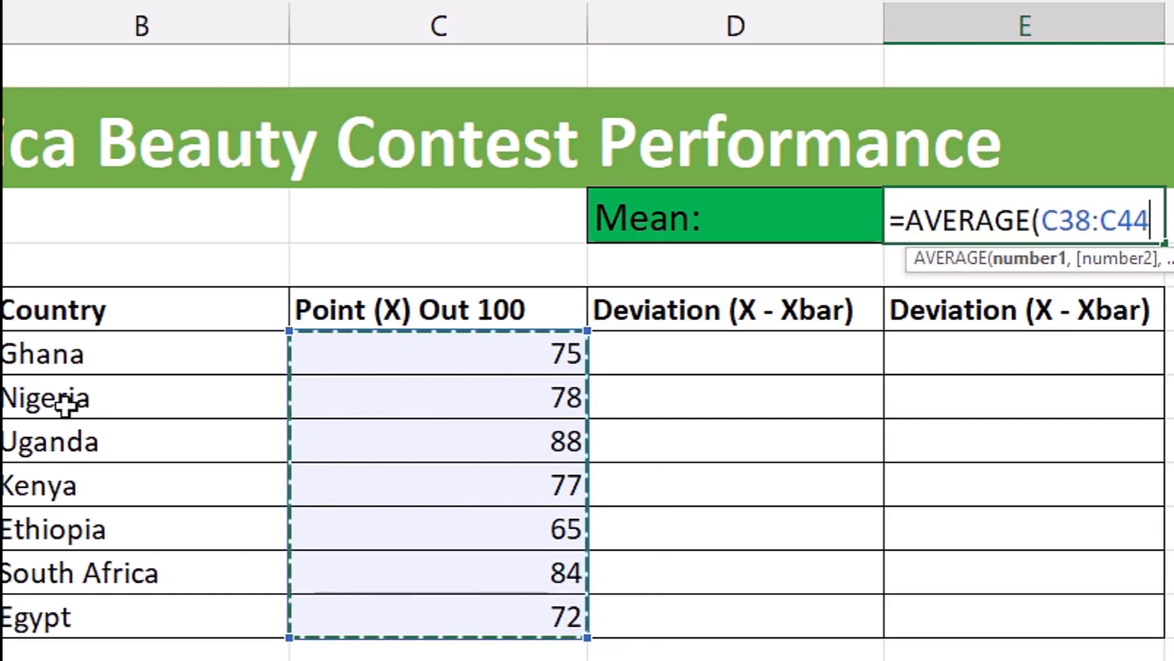
key("ctrl+Return")
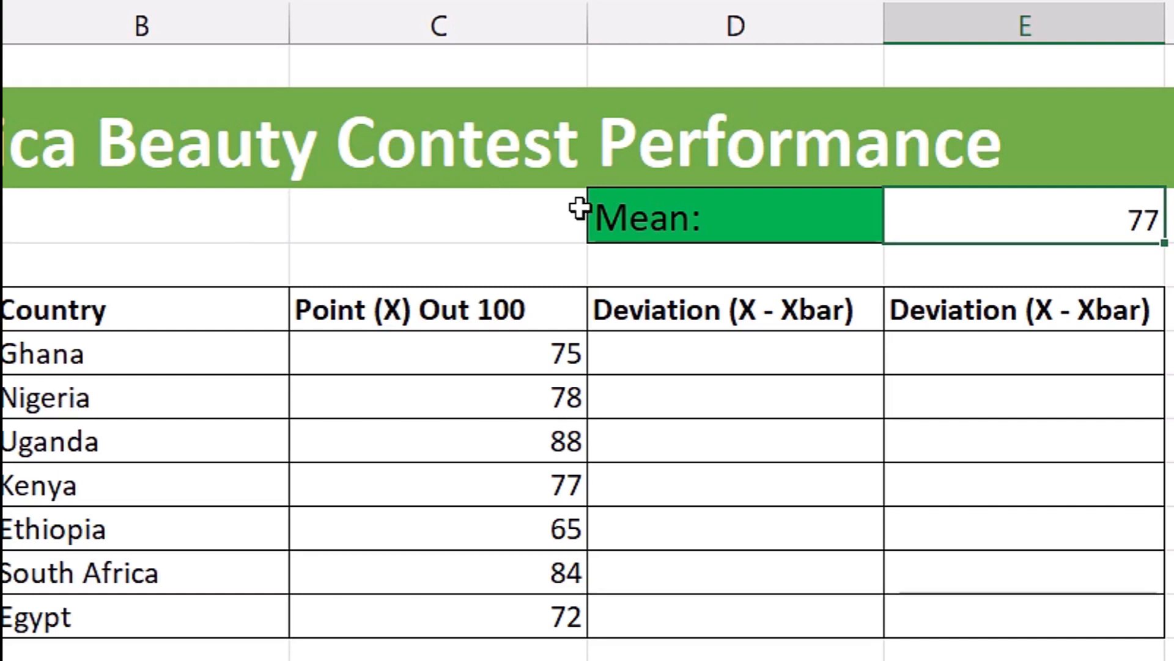
- Calculate Ghana's deviation from the mean in D38 with the formula =C38-E35
left_click(750, 356)
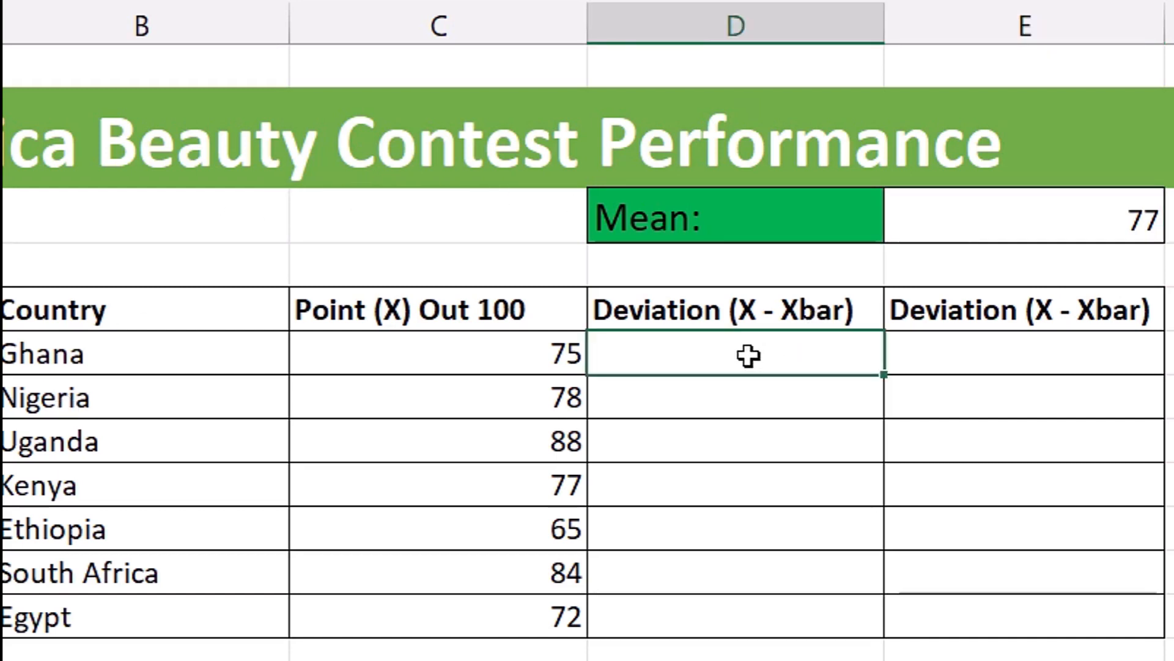
type("=")
left_click(438, 353)
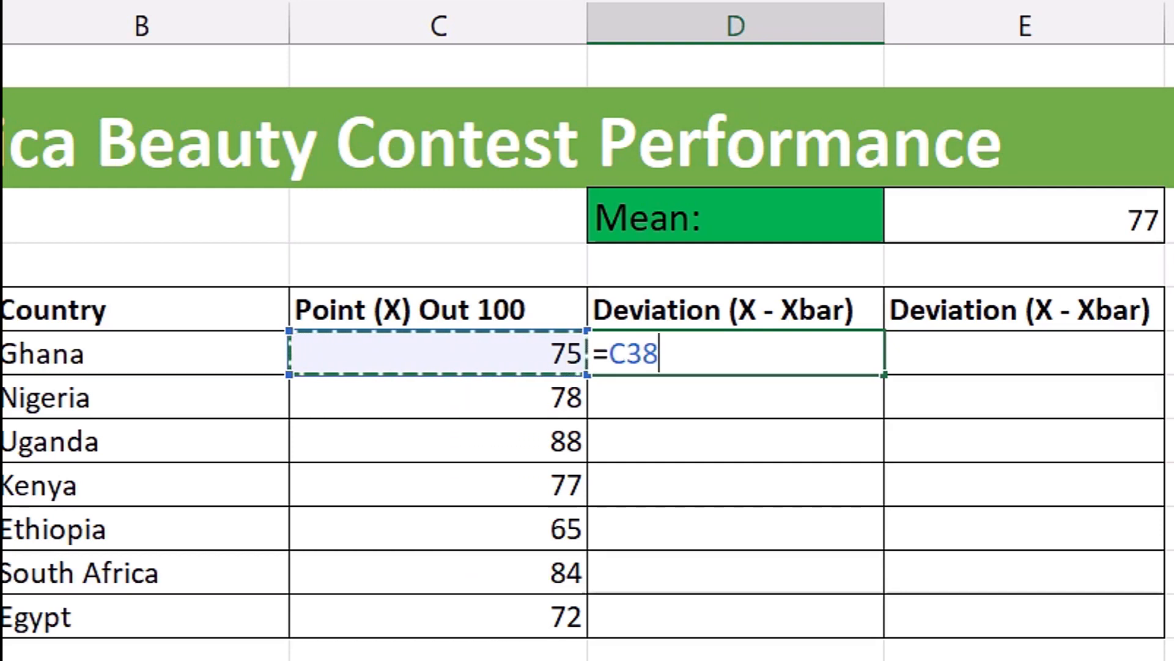
type("-")
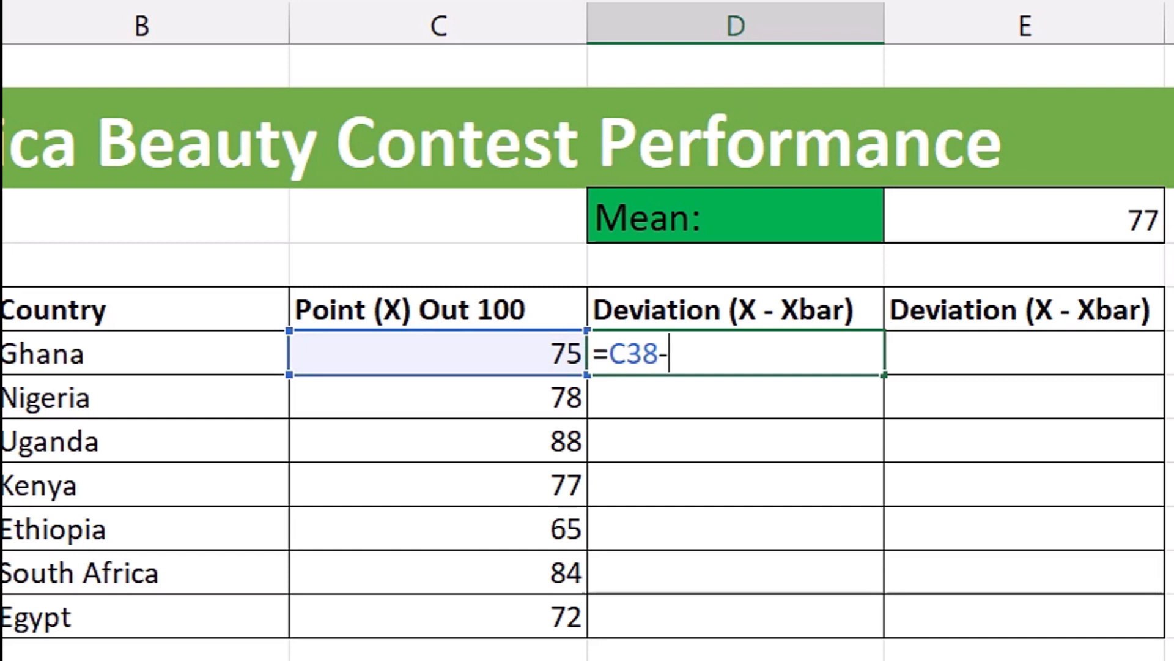
left_click(1073, 231)
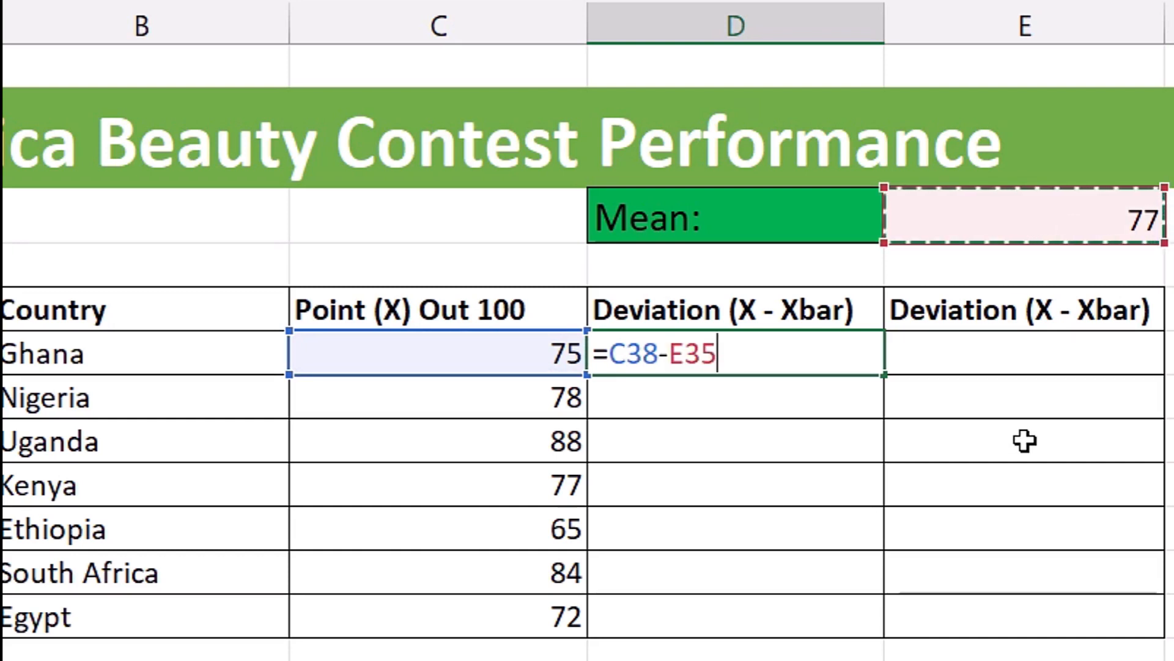
key("Return")
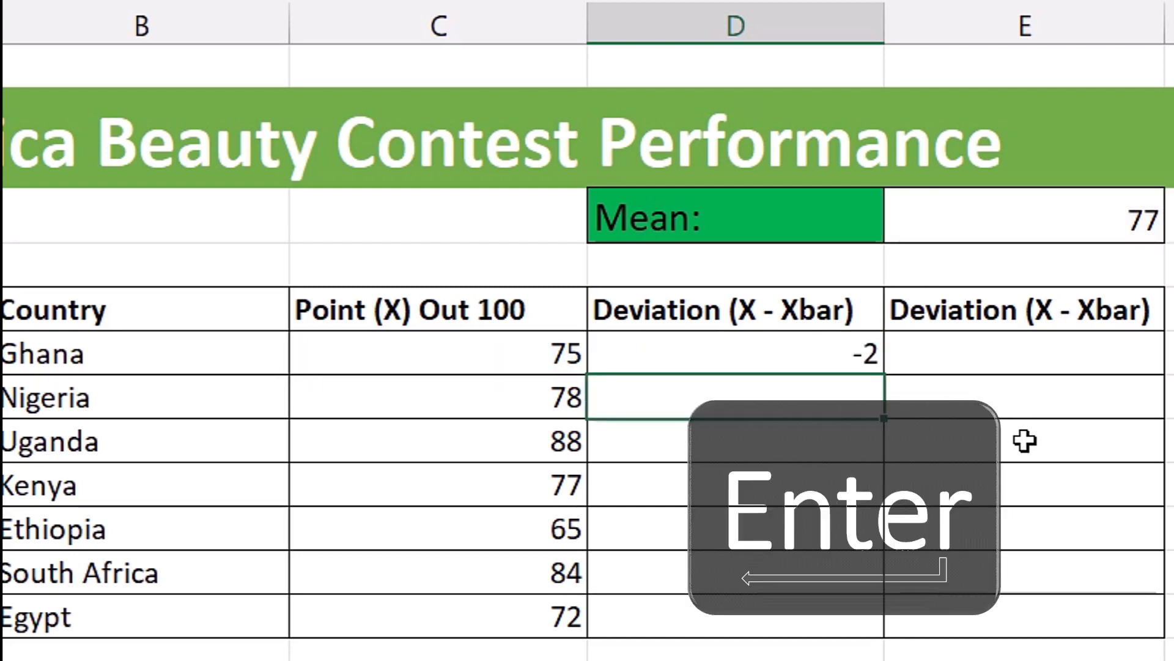
- Calculate Nigeria's deviation from the mean in D39 with the formula =C39-E35
type("=")
key("Left")
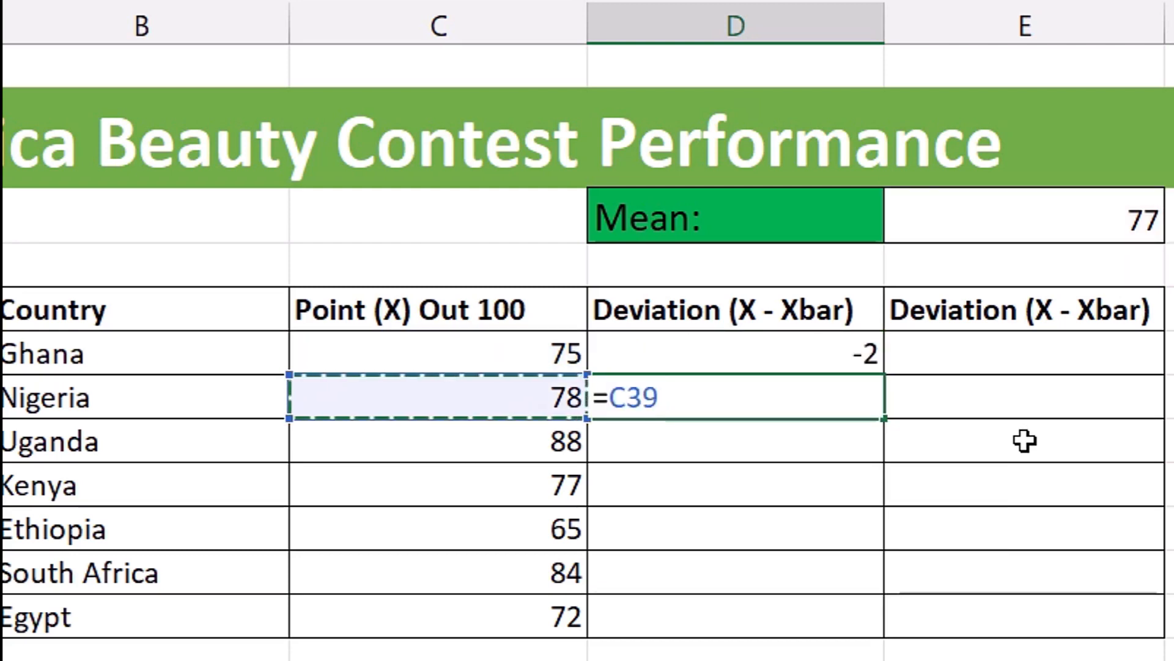
type("-")
left_click(1039, 210)
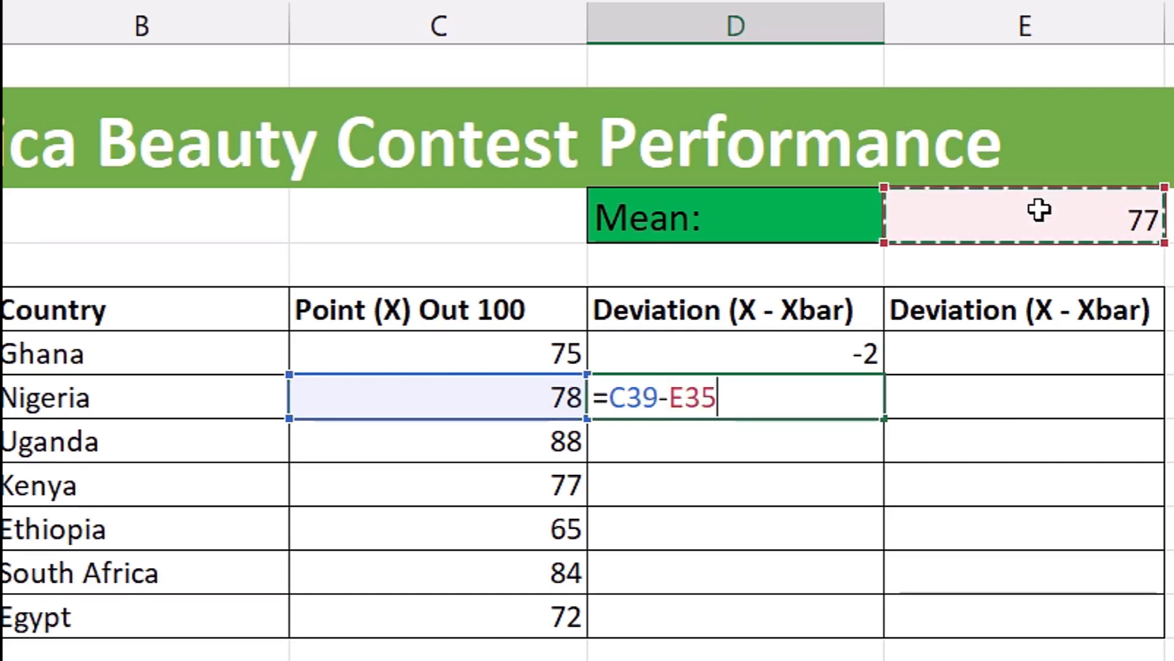
key("Return")
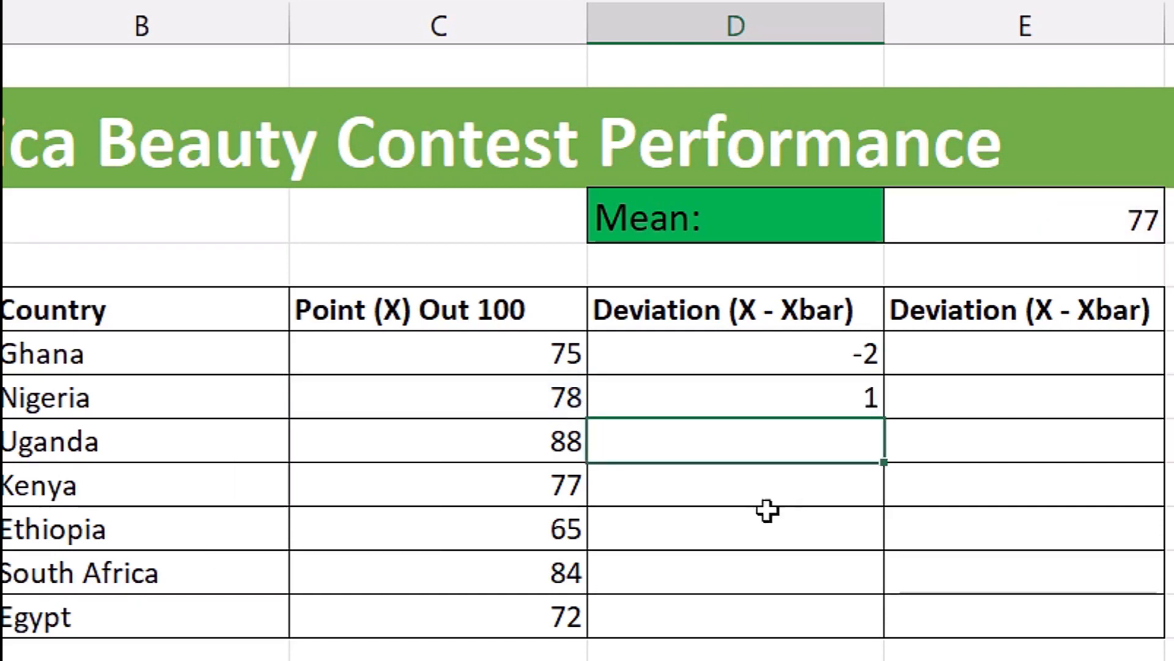
- Calculate the deviations from the mean for Uganda through Egypt in D40:D44, using =C44-E35 for Egypt
left_click(522, 439)
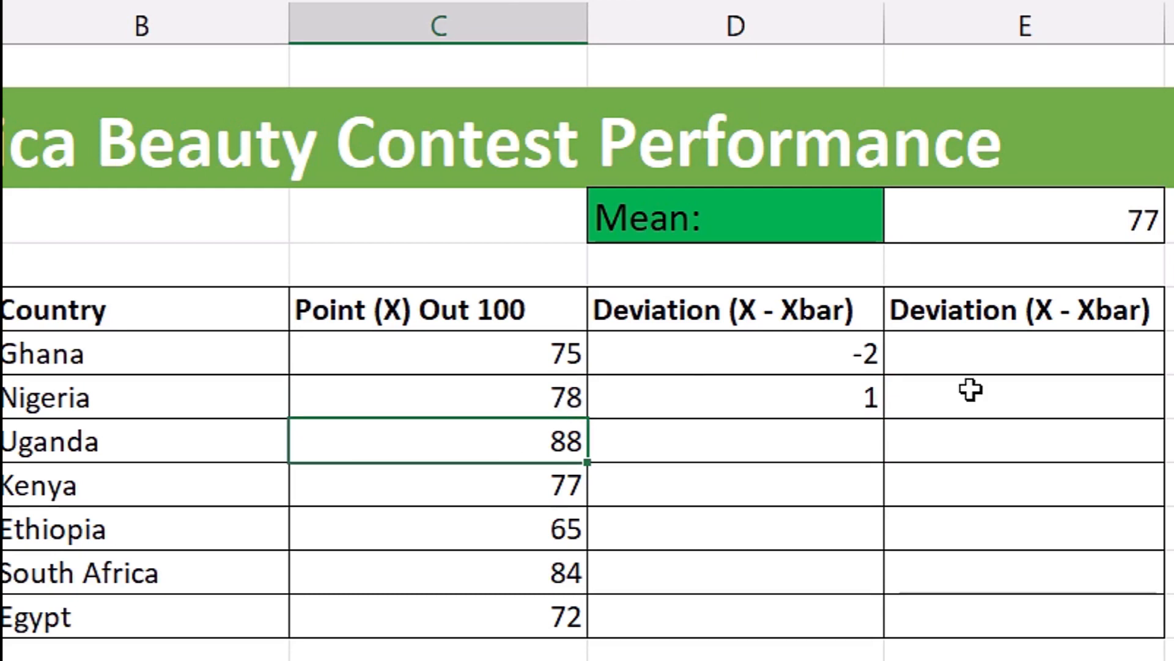
left_click(660, 484)
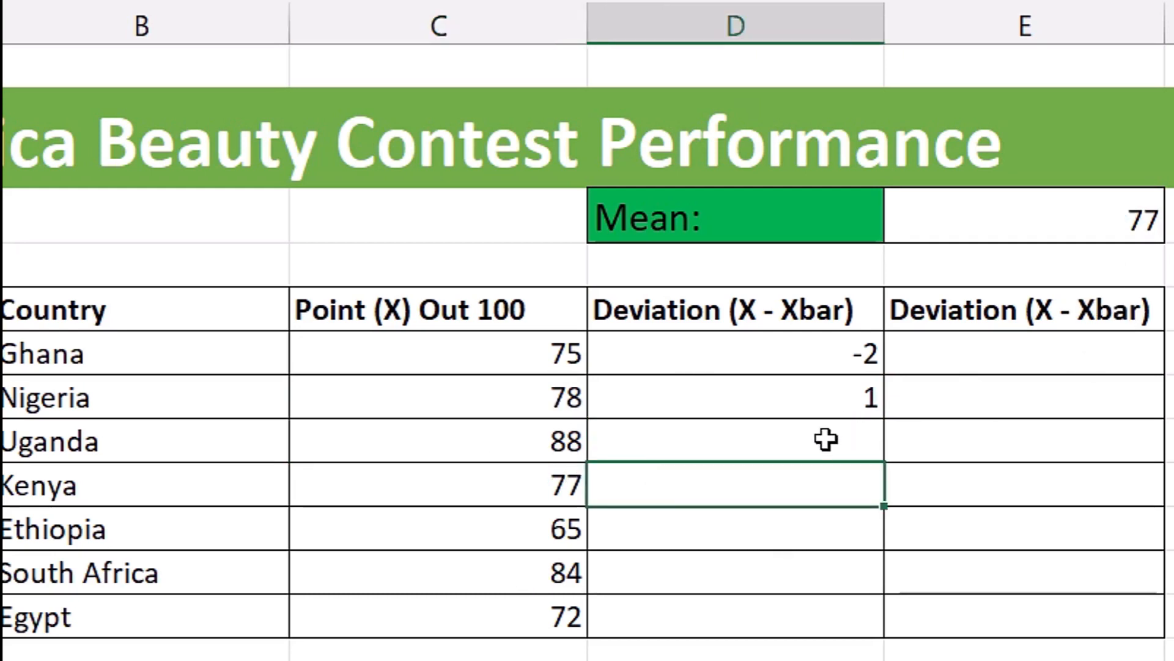
type("=")
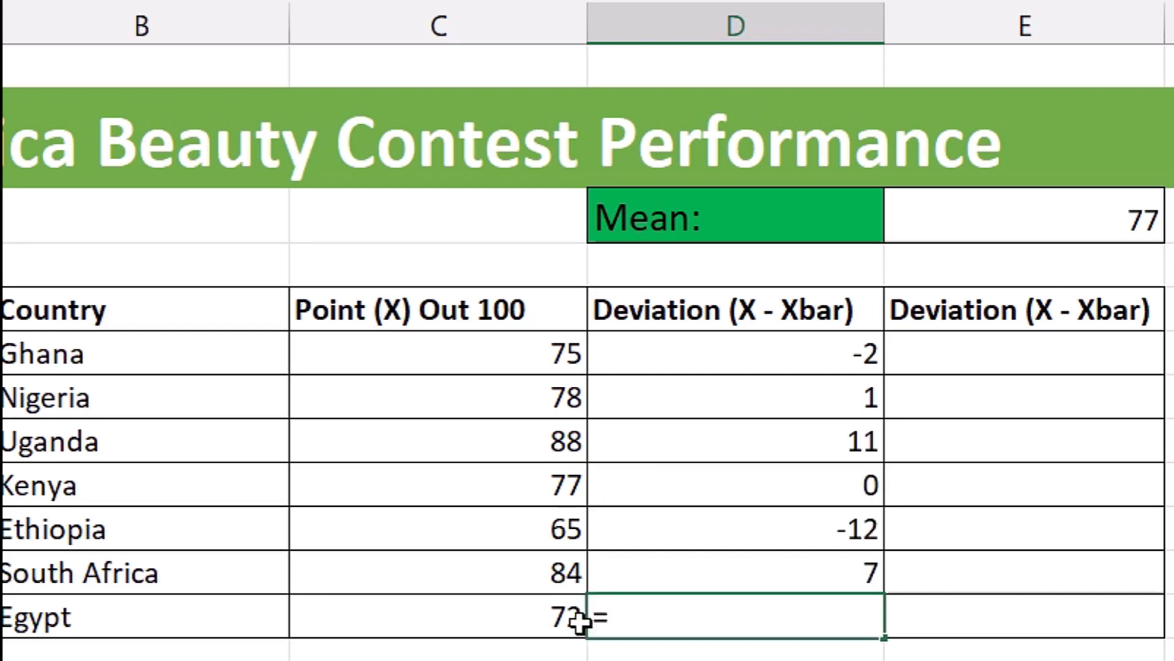
left_click(528, 607)
type("-")
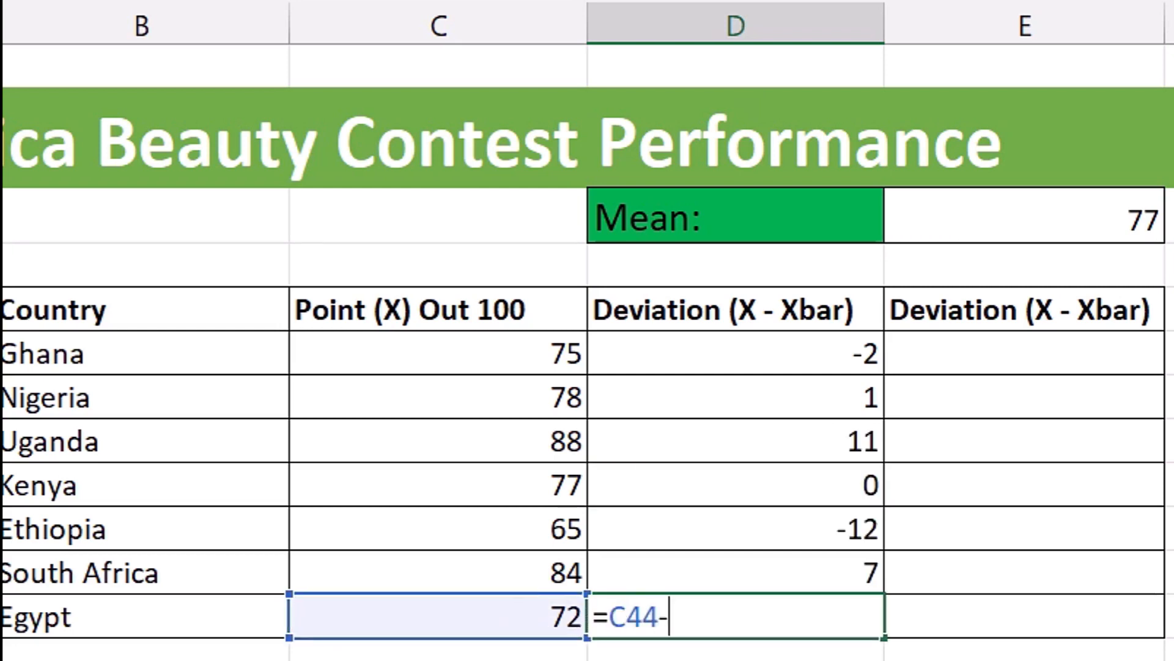
left_click(1083, 218)
key("Return")
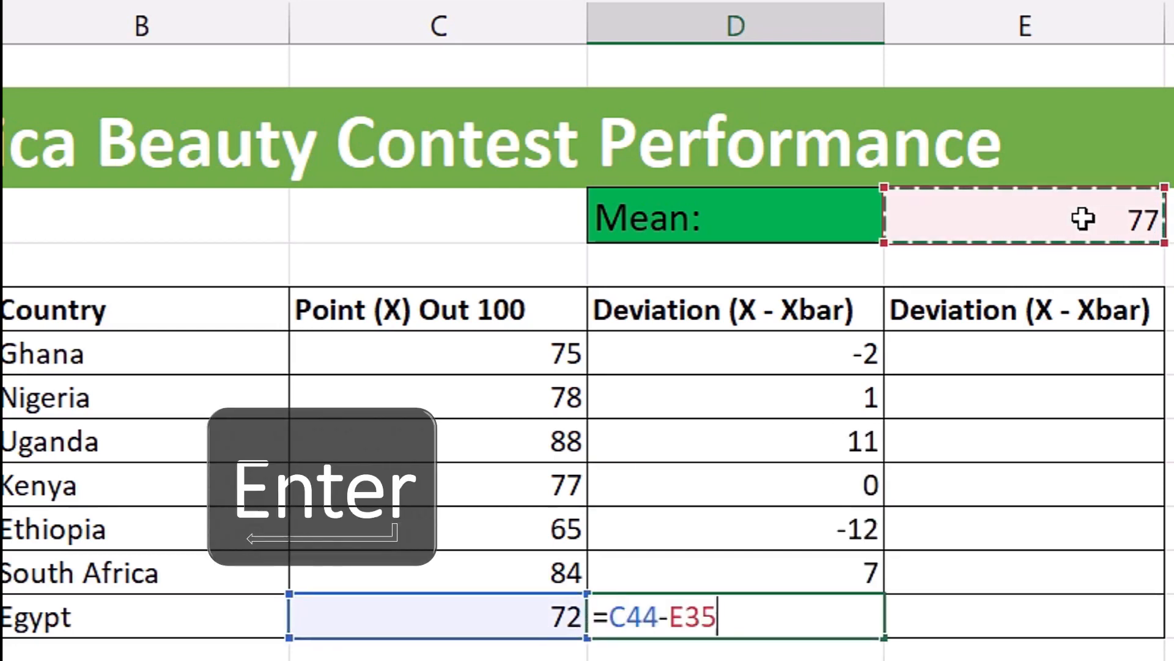
- Inspect the cell references in the deviation formulas for Uganda in D40 and Kenya in D41
left_click(820, 442)
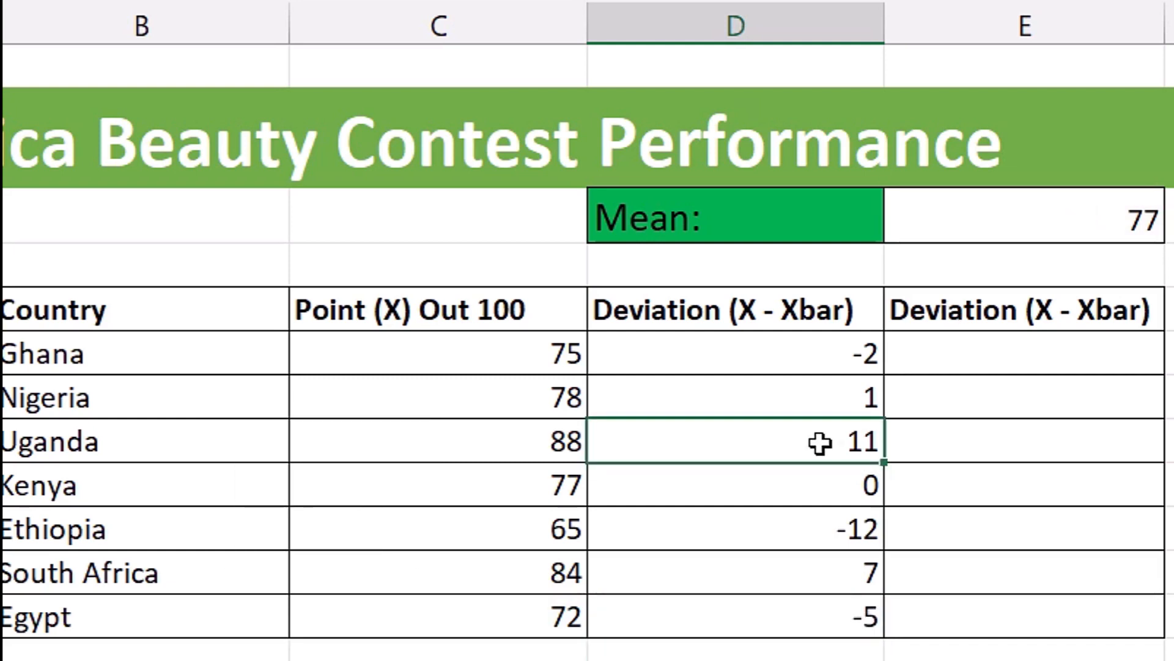
double_click(820, 442)
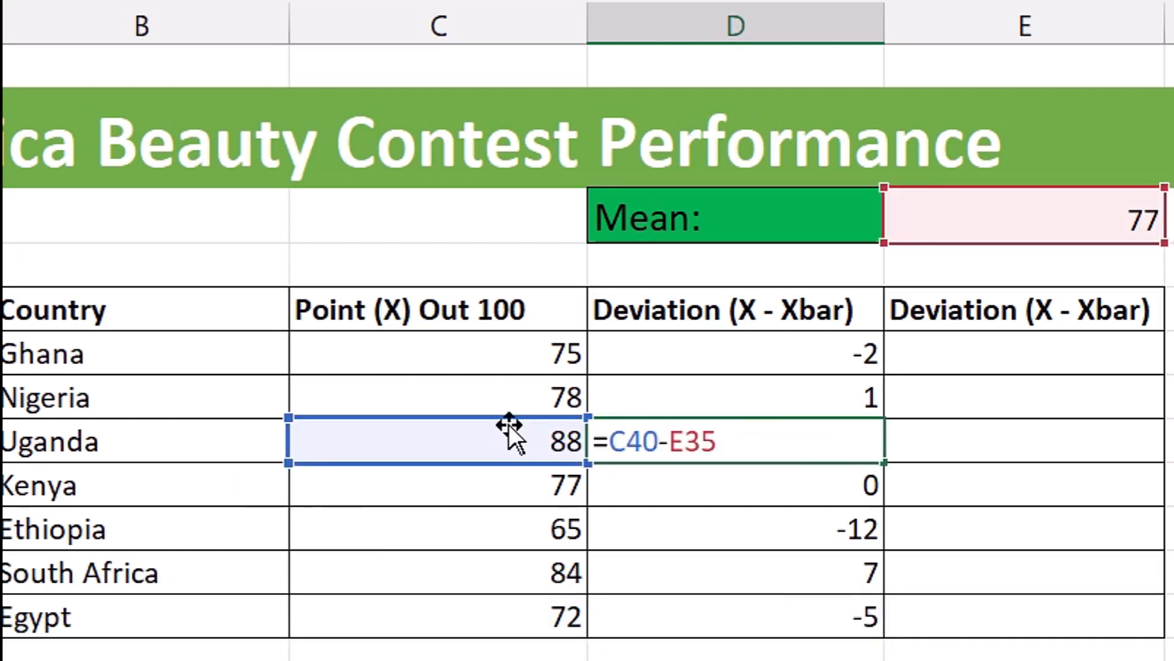
key("Return")
key("F2")
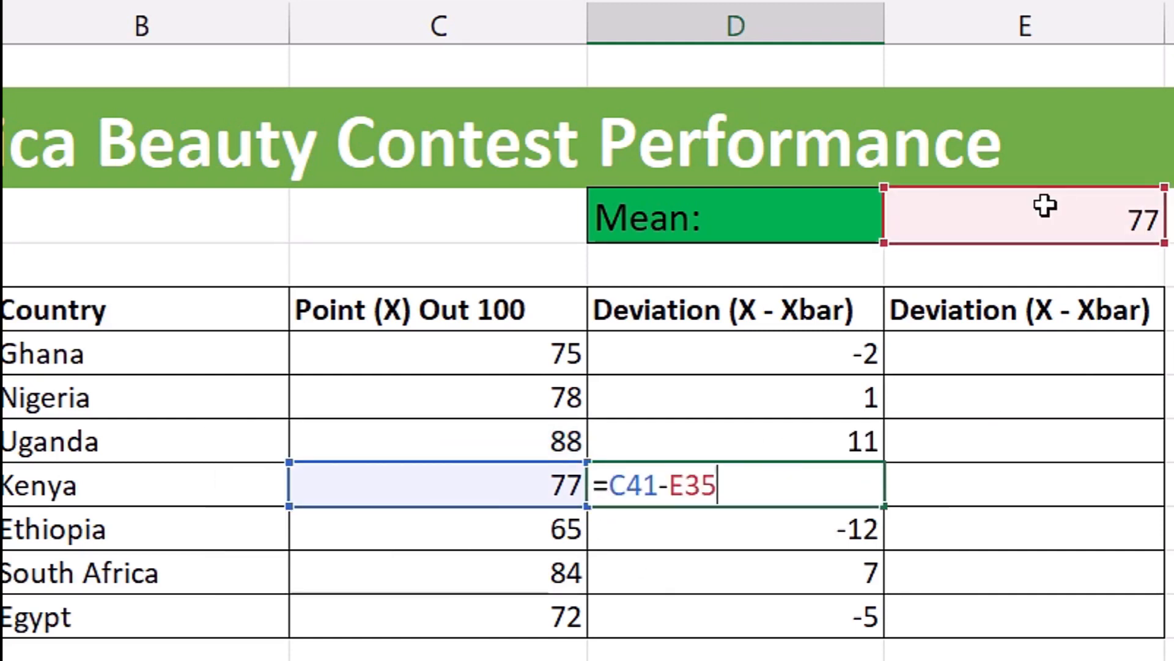
key("ctrl+Return")
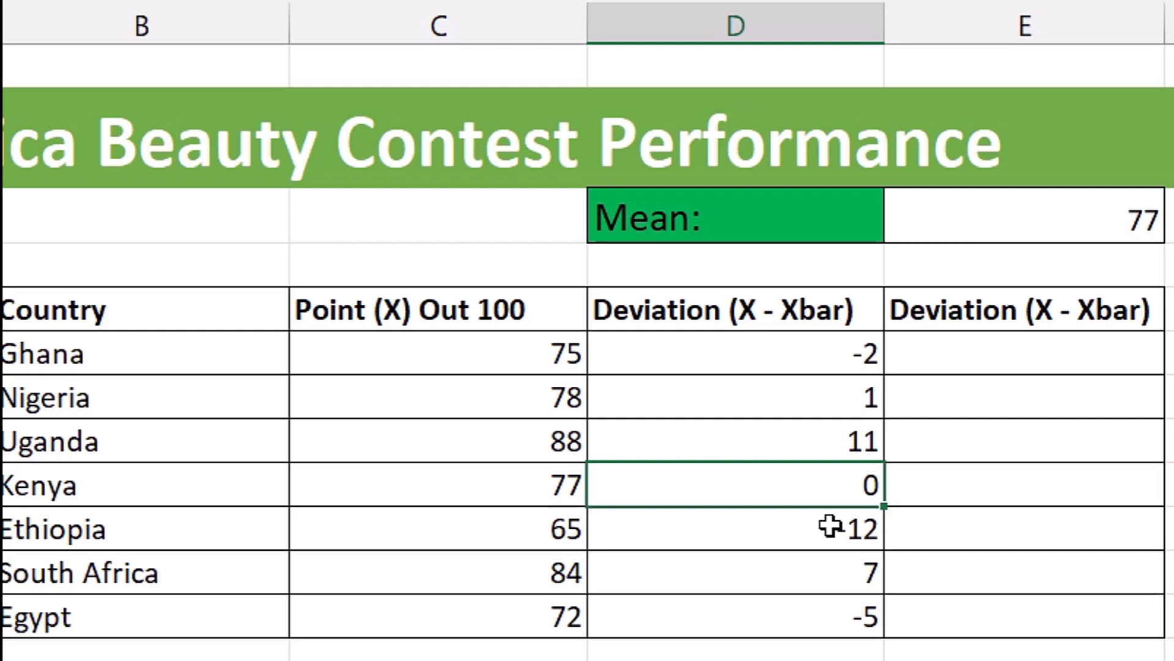
- Enter Ghana's deviation formula =C38-E35 with relative references in E38 of the second deviation column
left_click(1012, 353)
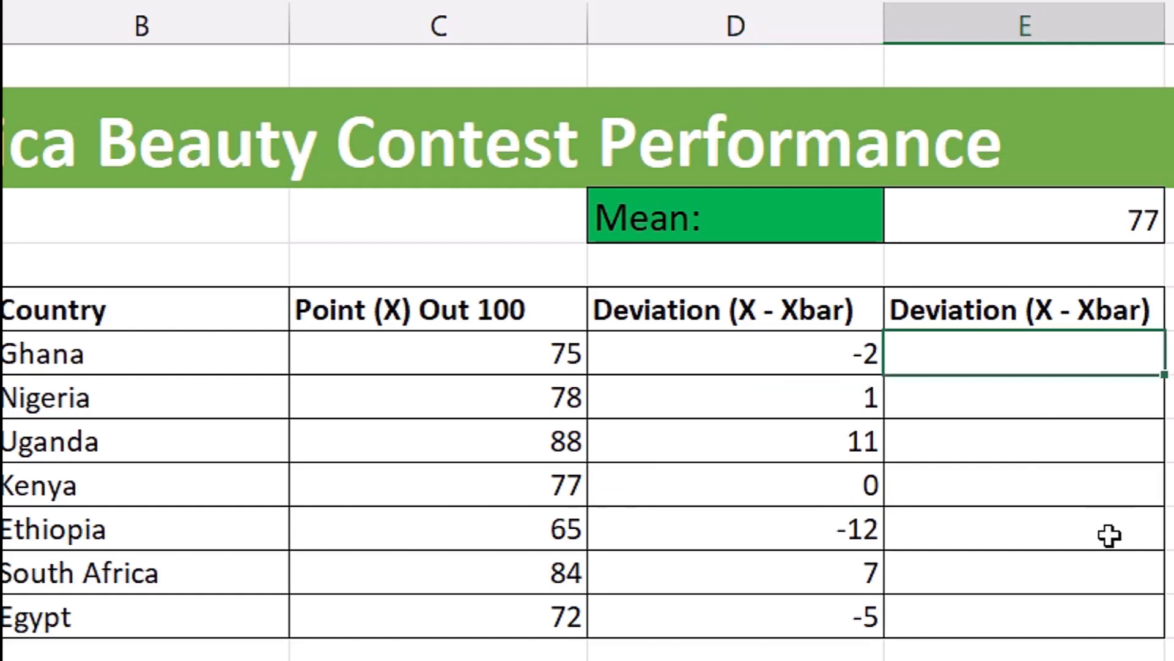
key("Left")
key("Left")
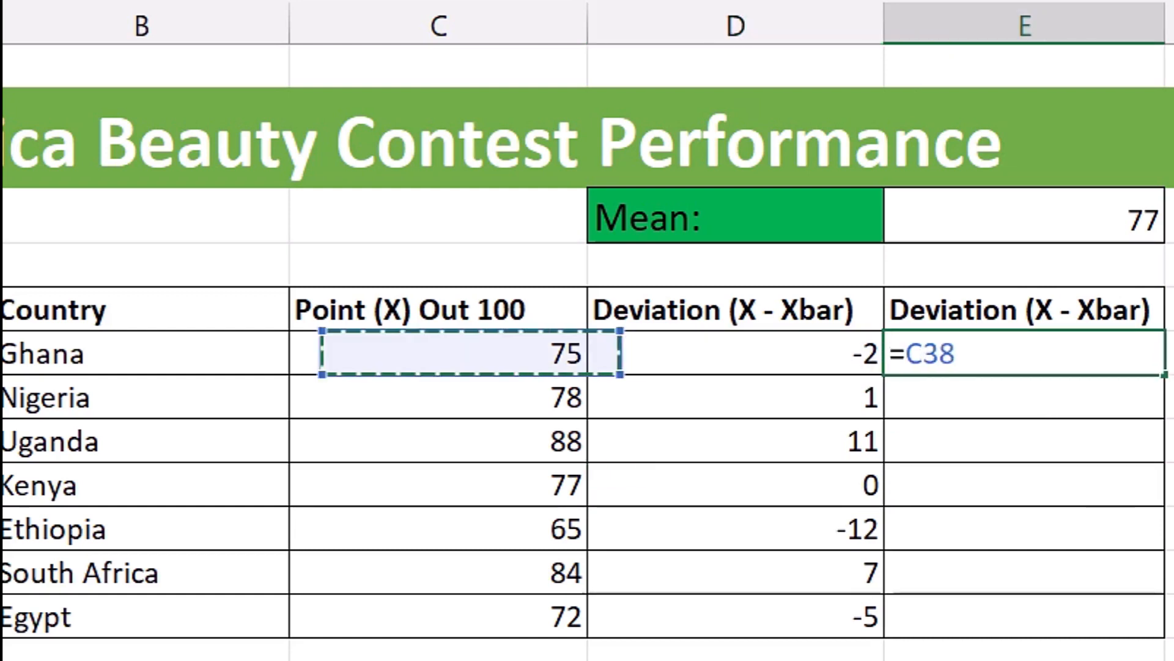
type("-")
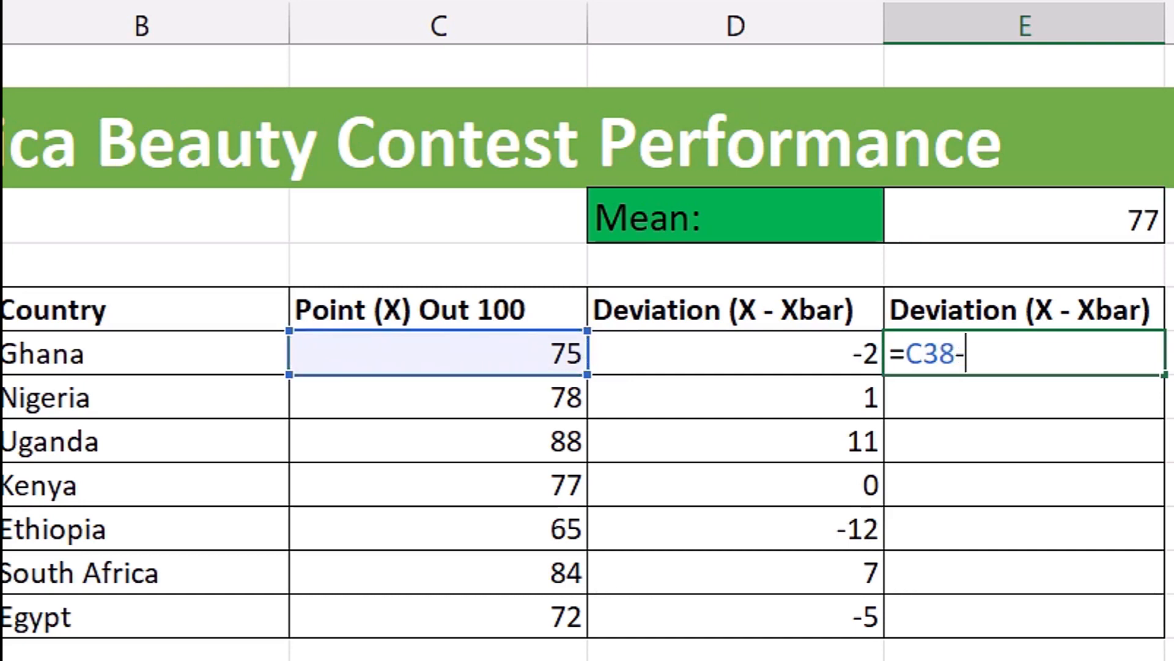
left_click(1065, 202)
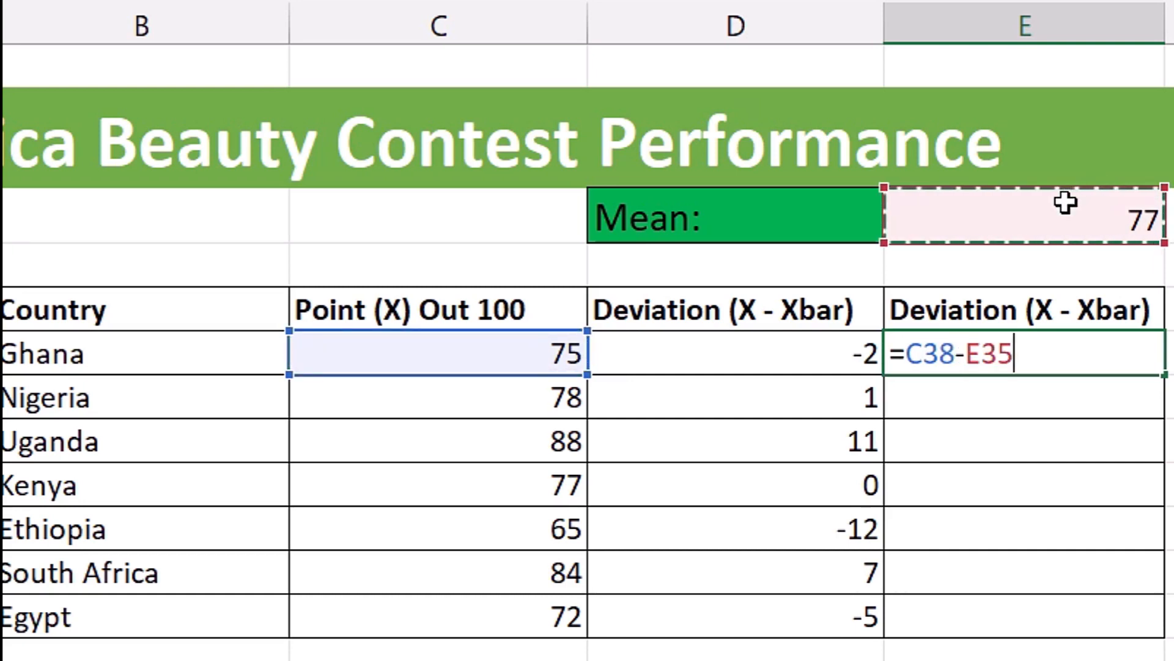
key("ctrl+Return")
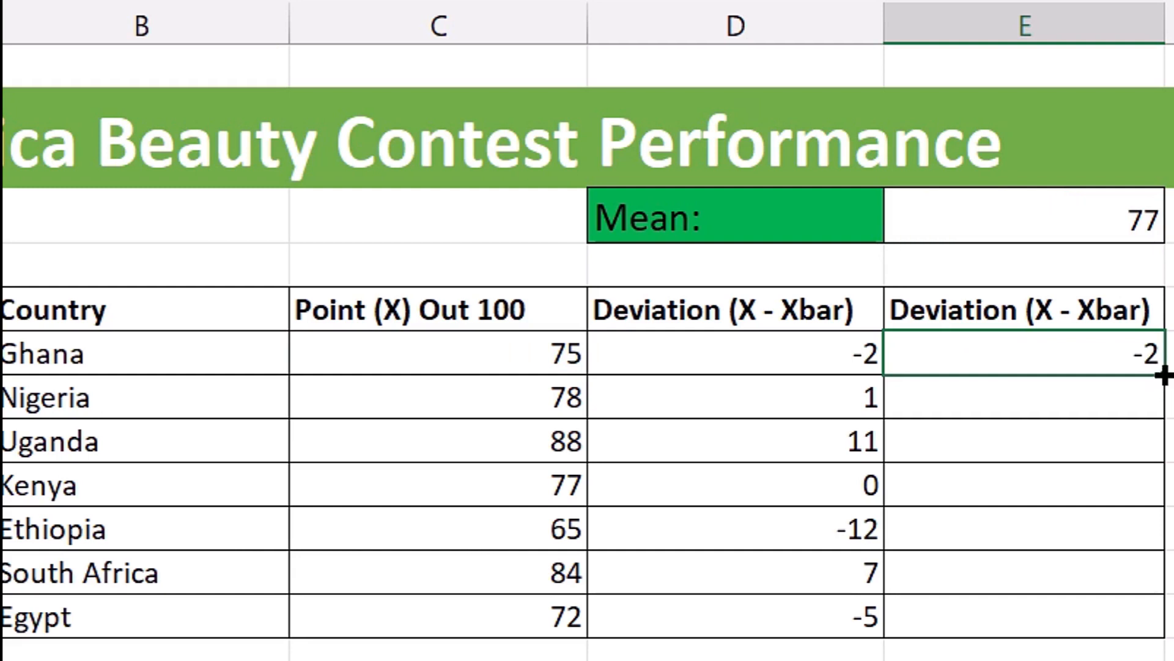
- Fill the relative formula from E38 down to E39, and clear E39 after checking its cell references
left_click_drag(1162, 390, 1157, 426)
left_click(1104, 389)
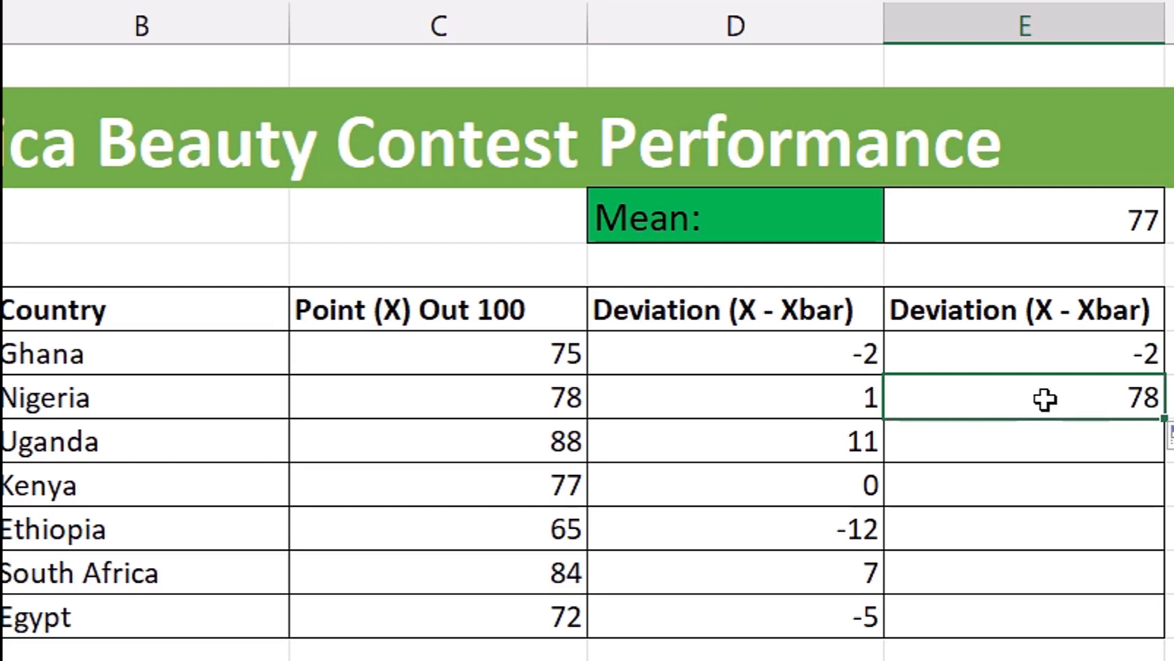
key("F2")
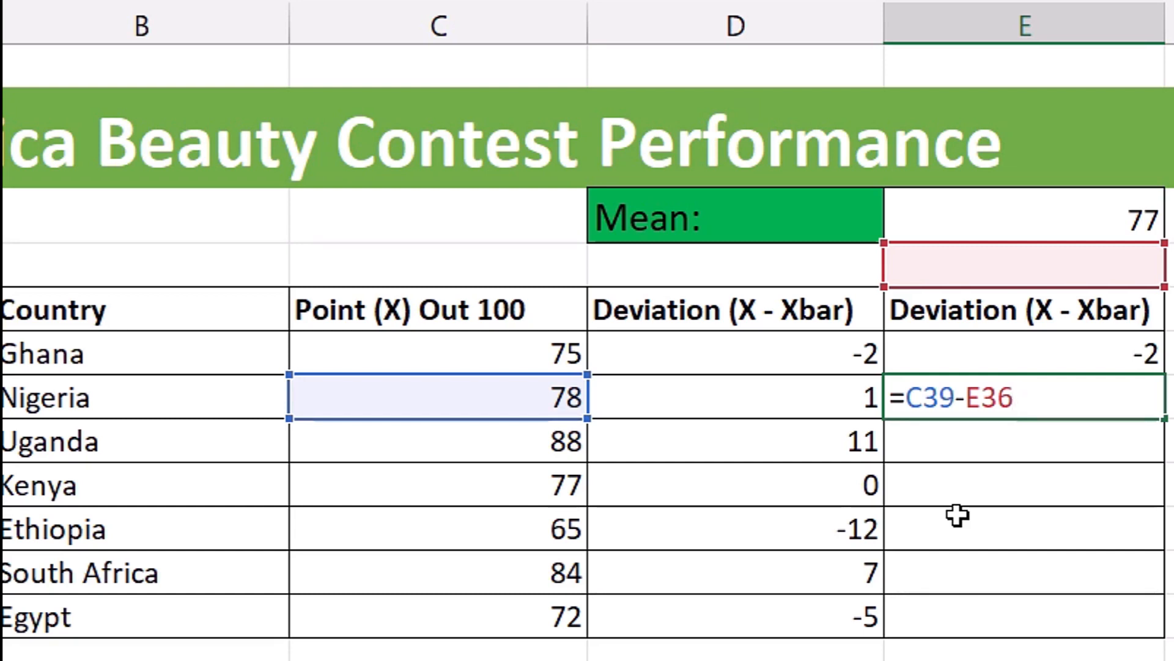
key("Escape")
key("Delete")
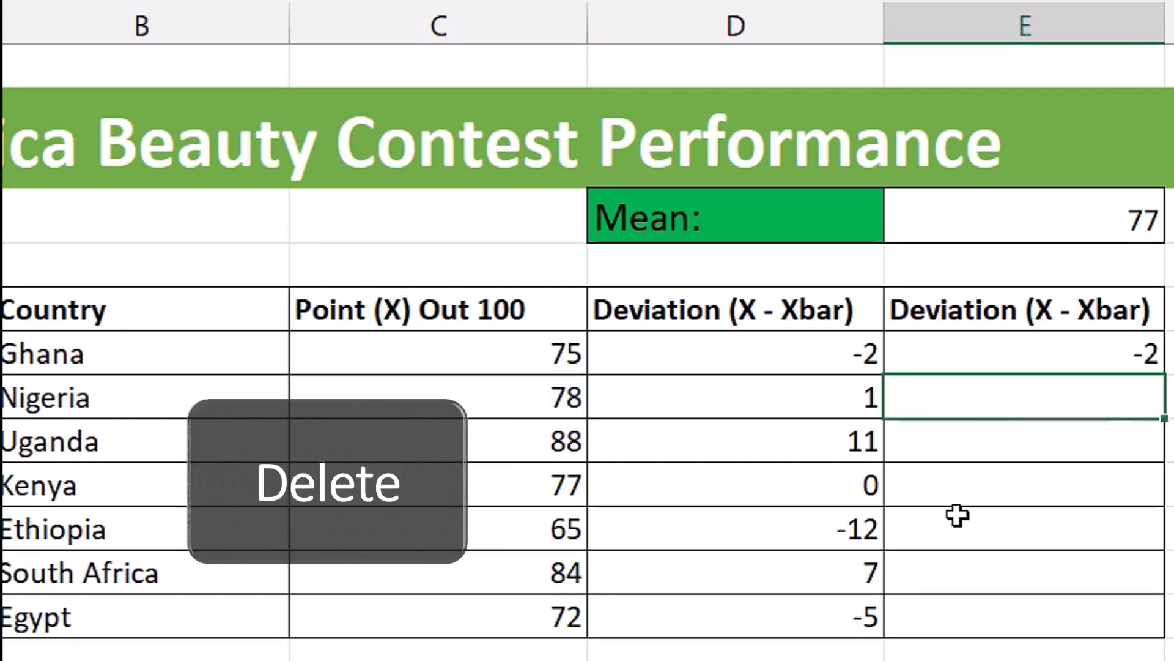
- Replace the formula in E38 with =C38-$E$35, making the mean cell an absolute reference
left_click(980, 354)
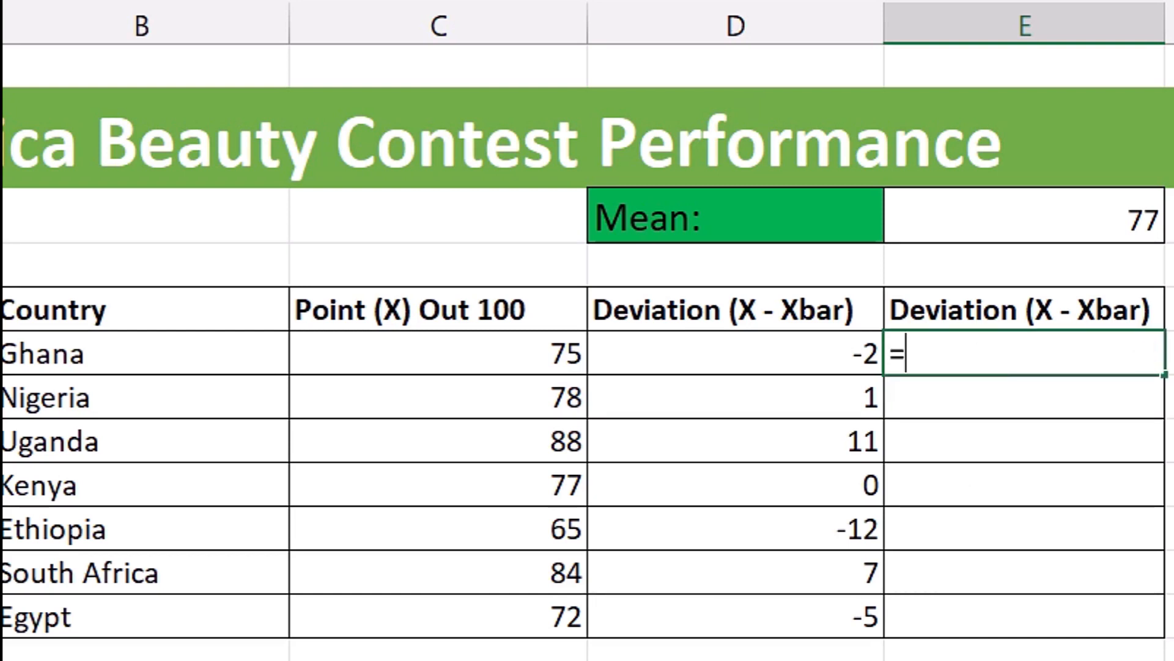
type("=")
left_click(552, 360)
type("-")
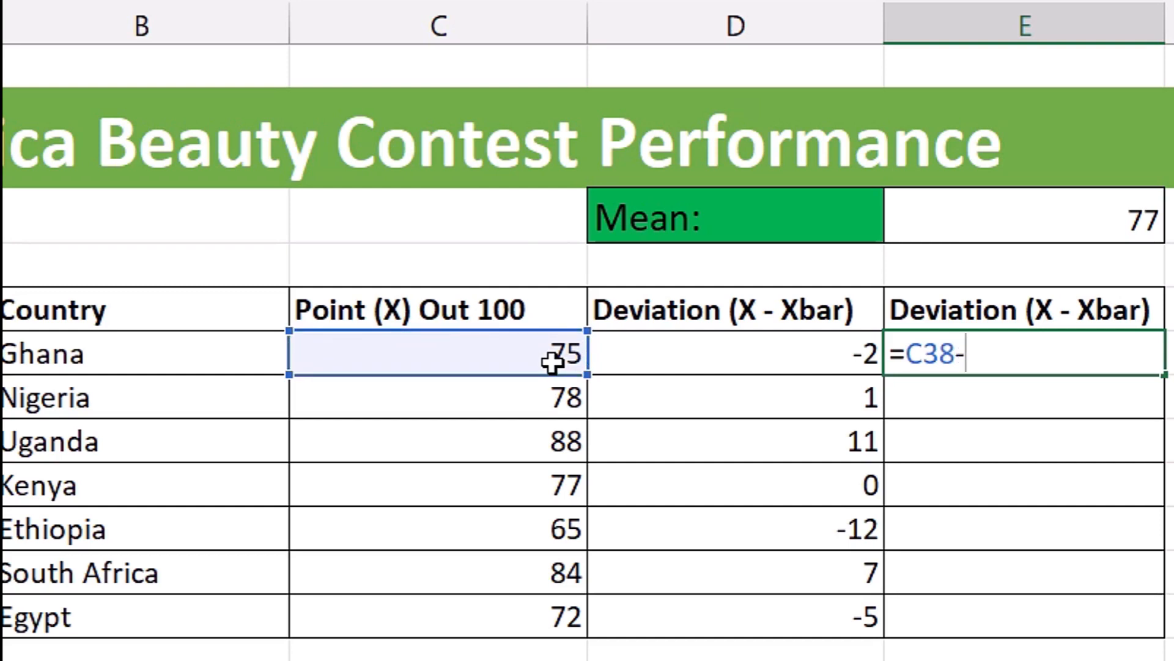
left_click(1003, 217)
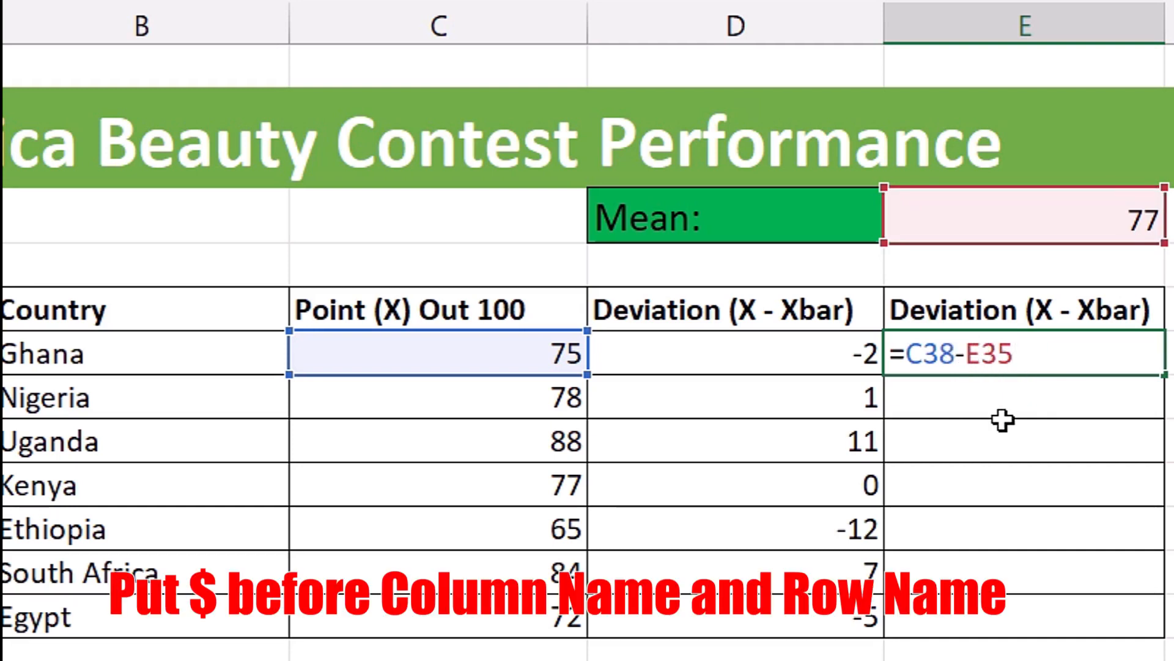
type("$E")
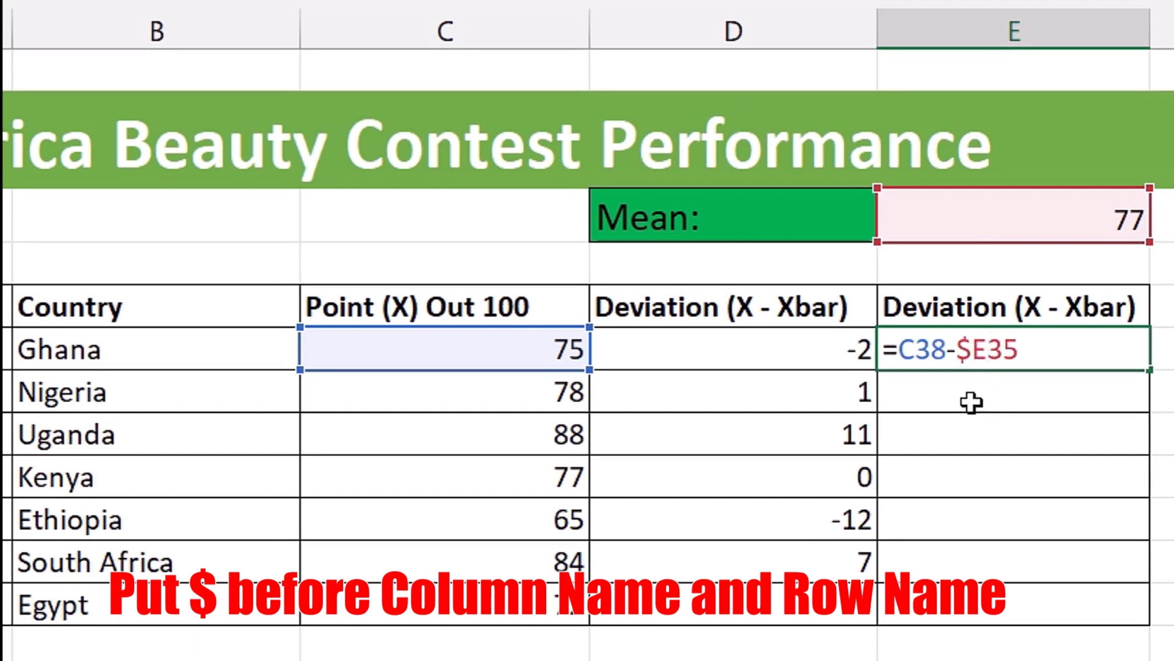
type("$")
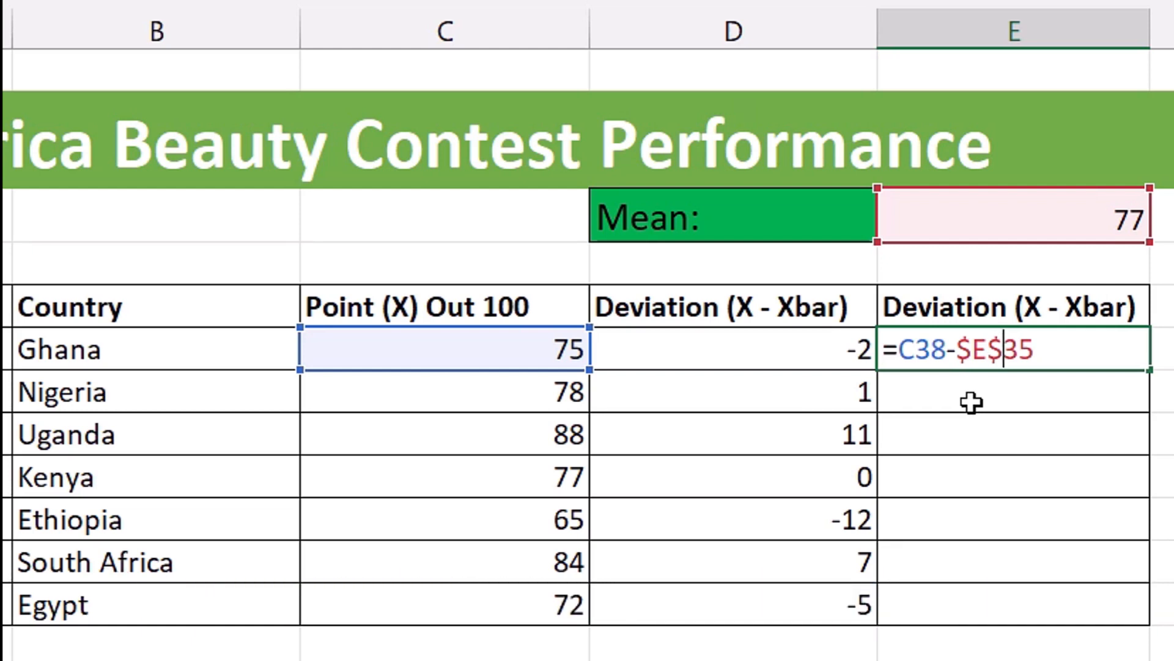
key("ctrl+Return")
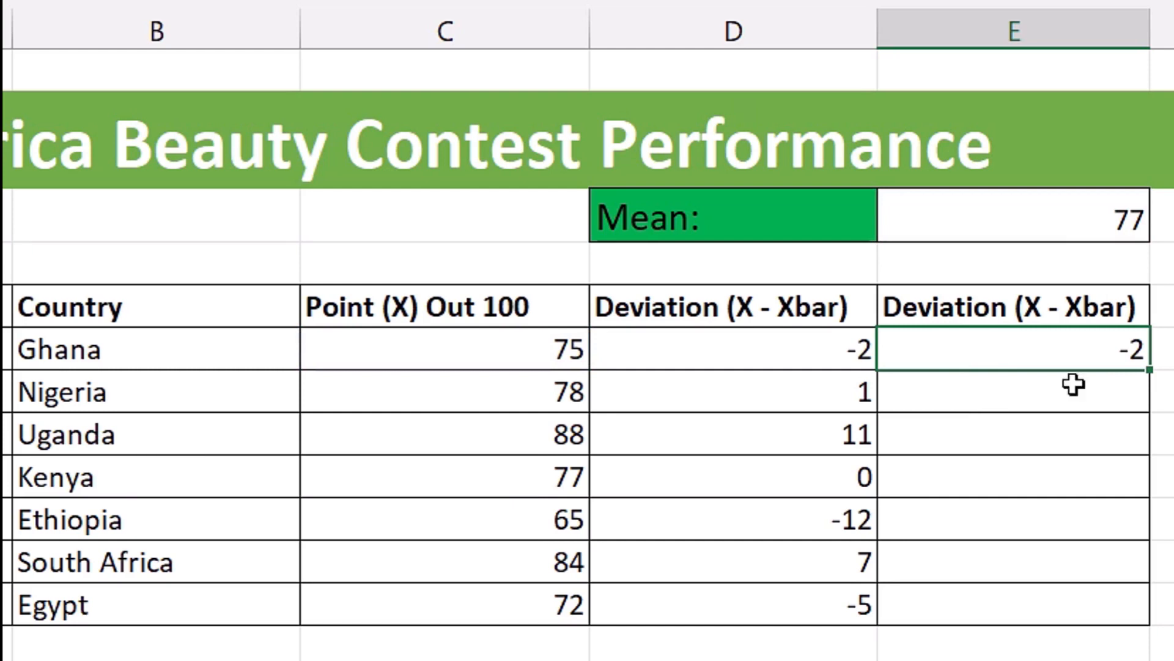
- Fill the absolute-reference formula from E38 down to E39 and E40, inspecting the references in each filled cell
left_click_drag(1149, 370, 1150, 413)
left_click(1030, 394)
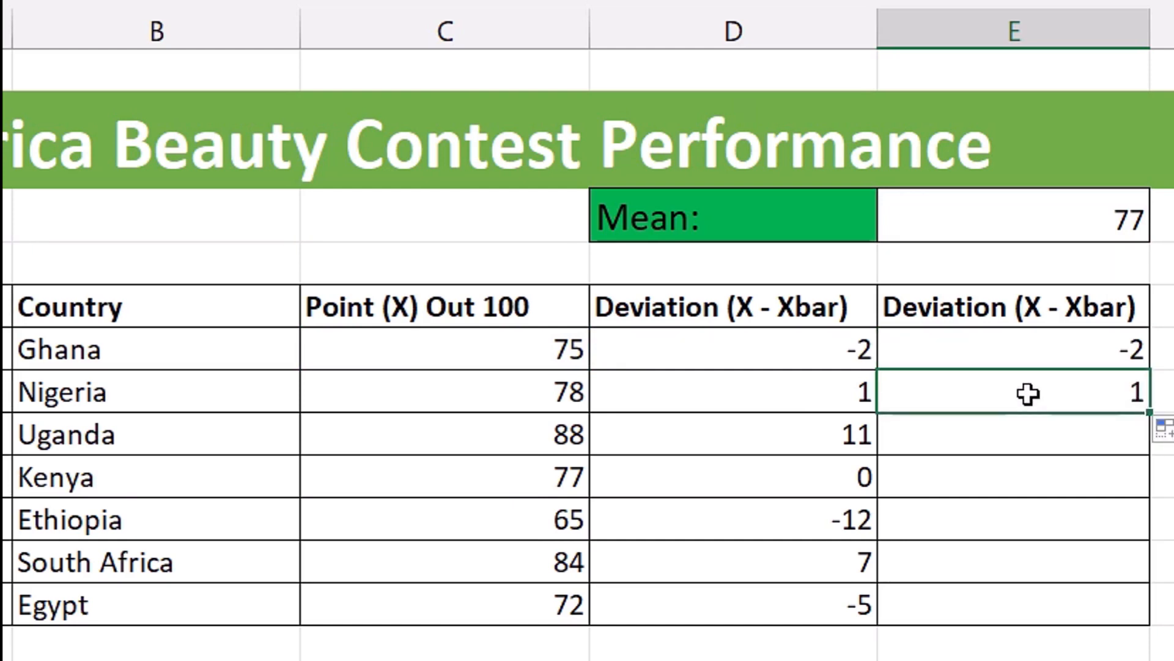
key("F2")
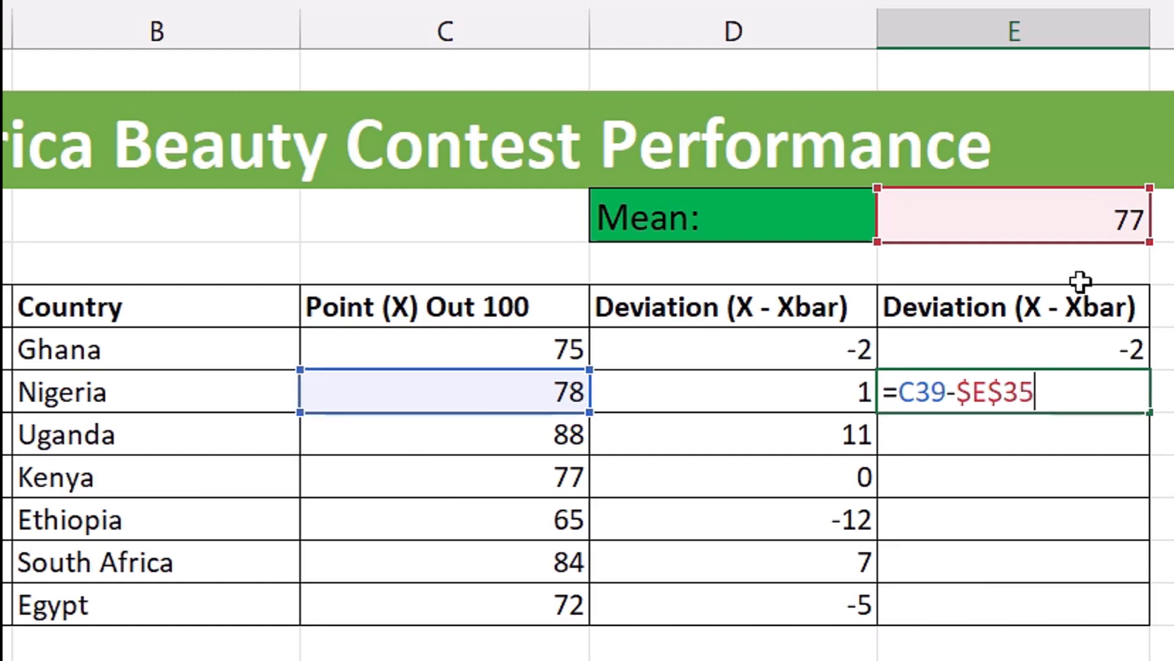
key("ctrl+Return")
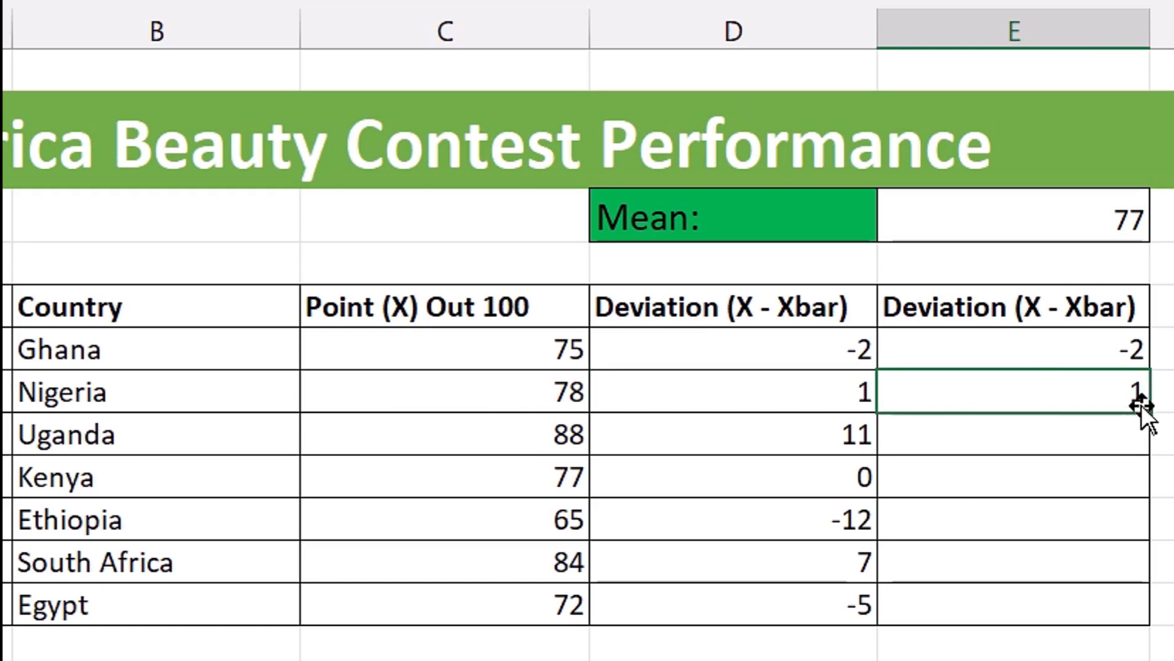
left_click_drag(1151, 412, 1143, 446)
left_click(1051, 428)
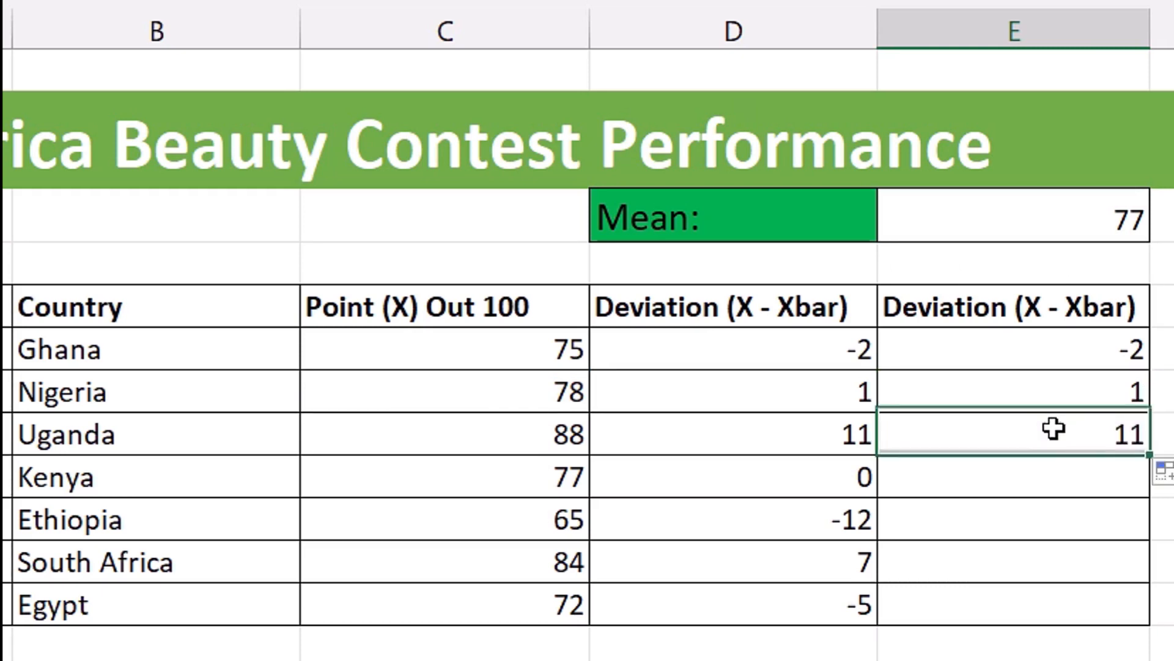
key("F2")
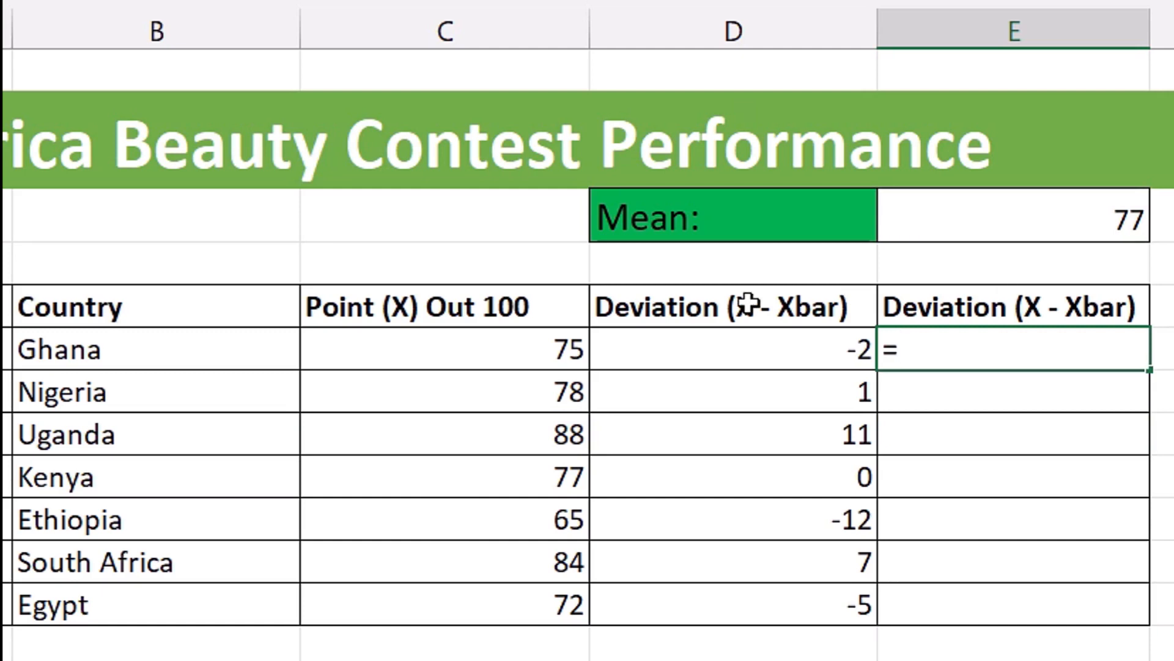
- Enter Ghana's deviation formula in E38 as =C38-$E$35, with the mean cell locked as an absolute reference
left_click(553, 352)
type("-")
left_click(1053, 227)
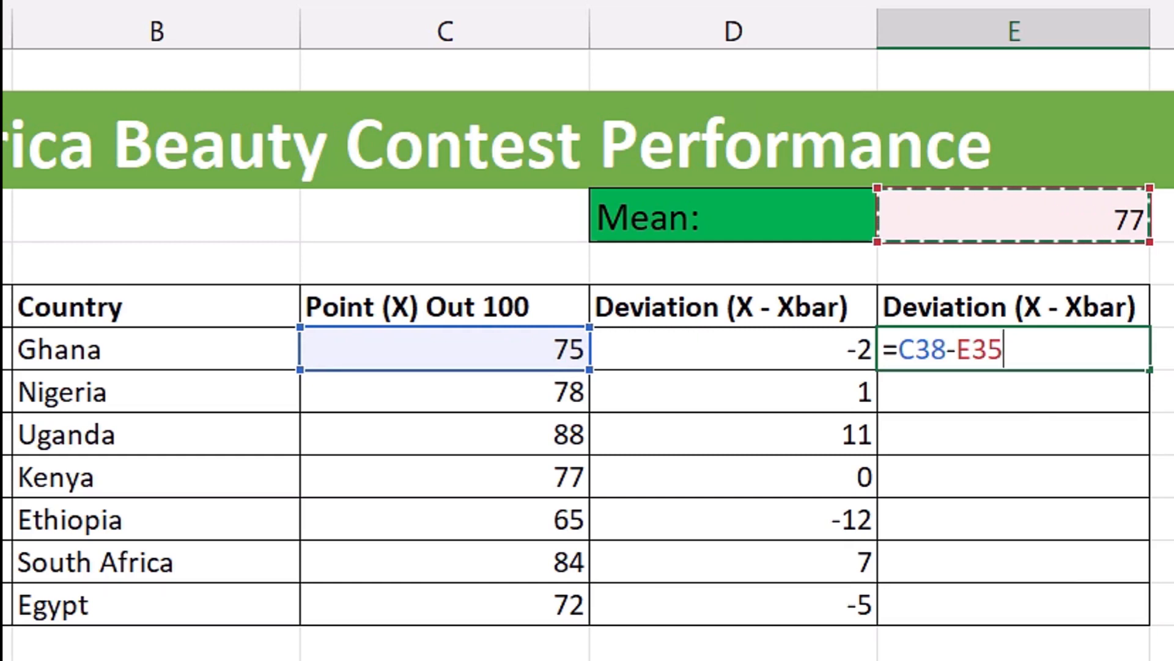
key("F4")
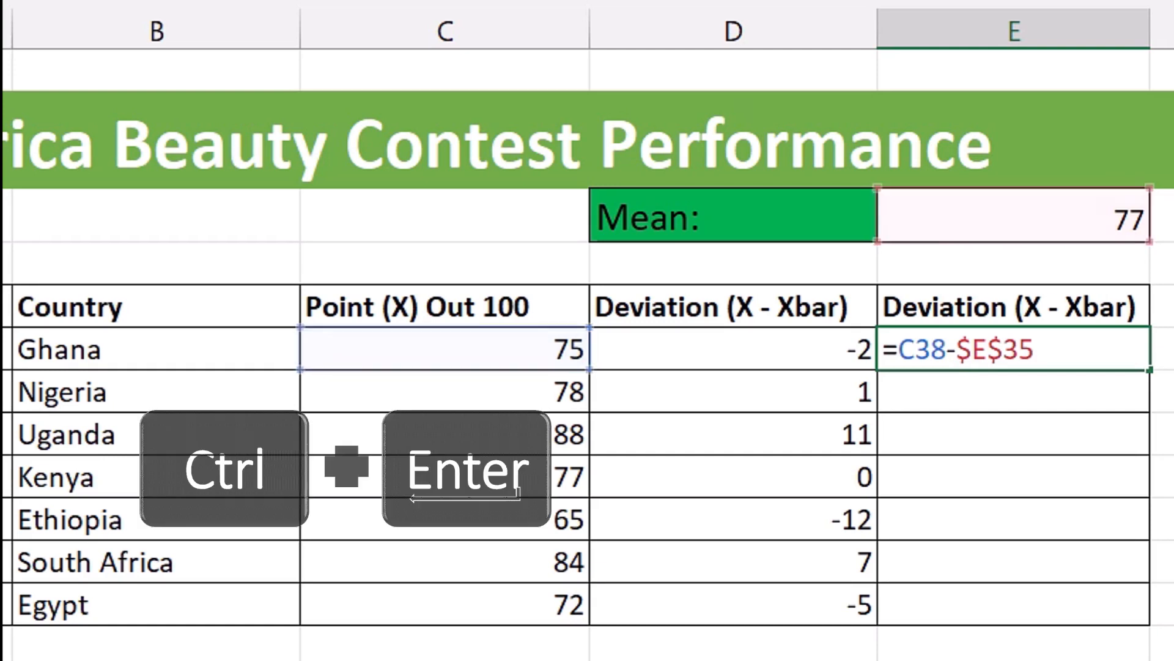
key("ctrl+Return")
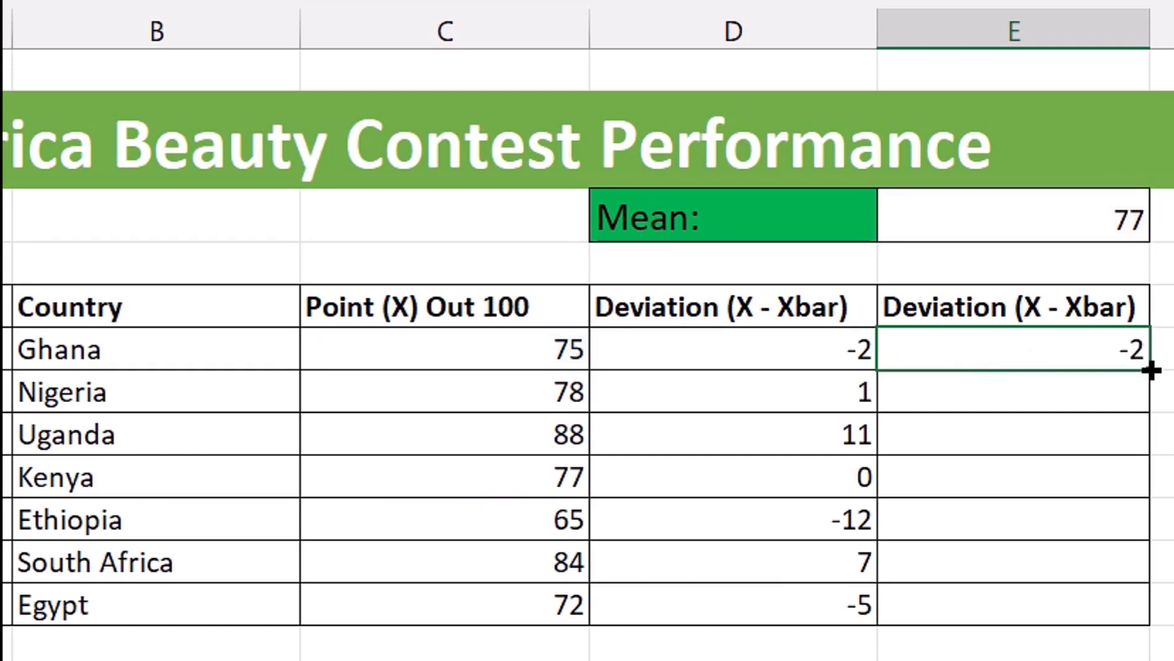
- Fill the deviation formula from E38 down to E44 and inspect the references in the filled cells, starting with Egypt's
left_click_drag(1149, 403, 1132, 624)
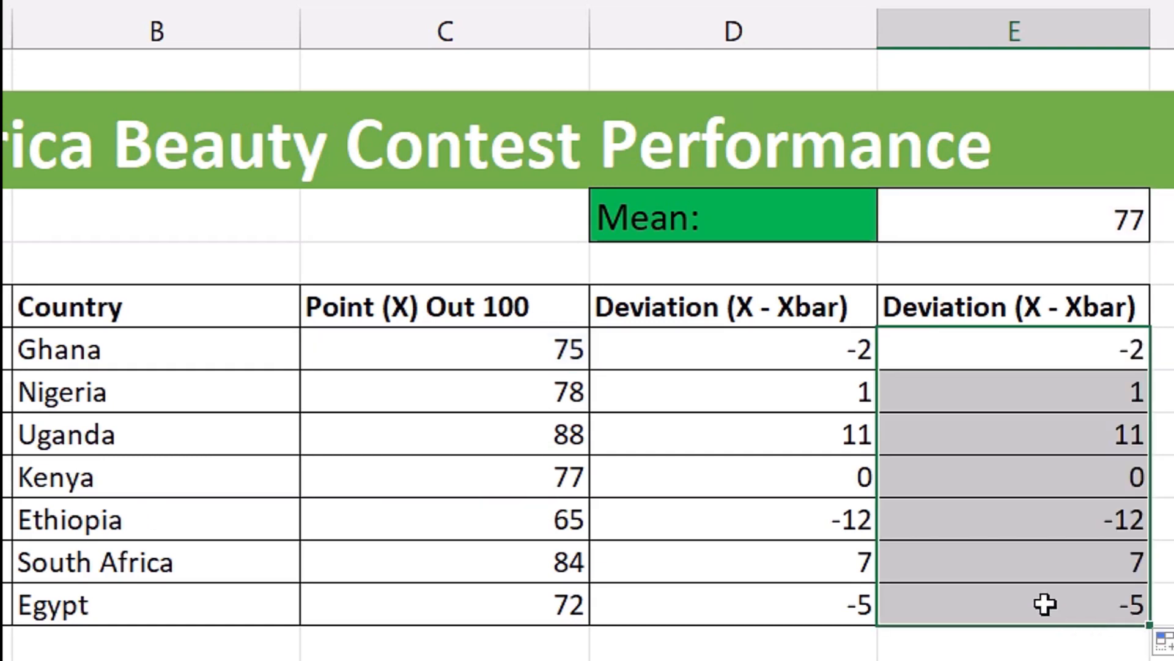
left_click(1043, 603)
key("F2")
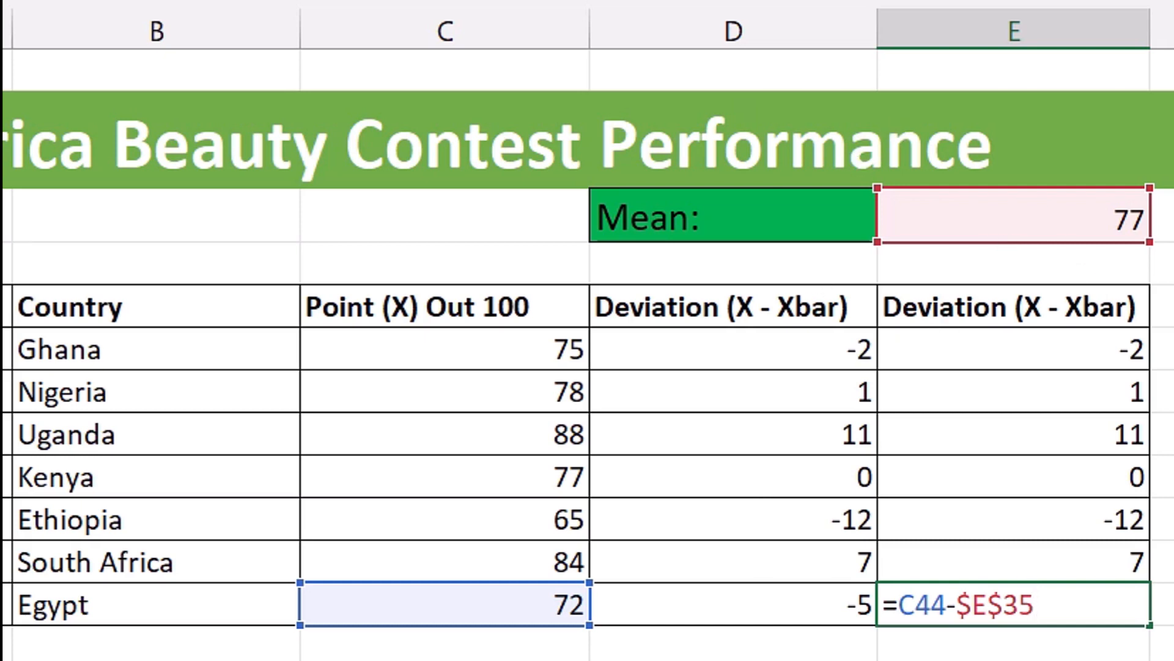
key("ctrl+Return")
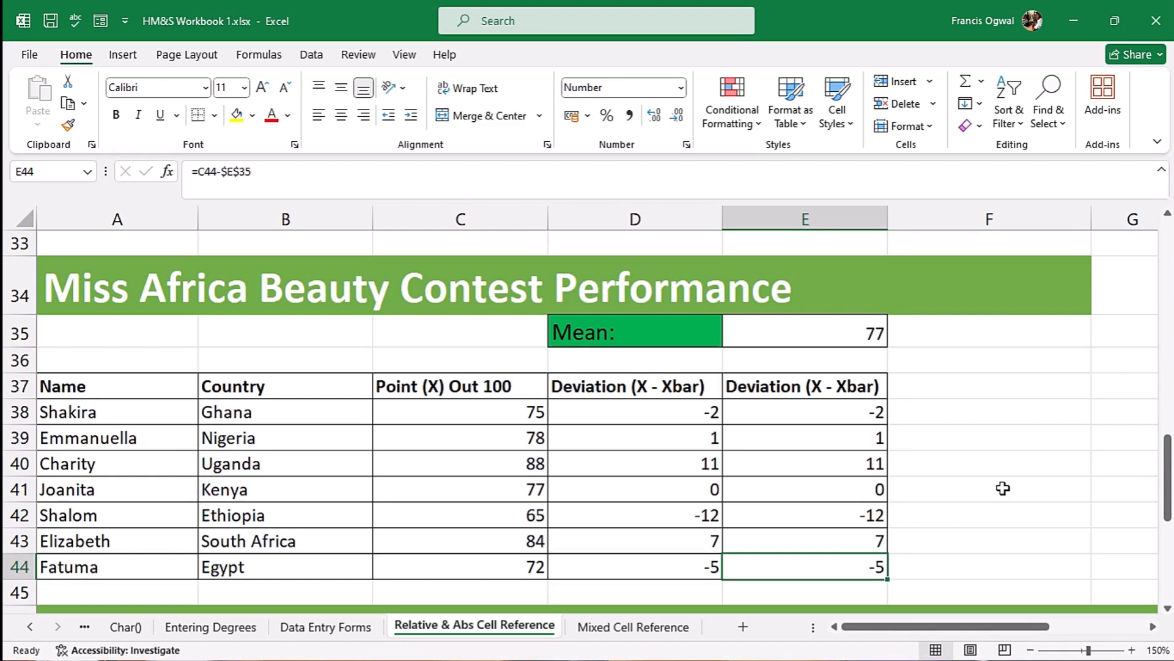
key("Up")
key("Up")
key("Up")
key("Up")
key("Up")
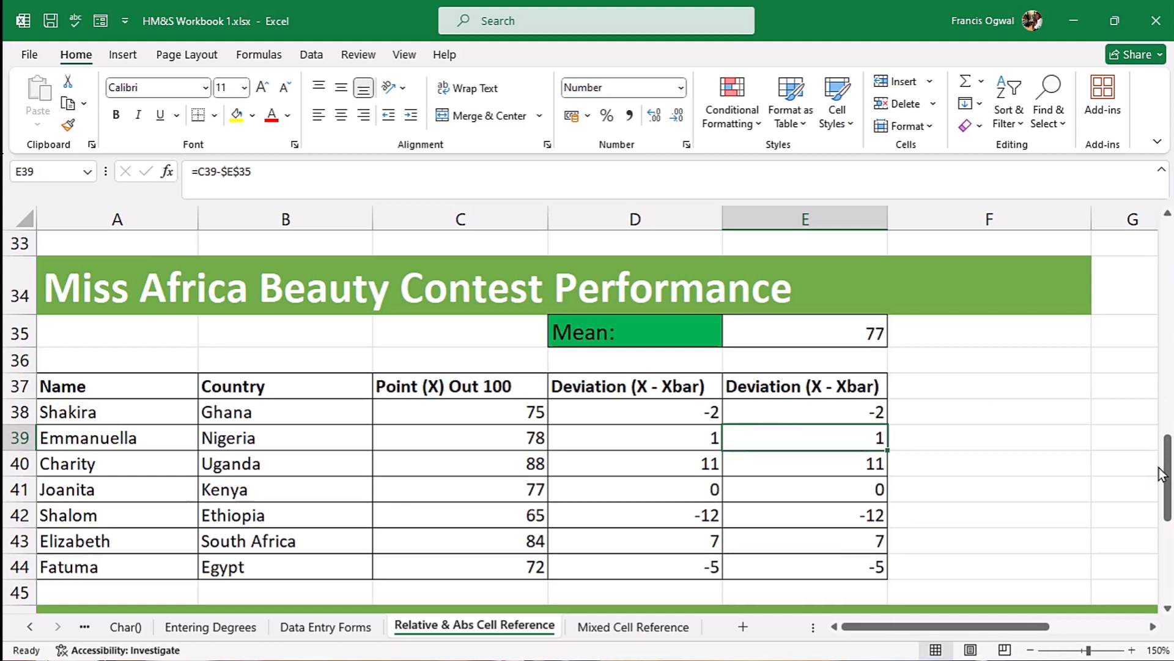
- Go to the Hildafonse Company Monthly Payment Sheet and examine its empty Tax Amount column, the Gross Salary values and the tax rate cell
left_click_drag(1165, 471, 1165, 554)
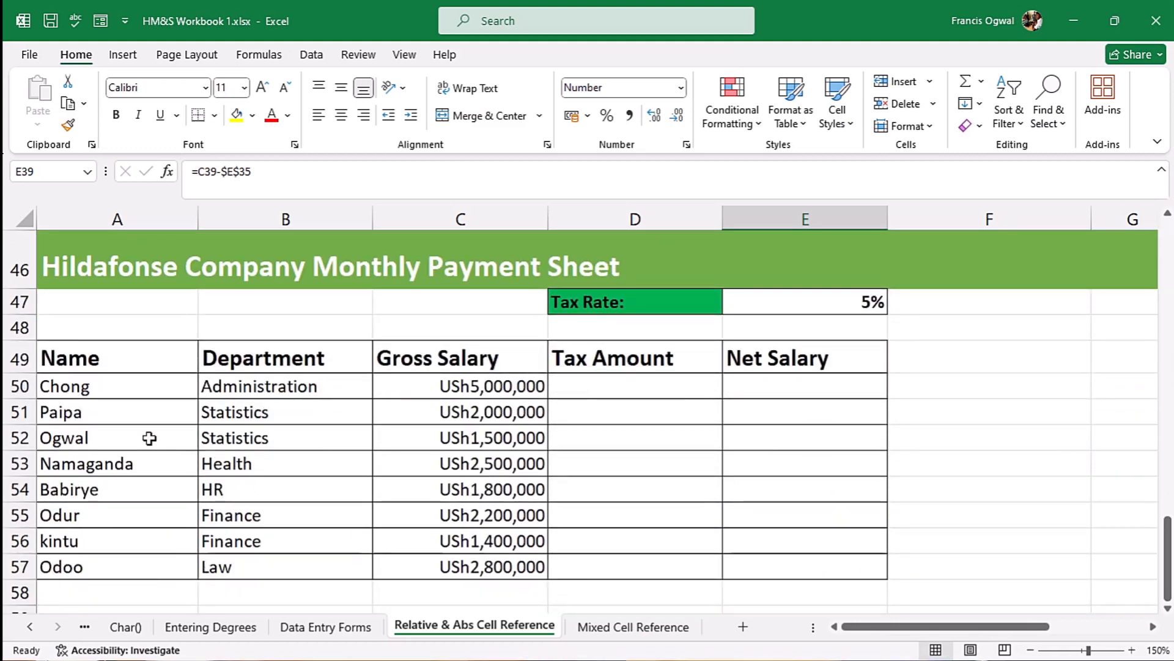
left_click_drag(623, 386, 628, 575)
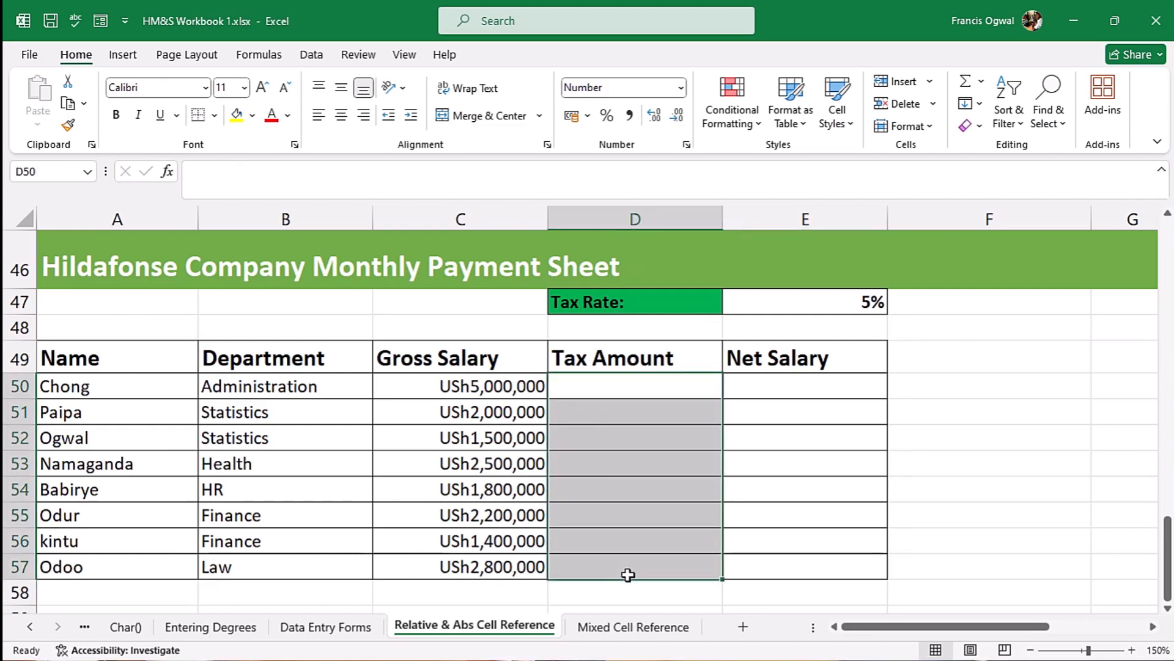
left_click(627, 389)
left_click_drag(504, 396, 496, 566)
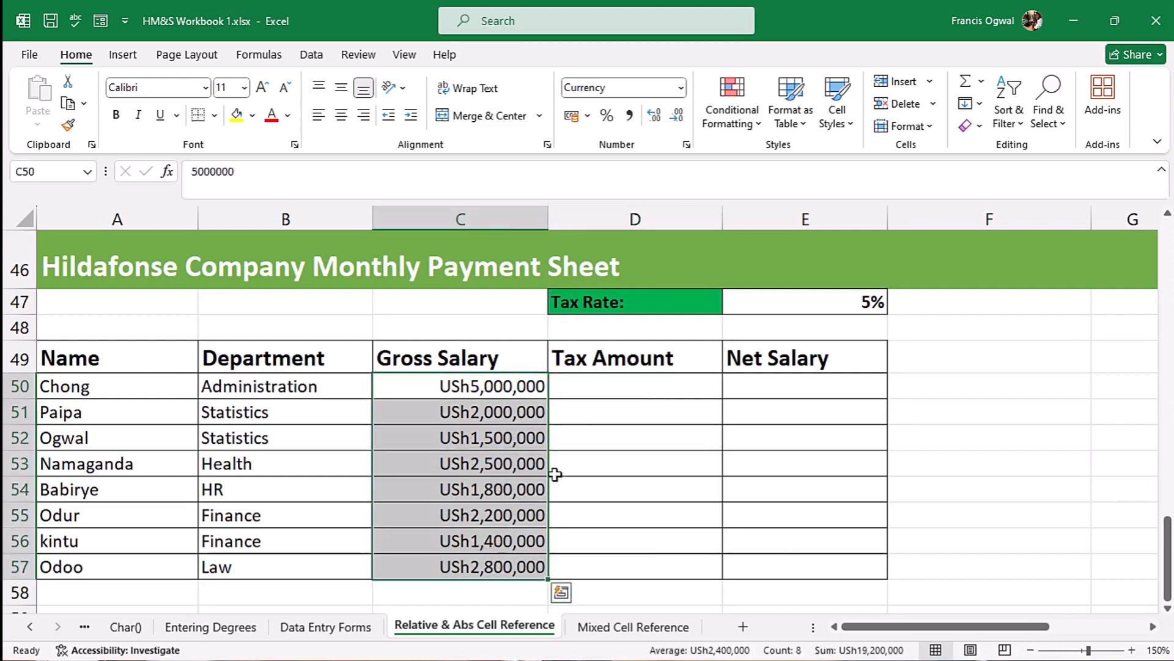
left_click(419, 387)
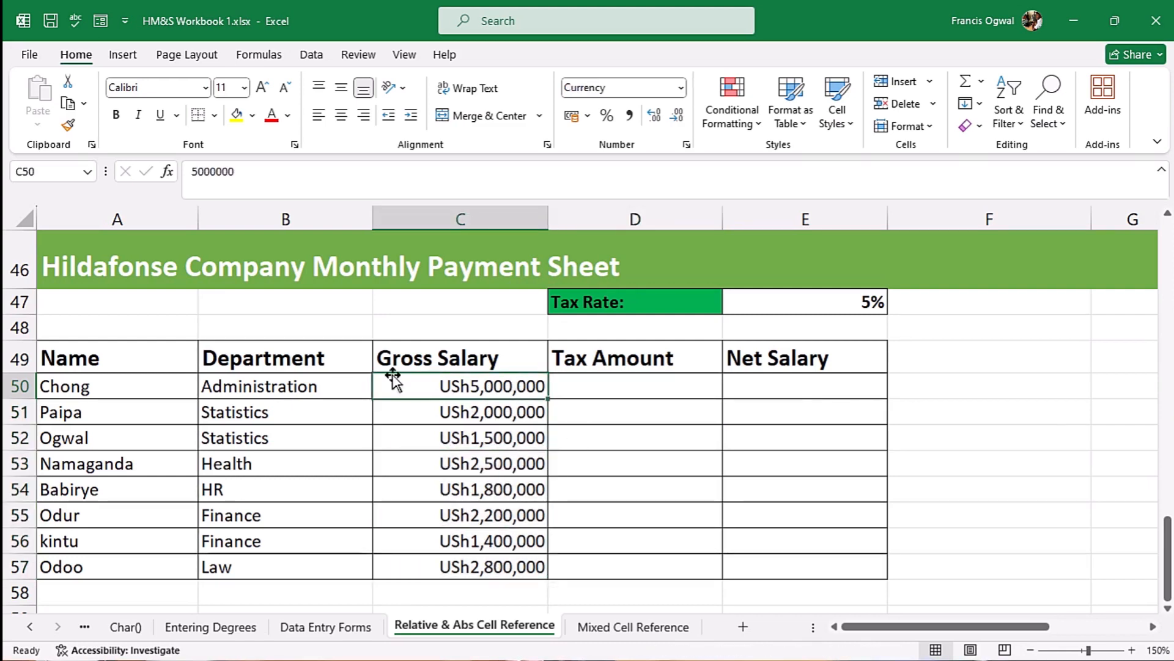
left_click(810, 304)
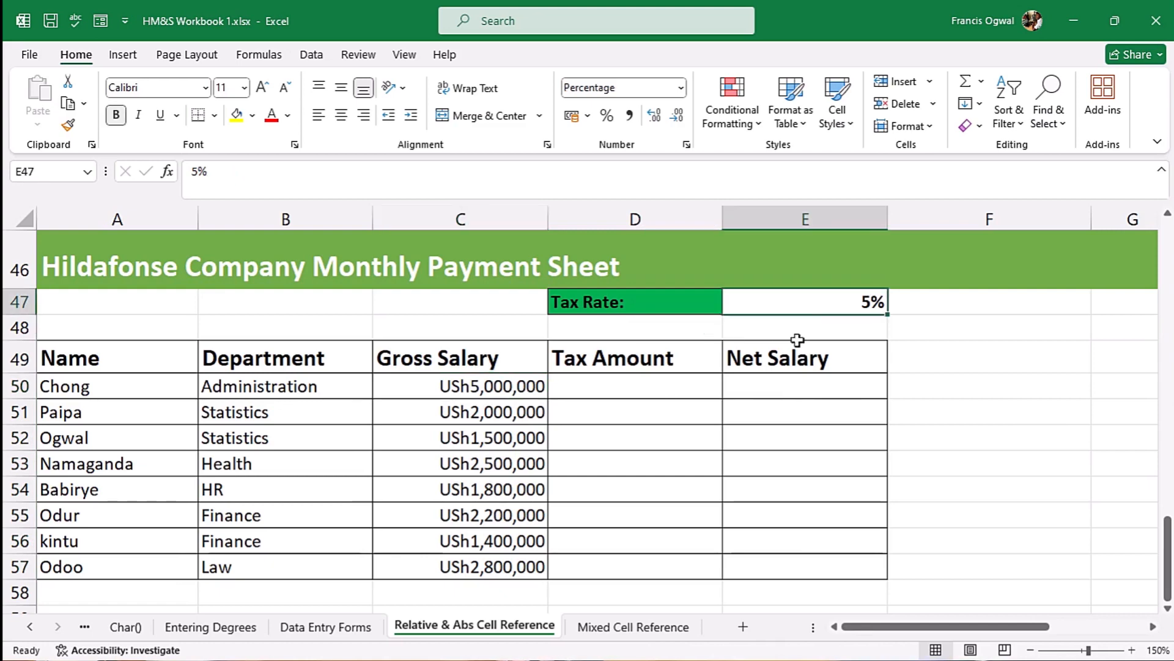
left_click(463, 392)
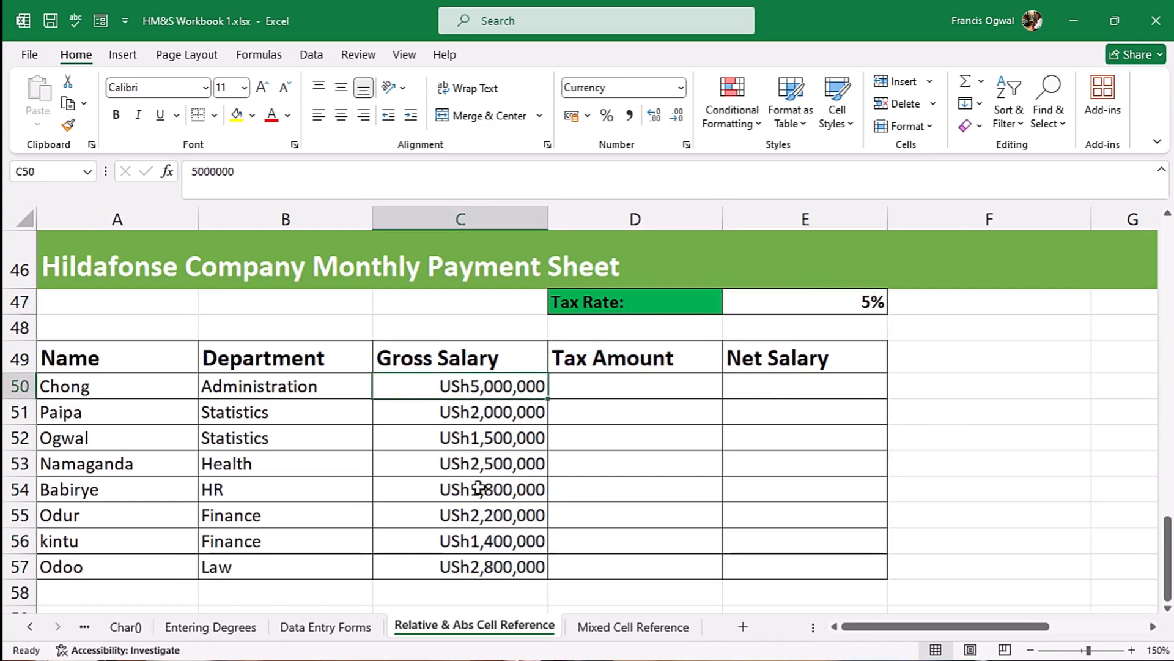
- Enter the first employee's tax formula in D50 as =C50*$E$47, with the tax rate cell locked as an absolute reference
type("=")
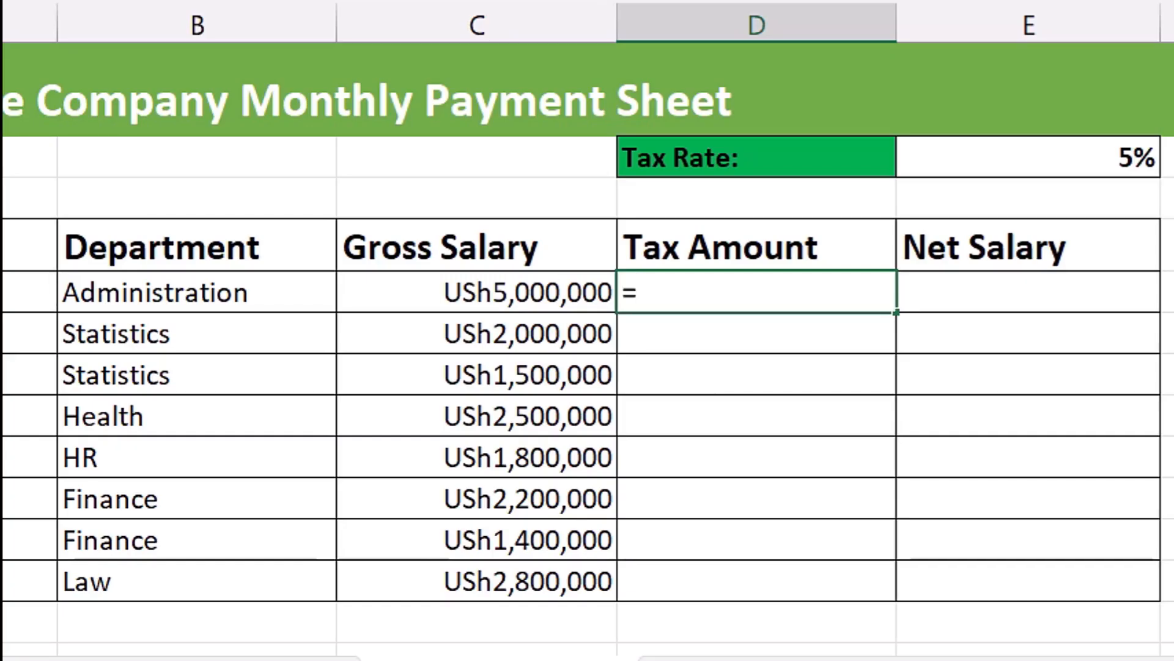
left_click(477, 292)
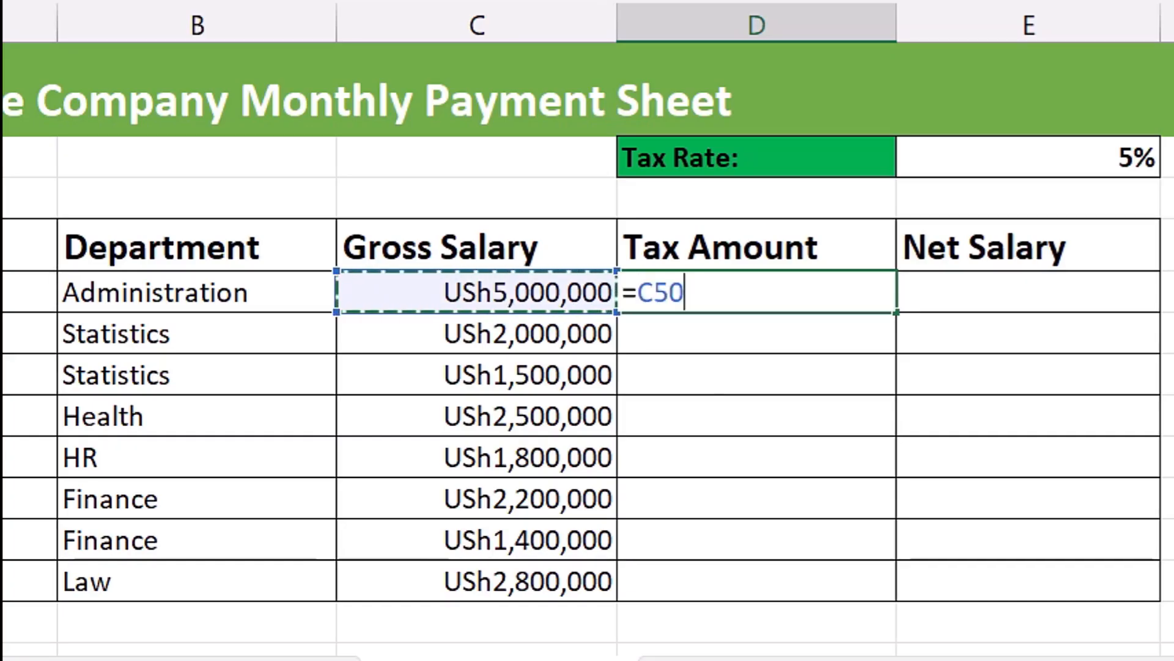
type("*")
left_click(1028, 157)
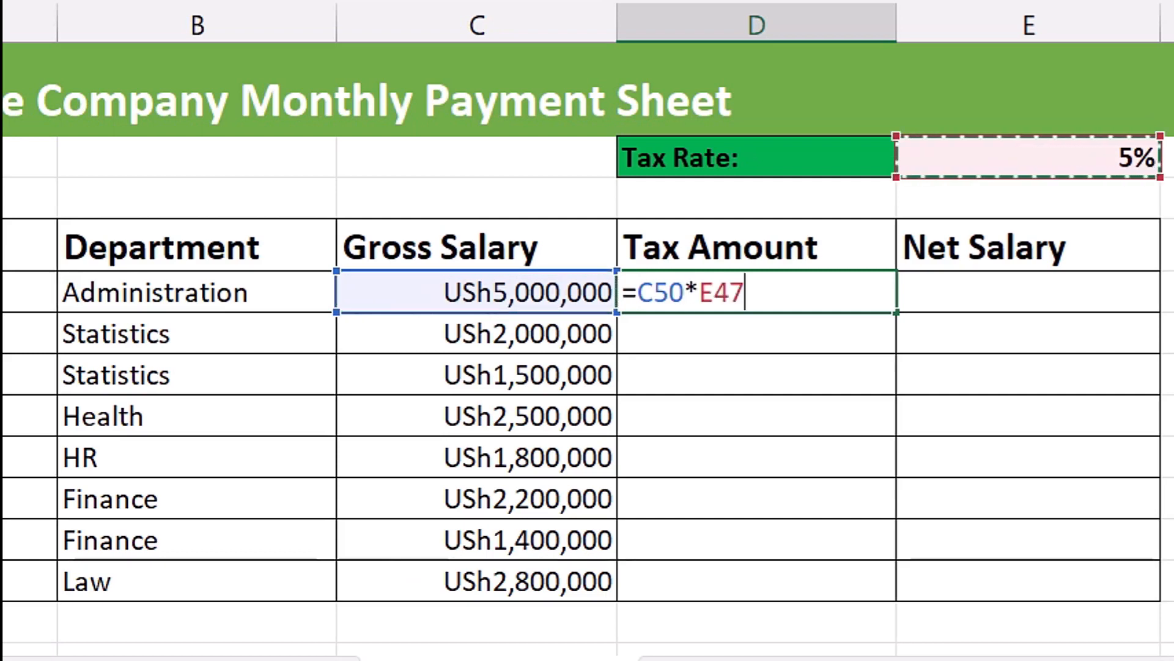
key("F4")
key("ctrl+Return")
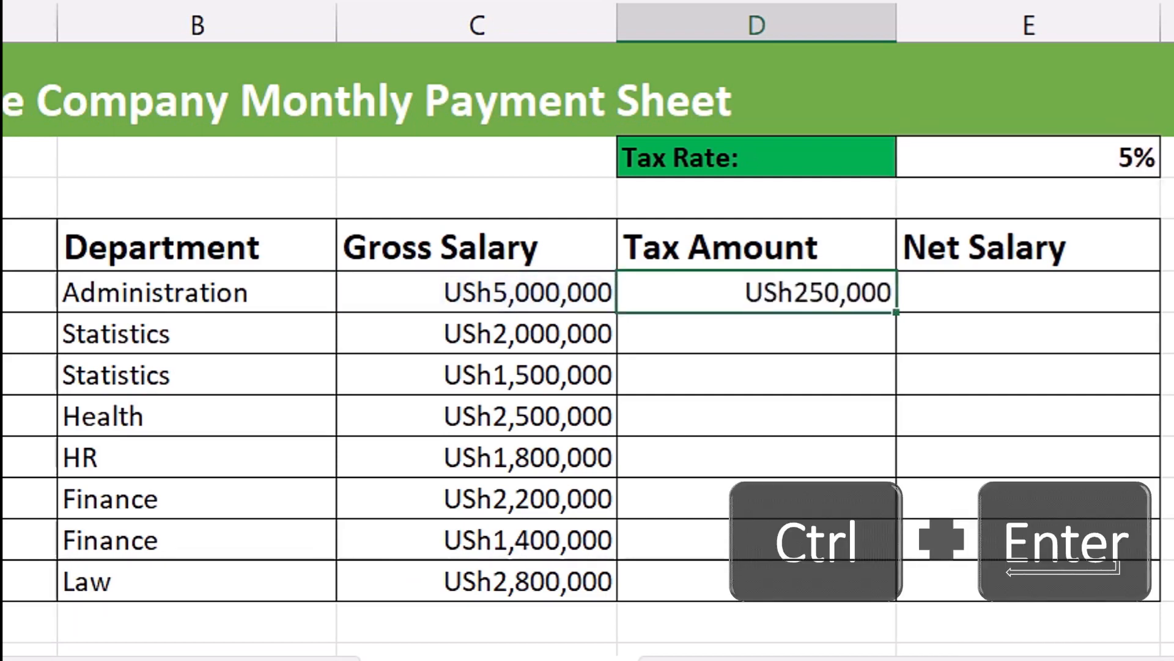
- Fill the tax formula from D50 down to D57 and inspect the references in the last filled cell
left_click_drag(896, 312, 894, 596)
left_click(825, 580)
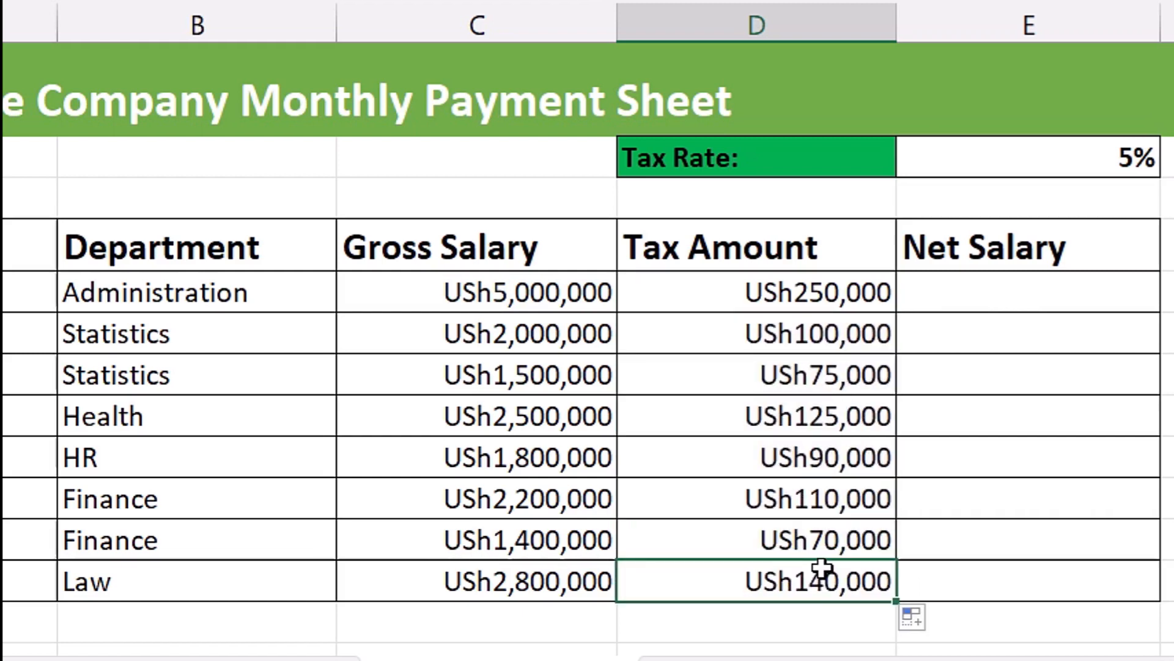
key("F2")
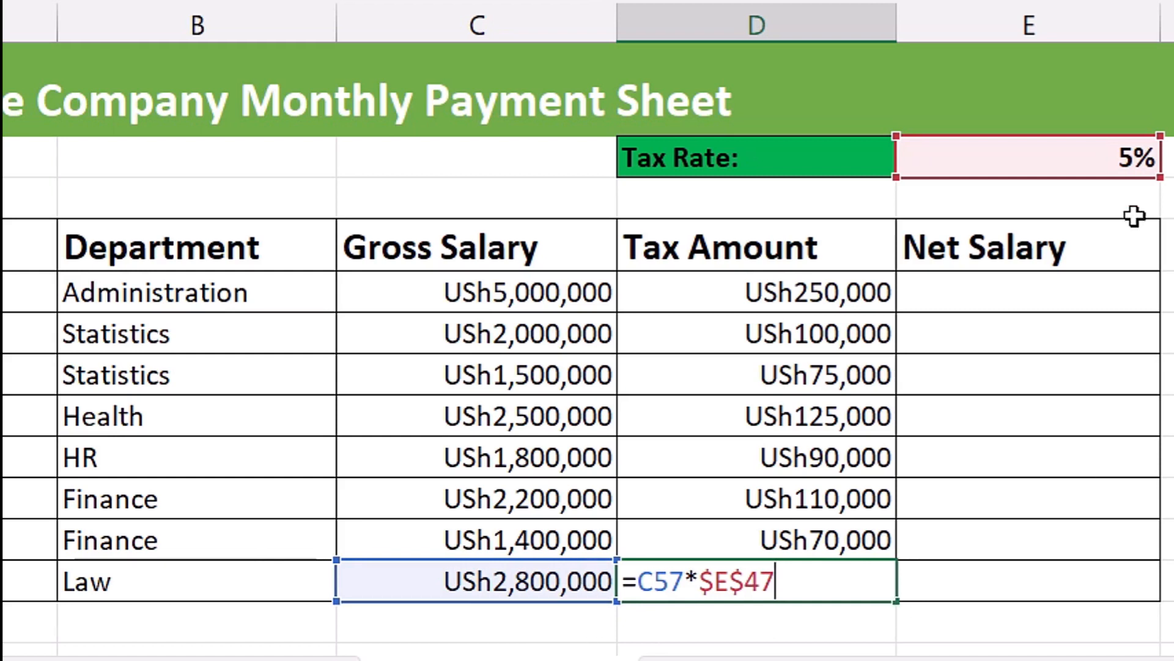
key("ctrl+Return")
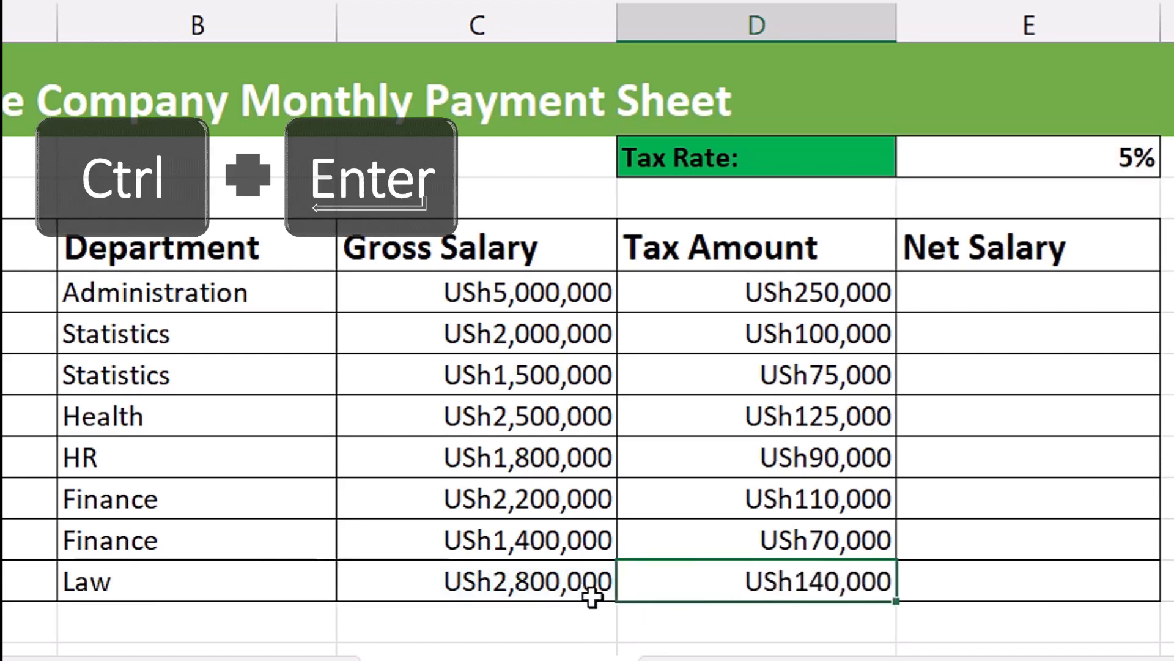
- Enter the first employee's net salary formula in E50 as =C50-D50, using relative references
left_click(1071, 304)
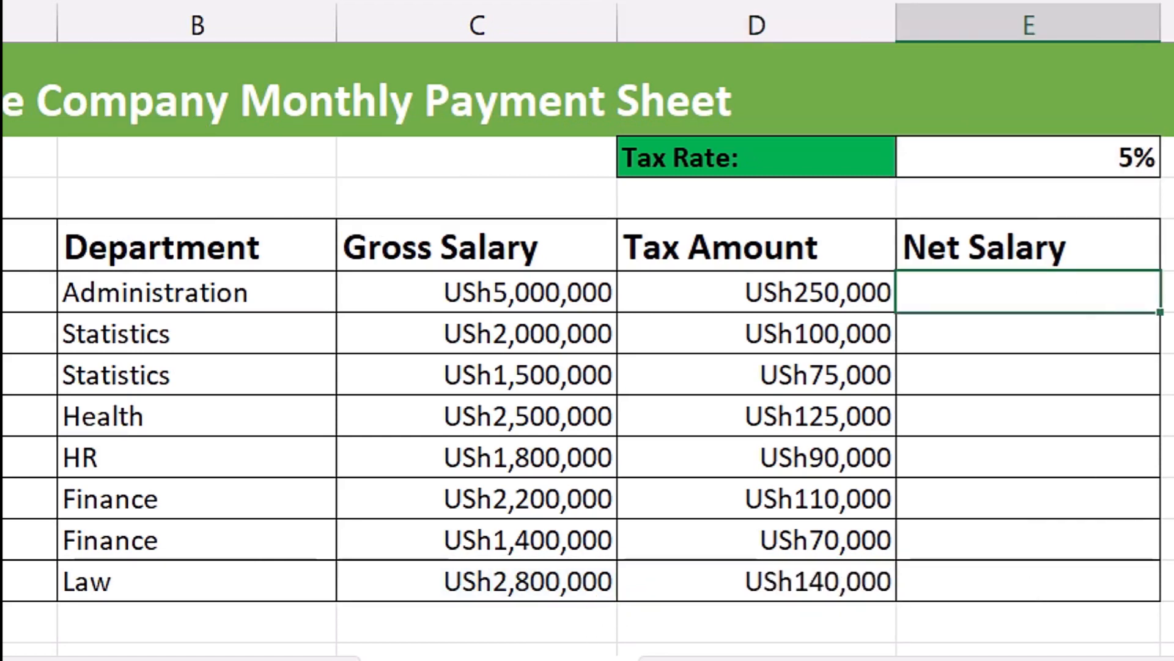
type("=")
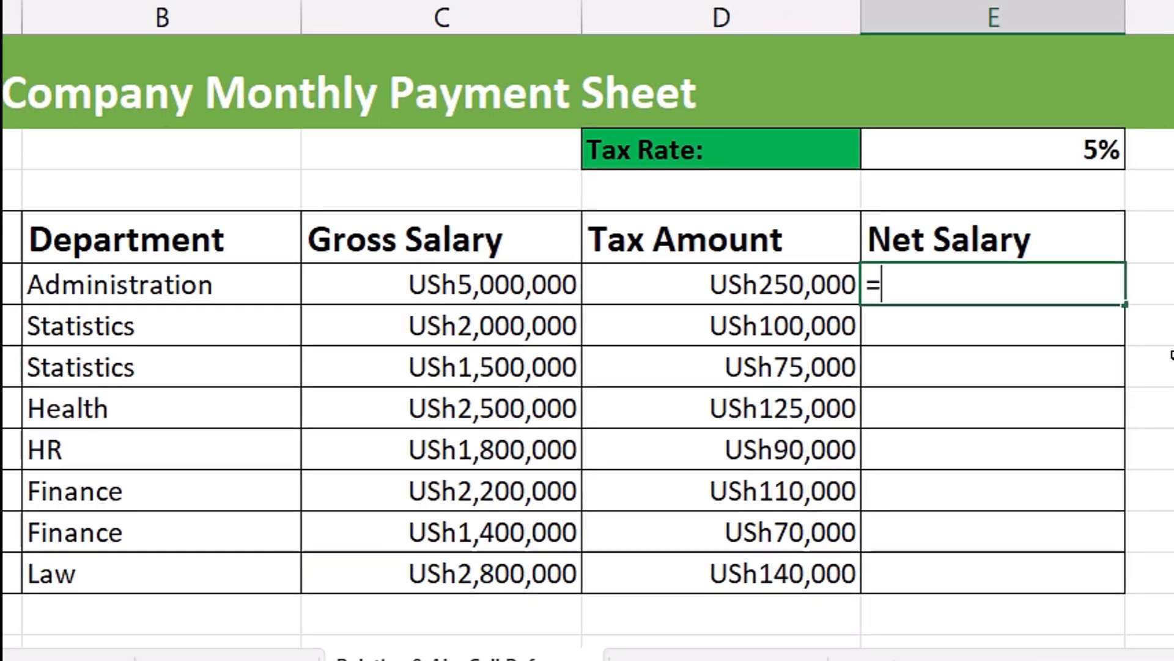
key("Left")
key("Left")
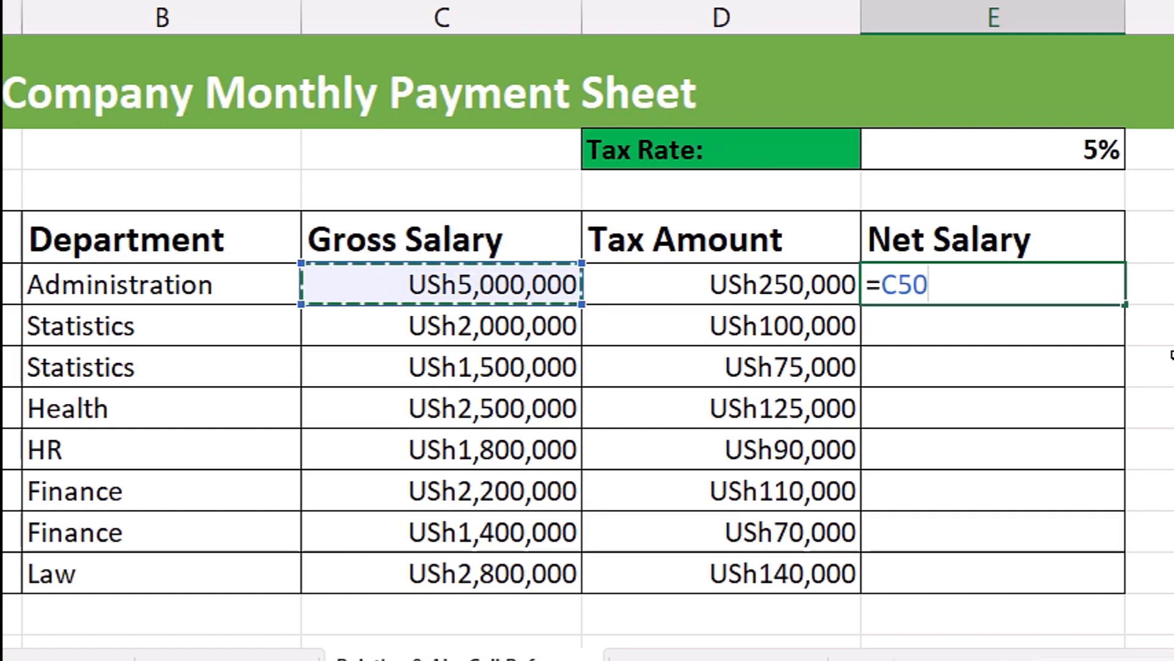
type("-")
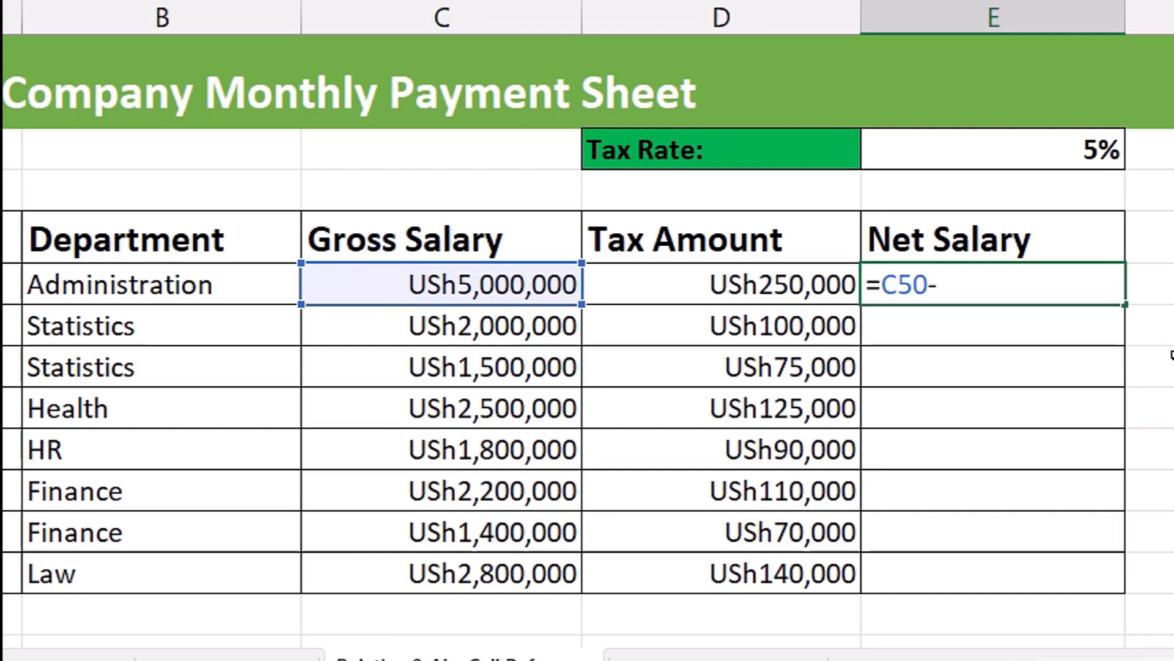
key("Left")
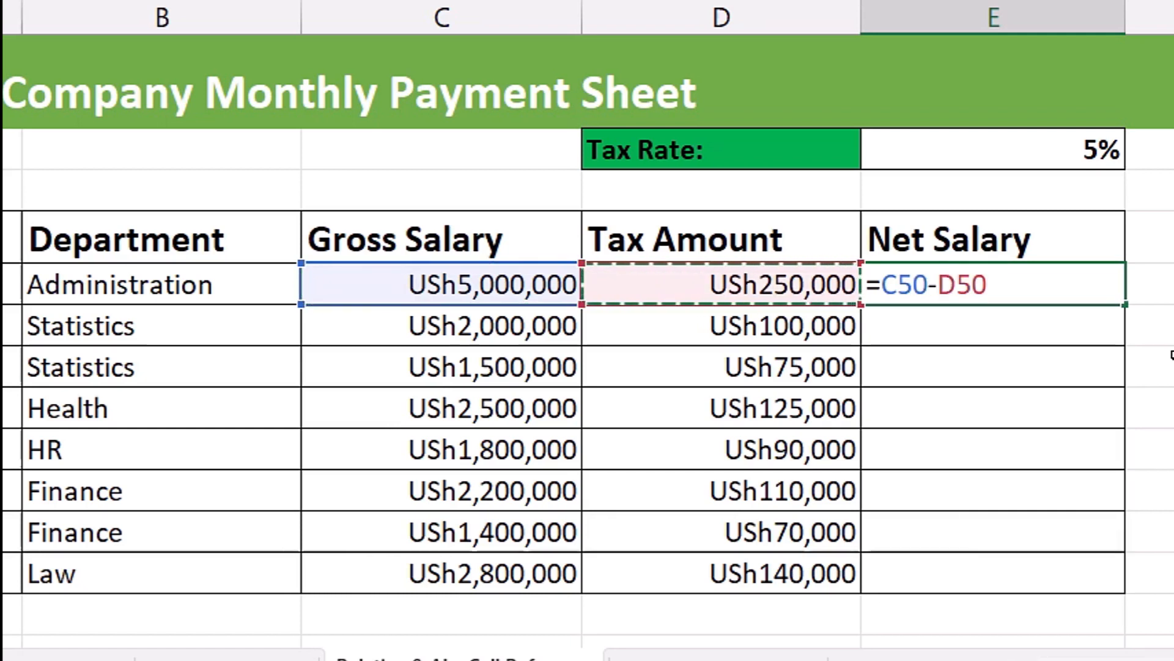
key("ctrl+Return")
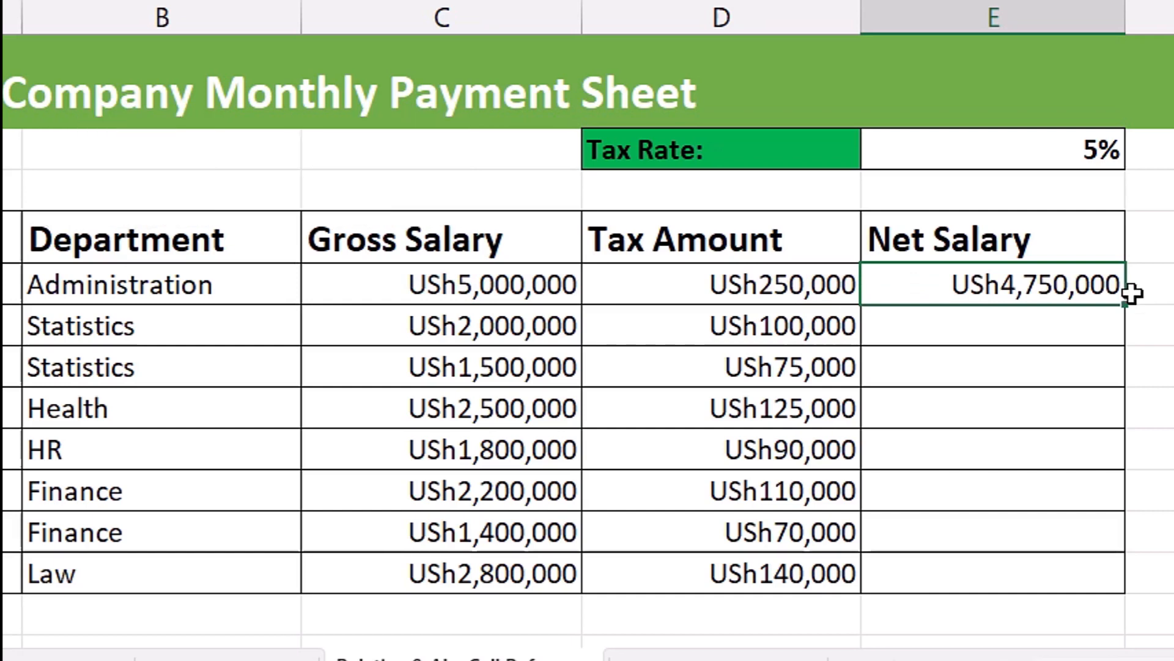
- Fill the net salary formula from E50 down to E57 and inspect the references in the last filled cell
double_click(1131, 303)
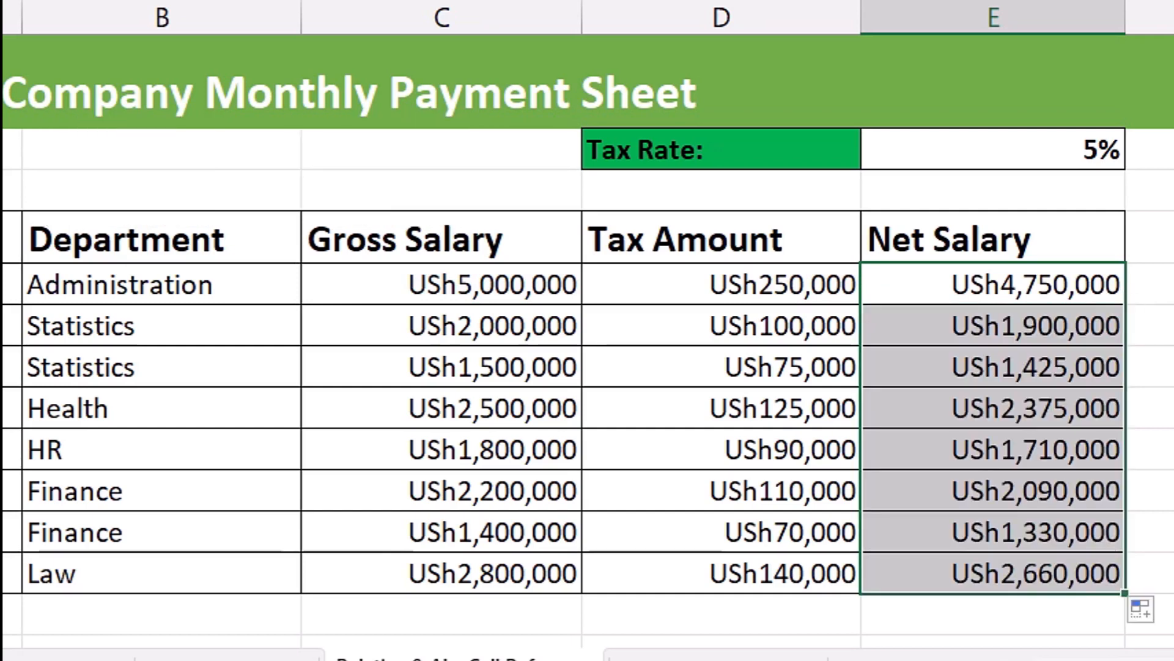
left_click(1013, 573)
key("F2")
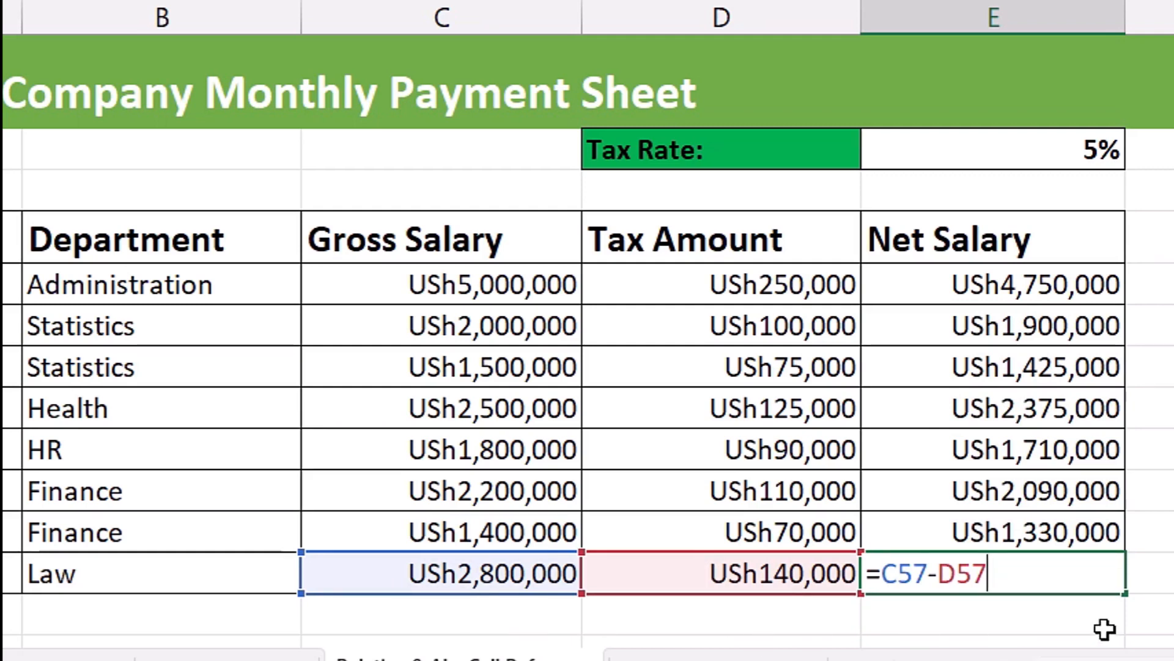
key("Return")
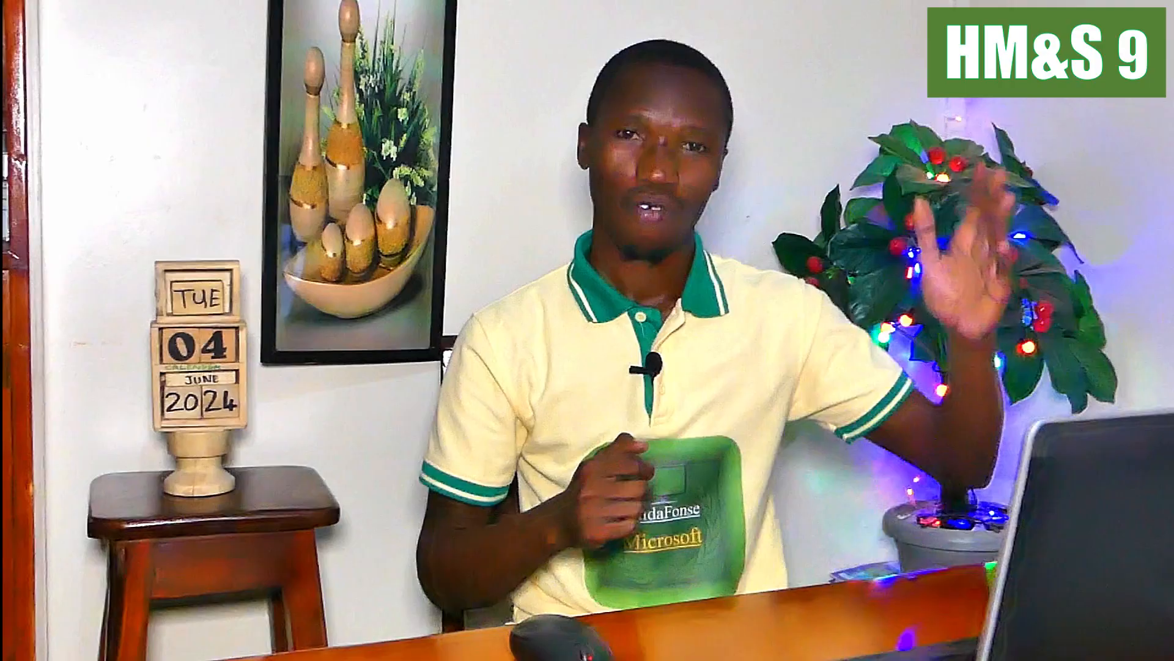